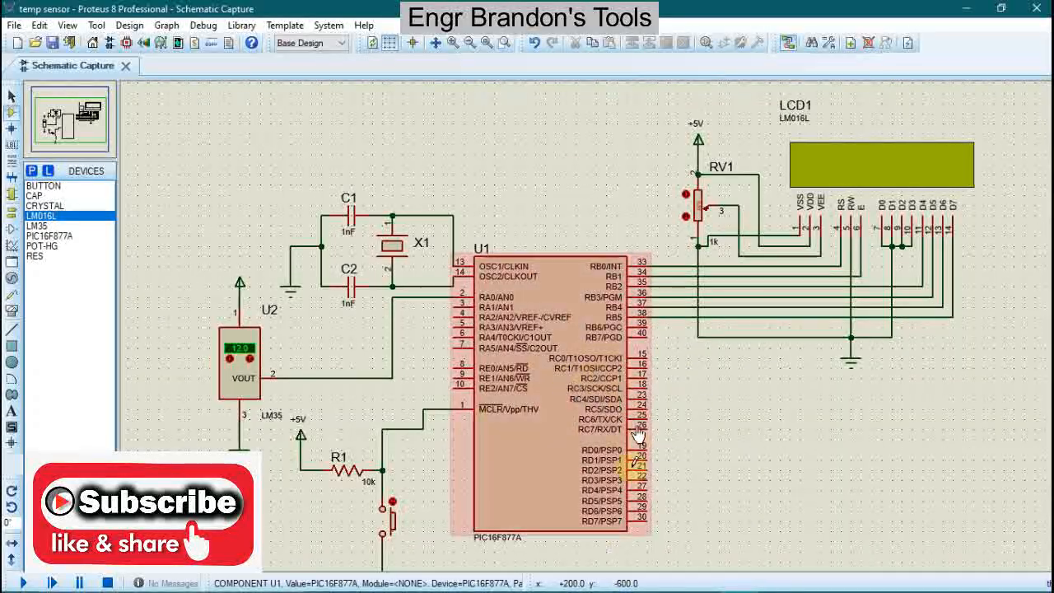
Switch to mikroC PRO for PIC, review the temperature monitoring code for the PIC16F877A, and return to the Proteus schematic
{"action": "left_click", "coordinate": [626, 578]}
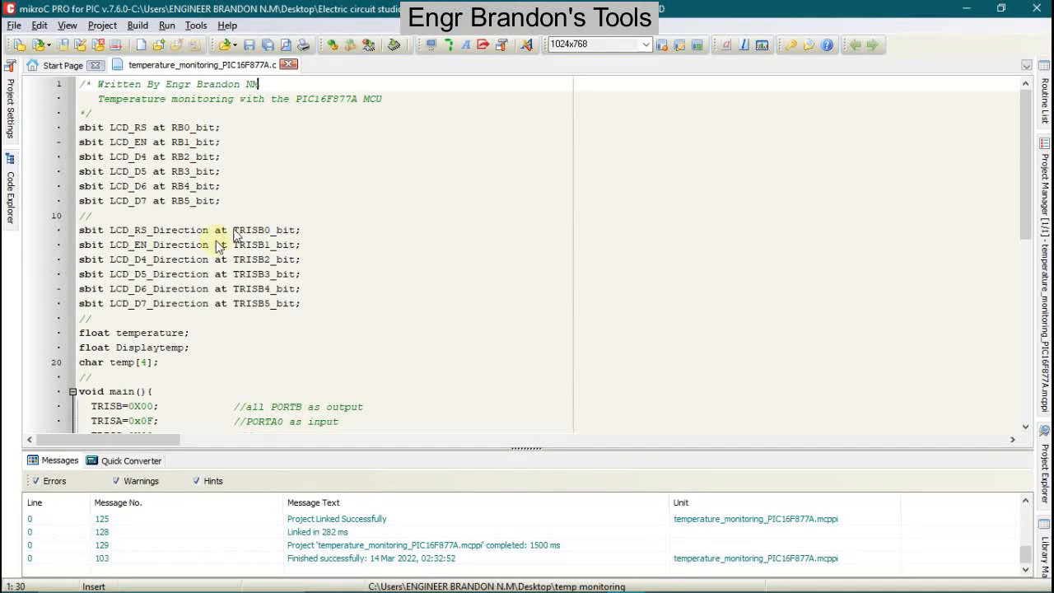
{"action": "scroll", "coordinate": [197, 262], "scroll_direction": "down", "scroll_amount": 7}
{"action": "scroll", "coordinate": [197, 262], "scroll_direction": "down", "scroll_amount": 3}
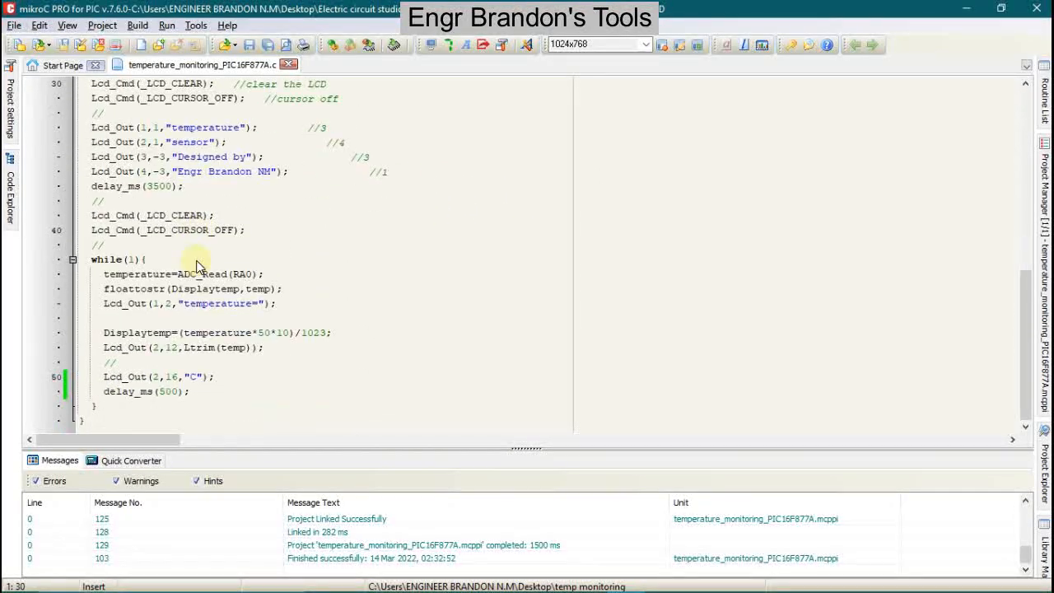
{"action": "scroll", "coordinate": [202, 264], "scroll_direction": "up", "scroll_amount": 10}
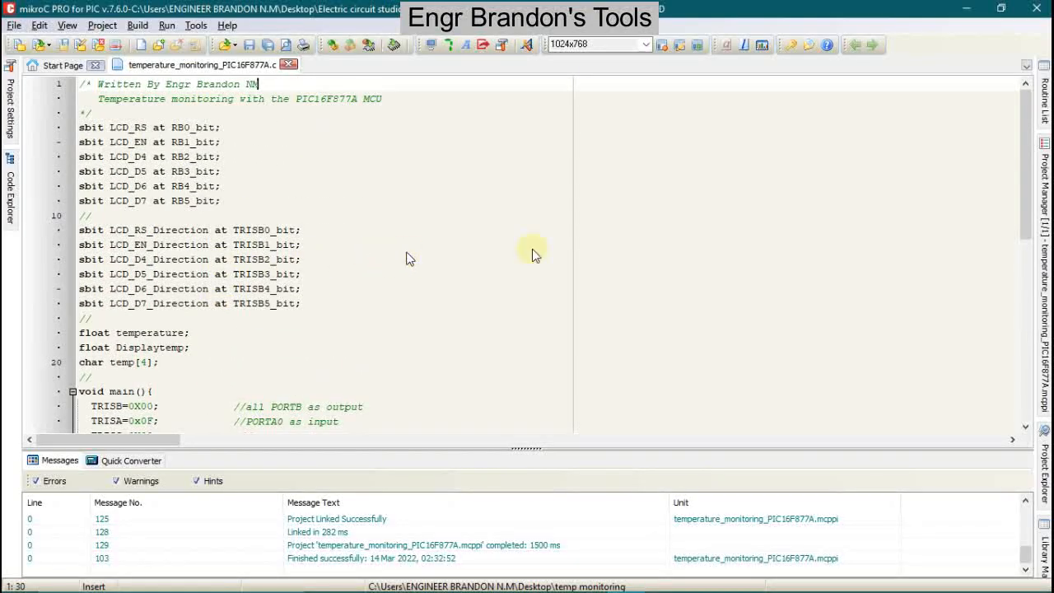
{"action": "left_click", "coordinate": [745, 580]}
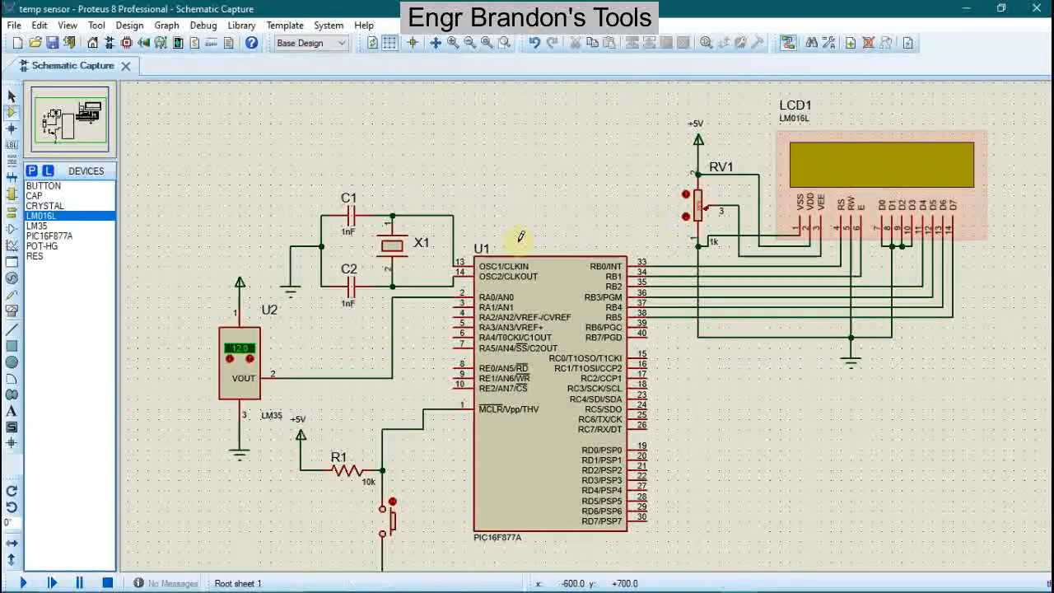
Add the LM041L 16x4 alphanumeric LCD to the device list and replace the LCD1 display in the schematic with it
{"action": "left_click", "coordinate": [31, 171]}
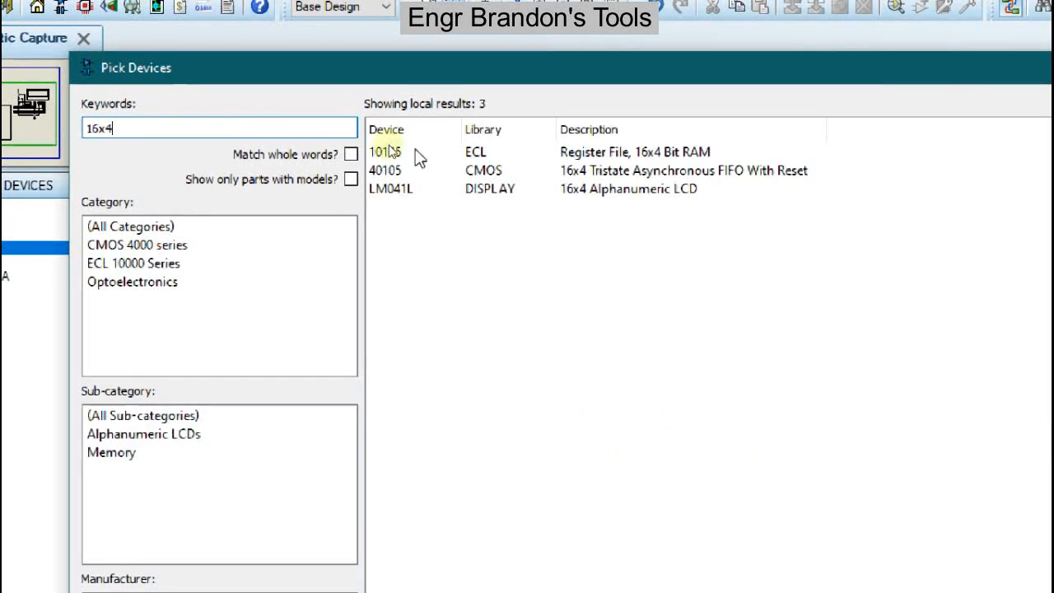
{"action": "left_click", "coordinate": [388, 192]}
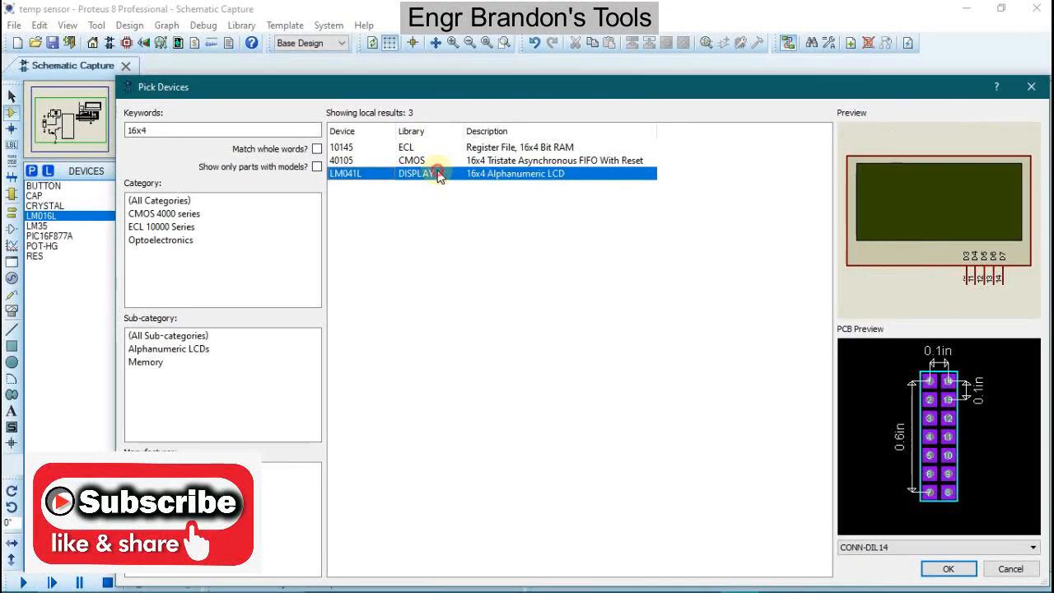
{"action": "double_click", "coordinate": [434, 173]}
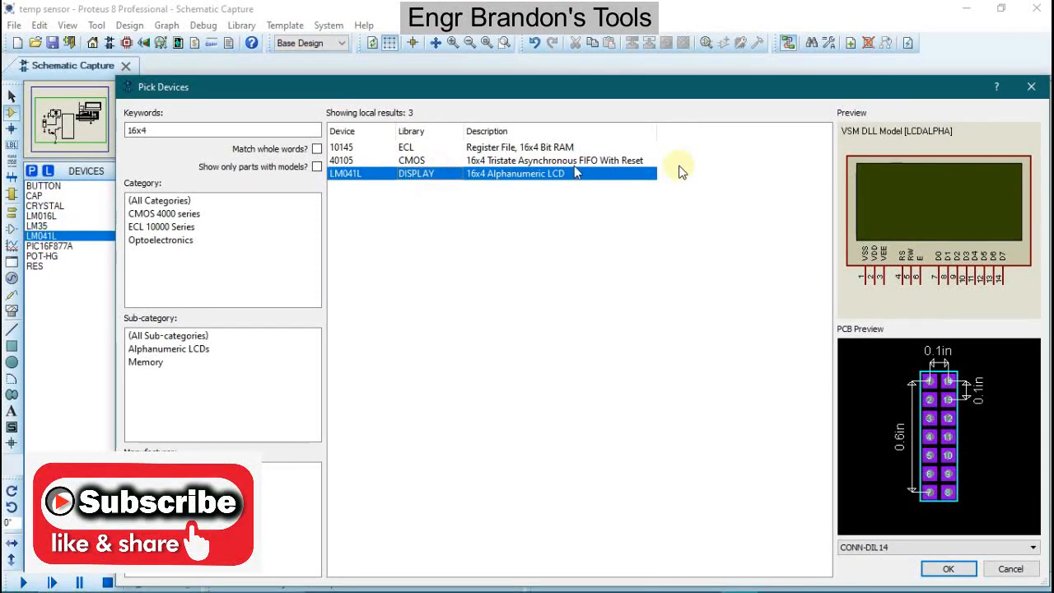
{"action": "left_click", "coordinate": [1036, 88]}
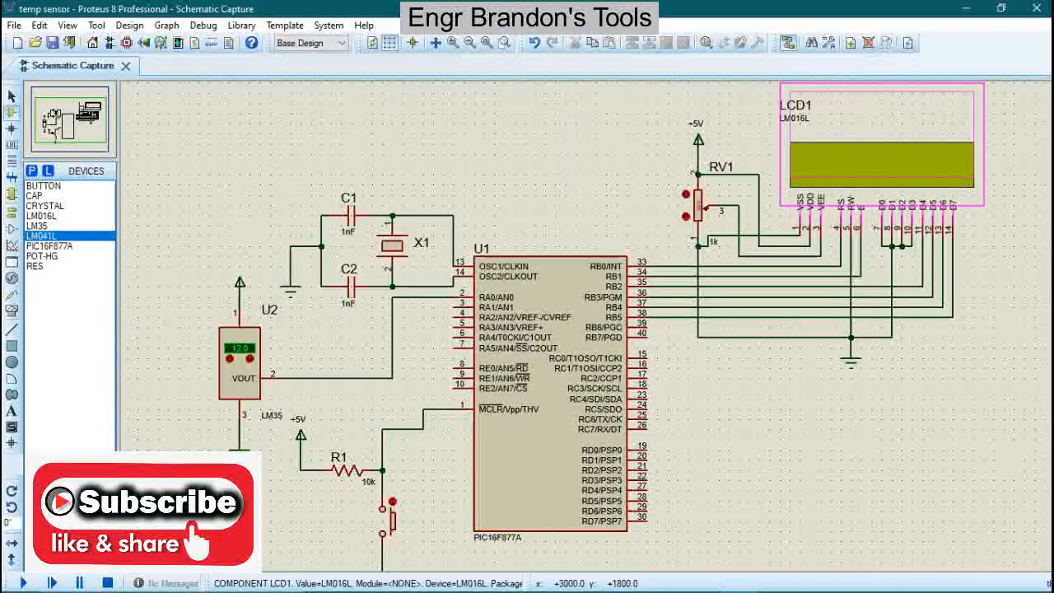
{"action": "left_click", "coordinate": [882, 137]}
{"action": "left_click", "coordinate": [490, 315]}
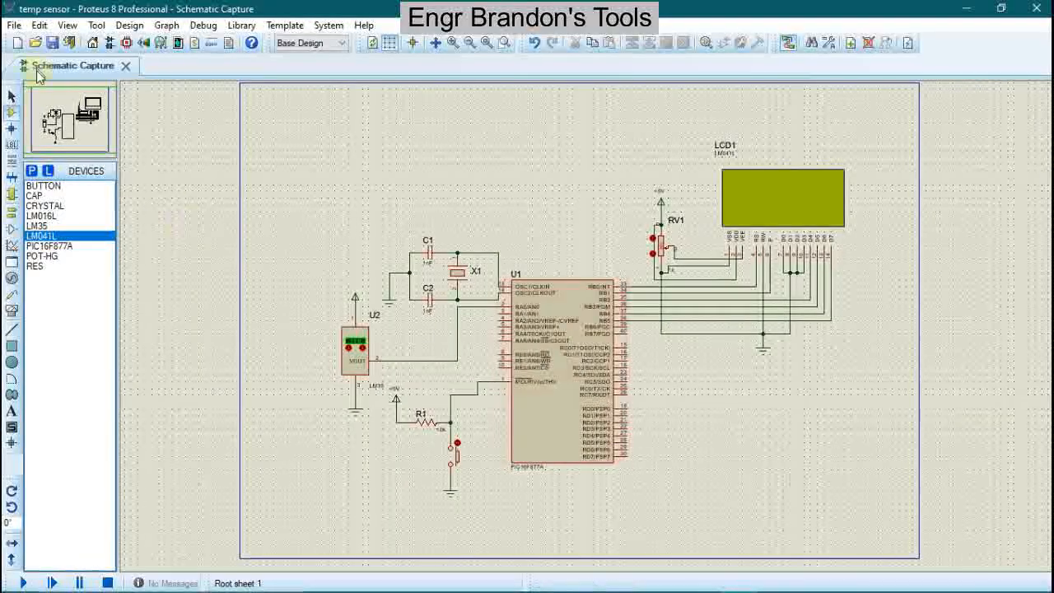
Find "relay" in the device library and add the animated RELAY model from the ACTIVE library to the device list
{"action": "left_click", "coordinate": [33, 173]}
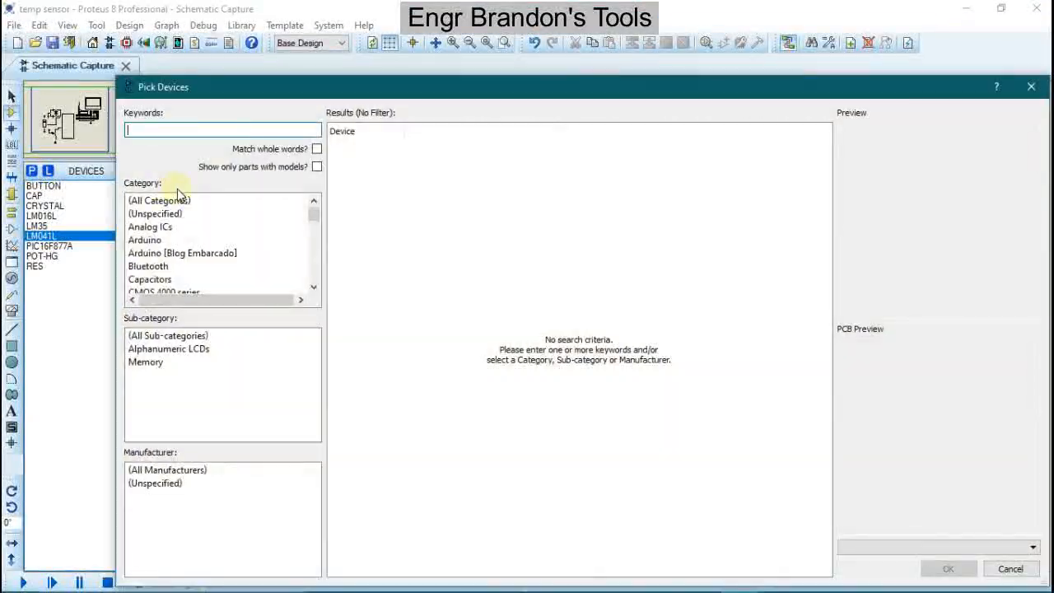
{"action": "type", "text": "relay"}
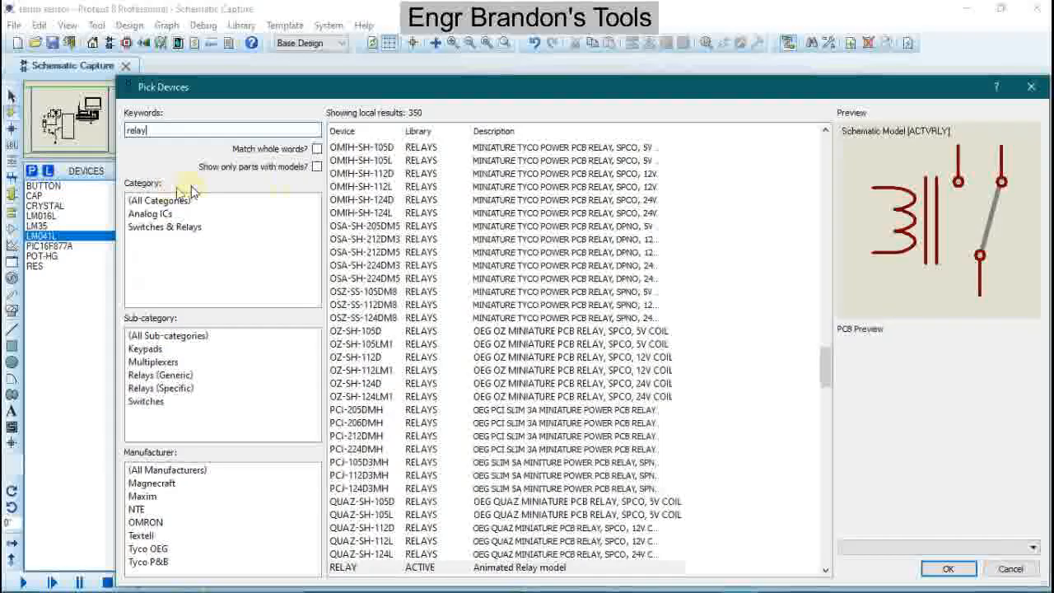
{"action": "left_click", "coordinate": [353, 567]}
{"action": "double_click", "coordinate": [353, 567]}
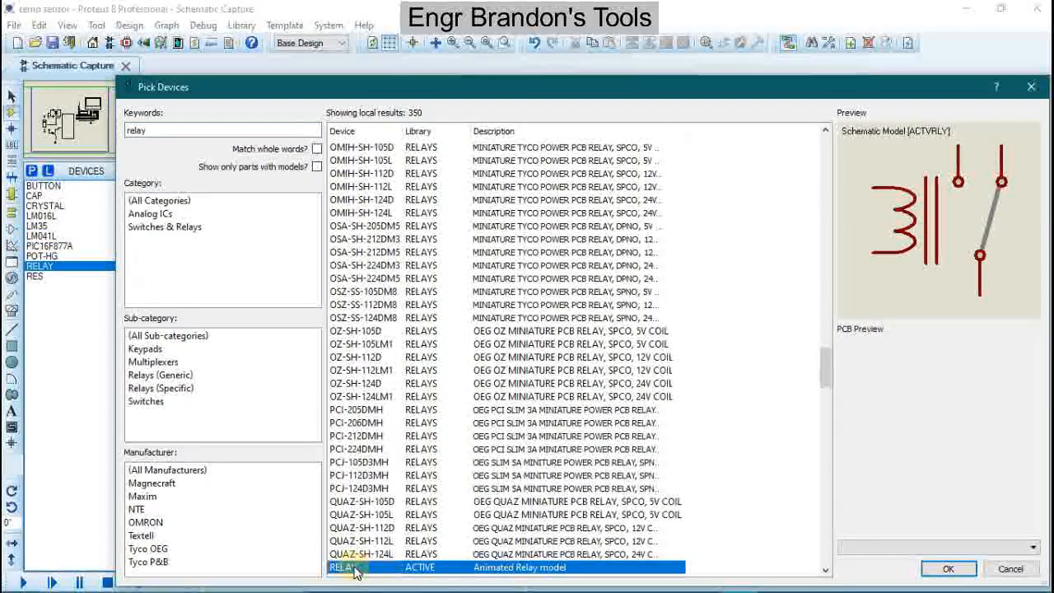
Find "2n2222" in the device library and add the 2N2222 NPN bipolar transistor to the device list
{"action": "left_click", "coordinate": [189, 130]}
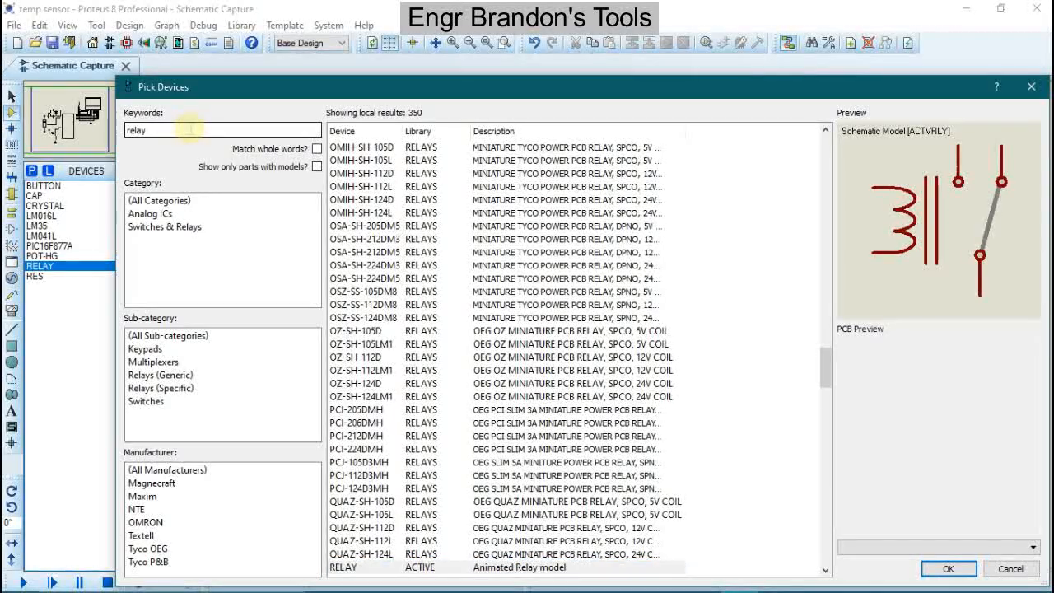
{"action": "key", "text": "BackSpace"}
{"action": "key", "text": "BackSpace"}
{"action": "key", "text": "BackSpace"}
{"action": "key", "text": "BackSpace"}
{"action": "key", "text": "BackSpace"}
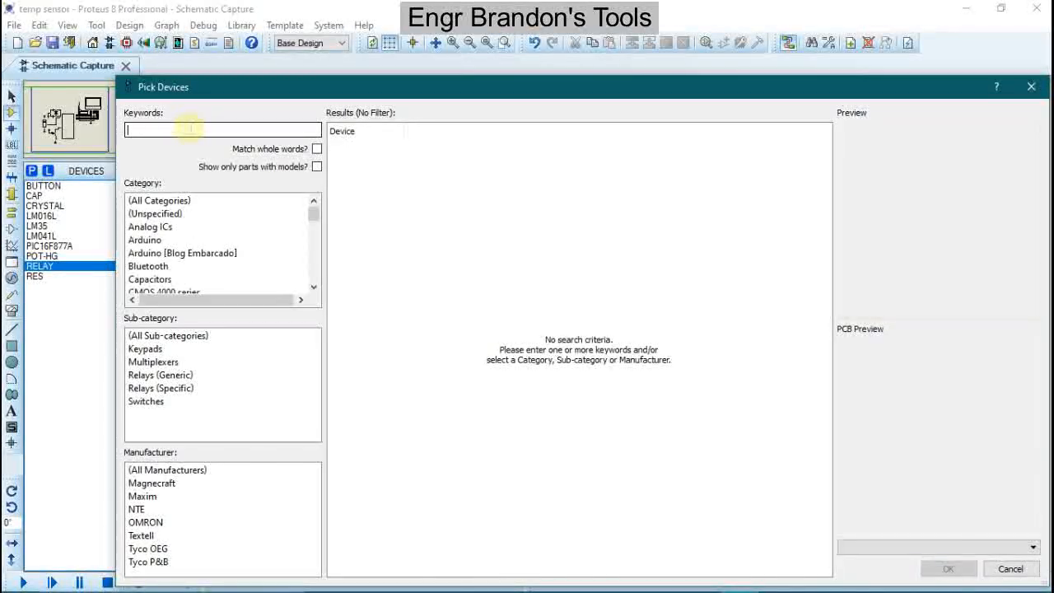
{"action": "type", "text": "2n2222"}
{"action": "left_click", "coordinate": [375, 148]}
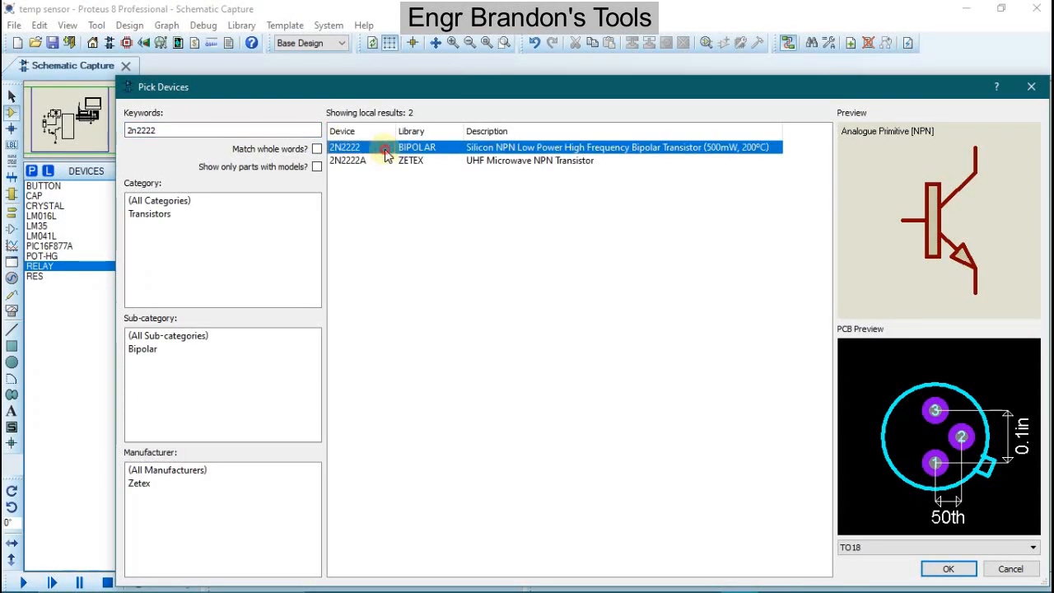
{"action": "double_click", "coordinate": [369, 149]}
Find "1n4007" in the device library and add the 1N4007 diode from the DIODESINC library to the device list
{"action": "left_click", "coordinate": [211, 129]}
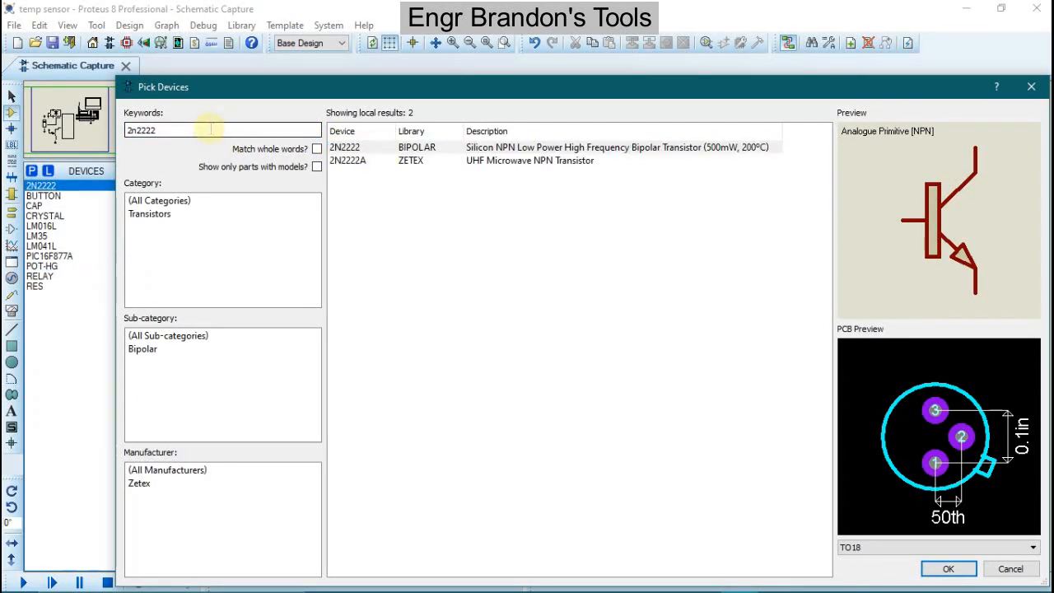
{"action": "key", "text": "BackSpace"}
{"action": "key", "text": "BackSpace"}
{"action": "key", "text": "BackSpace"}
{"action": "key", "text": "BackSpace"}
{"action": "key", "text": "BackSpace"}
{"action": "type", "text": "1"}
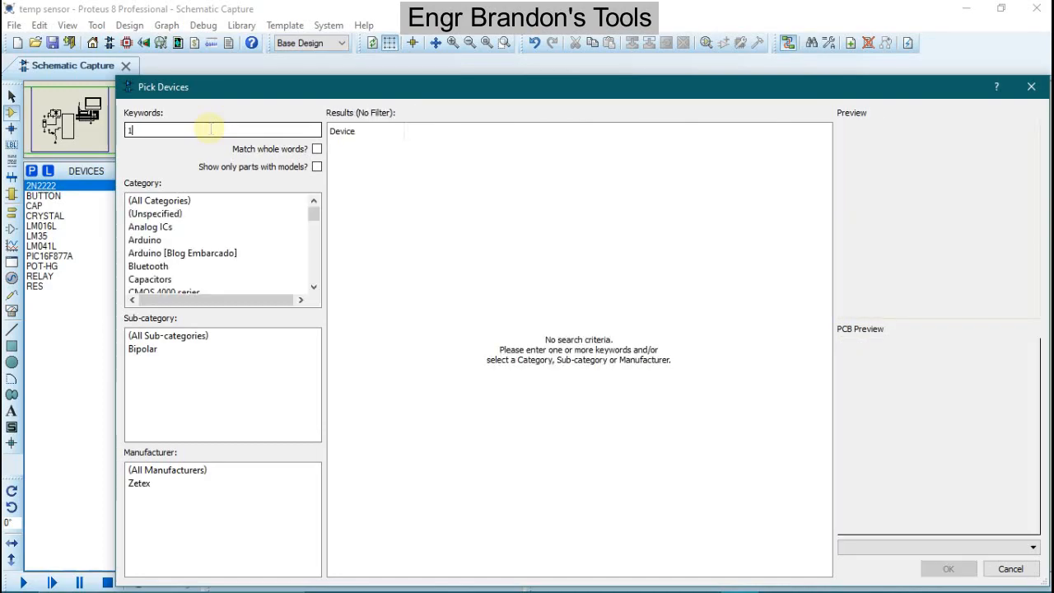
{"action": "type", "text": "n40007"}
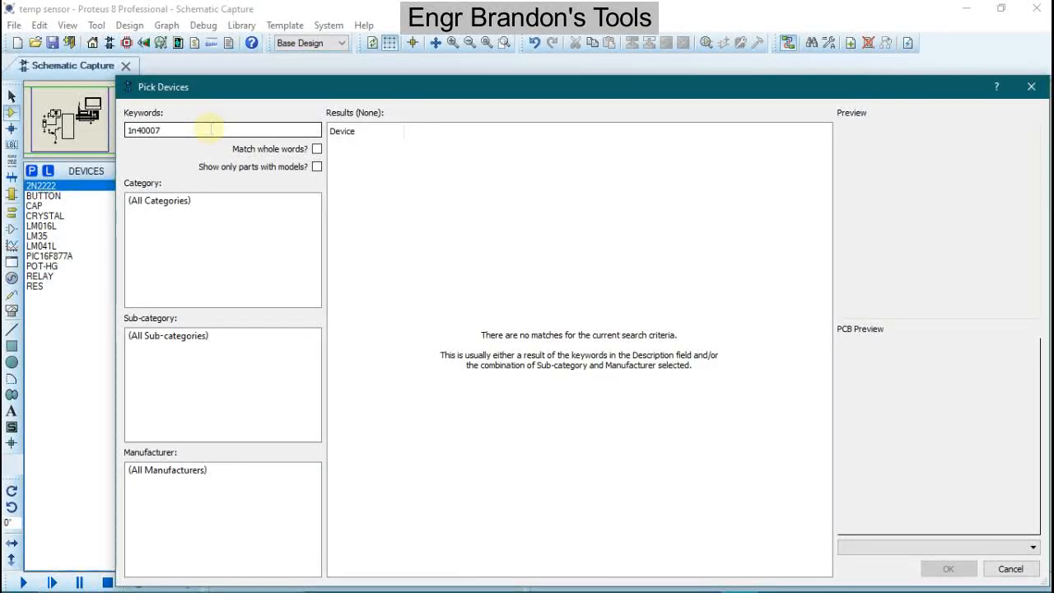
{"action": "key", "text": "BackSpace"}
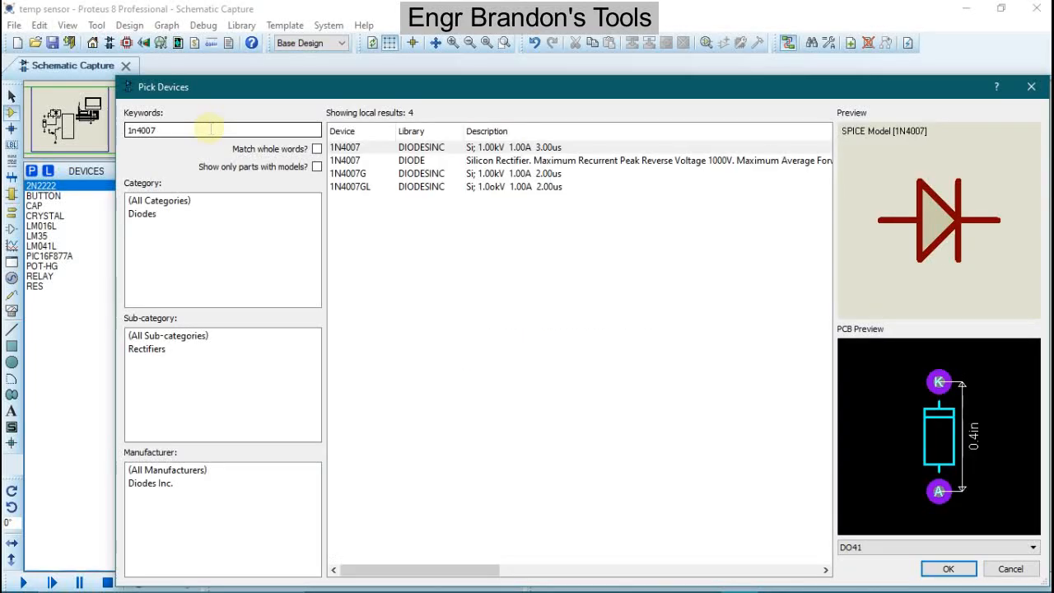
{"action": "double_click", "coordinate": [366, 148]}
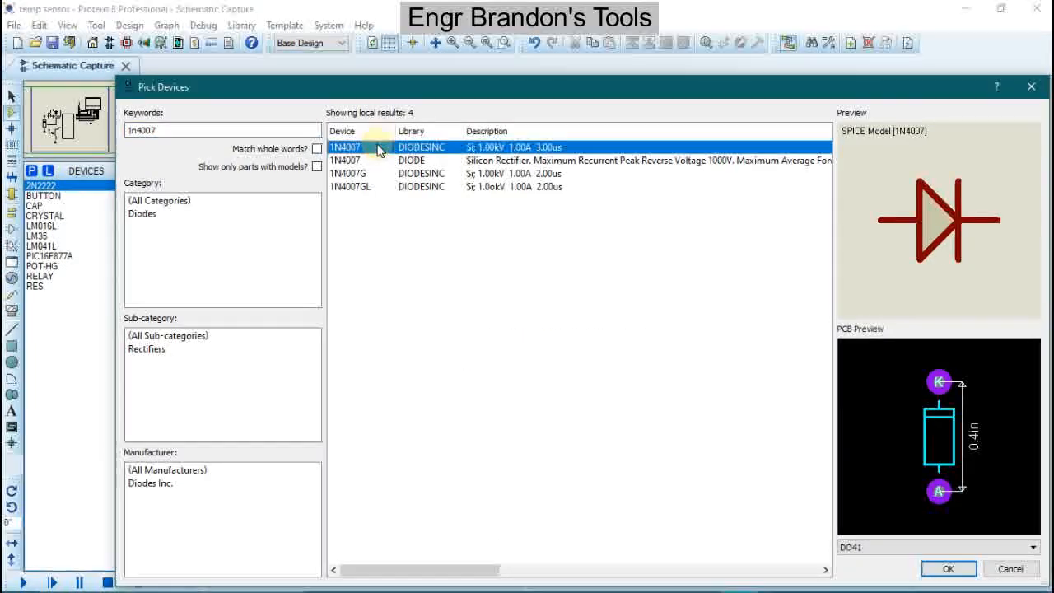
Find "motor dc" in the device library and add the simple DC MOTOR model from the ACTIVE library to the device list
{"action": "left_click", "coordinate": [224, 128]}
{"action": "key", "text": "BackSpace"}
{"action": "key", "text": "BackSpace"}
{"action": "key", "text": "BackSpace"}
{"action": "key", "text": "BackSpace"}
{"action": "key", "text": "BackSpace"}
{"action": "key", "text": "BackSpace"}
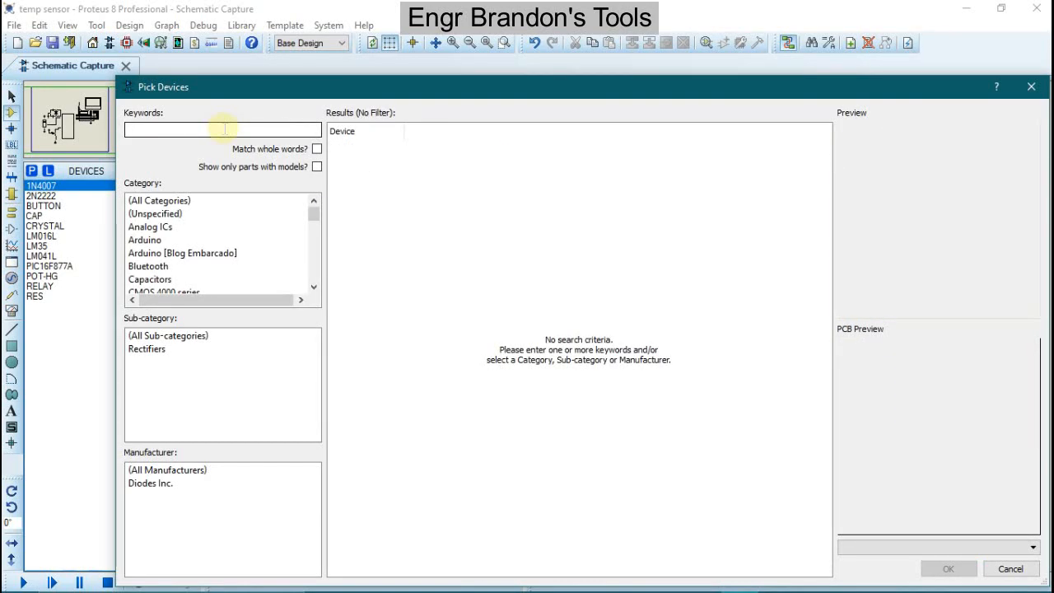
{"action": "type", "text": "motor dc"}
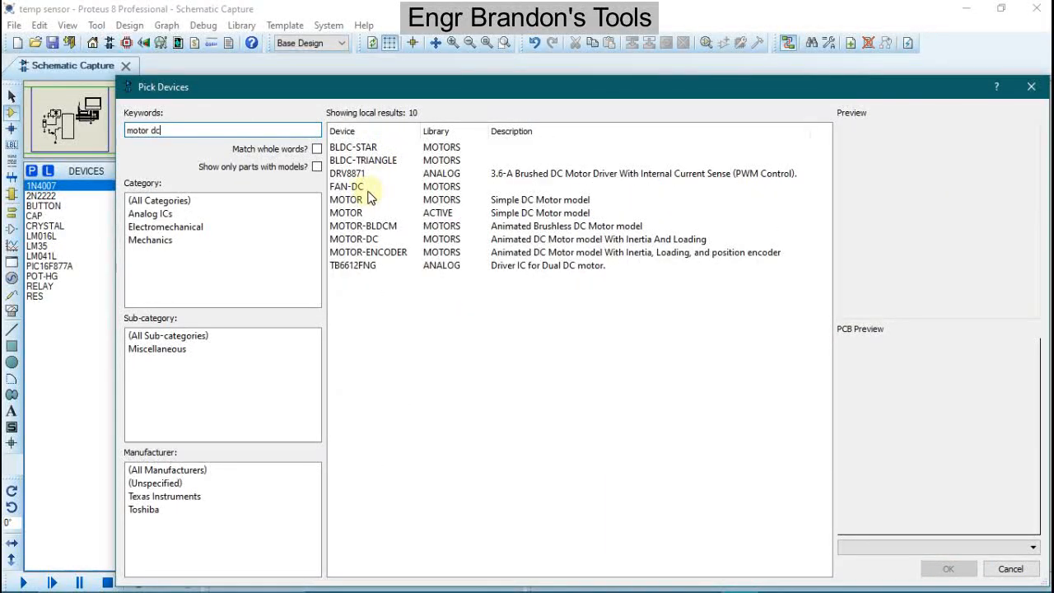
{"action": "left_click", "coordinate": [357, 216]}
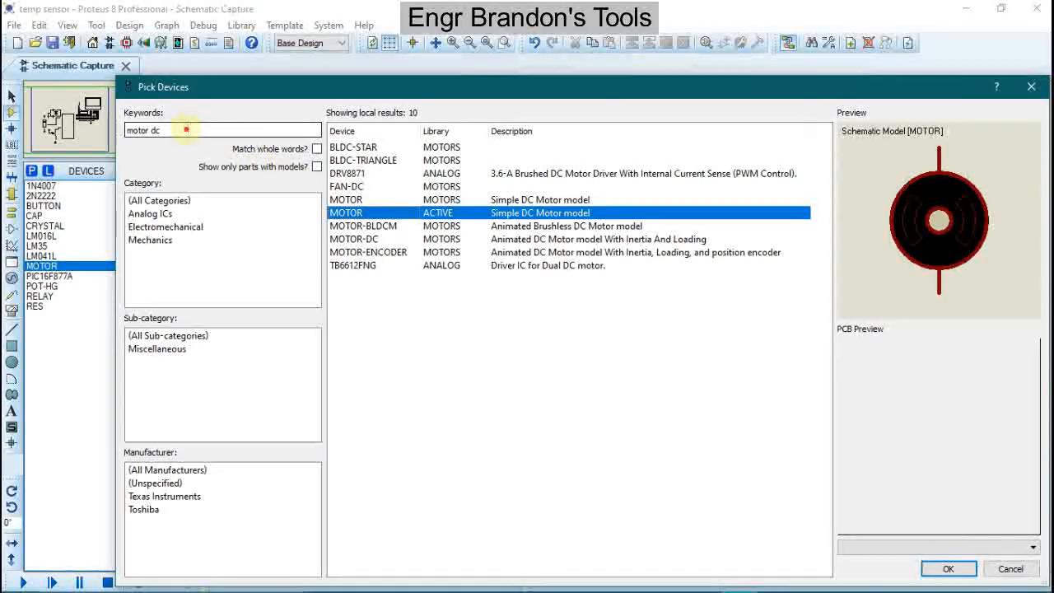
Find "lamp" in the device library and add the animated light bulb LAMP from the ACTIVE library to the device list
{"action": "left_click", "coordinate": [188, 130]}
{"action": "key", "text": "BackSpace"}
{"action": "key", "text": "BackSpace"}
{"action": "key", "text": "BackSpace"}
{"action": "key", "text": "BackSpace"}
{"action": "key", "text": "BackSpace"}
{"action": "key", "text": "BackSpace"}
{"action": "key", "text": "BackSpace"}
{"action": "key", "text": "BackSpace"}
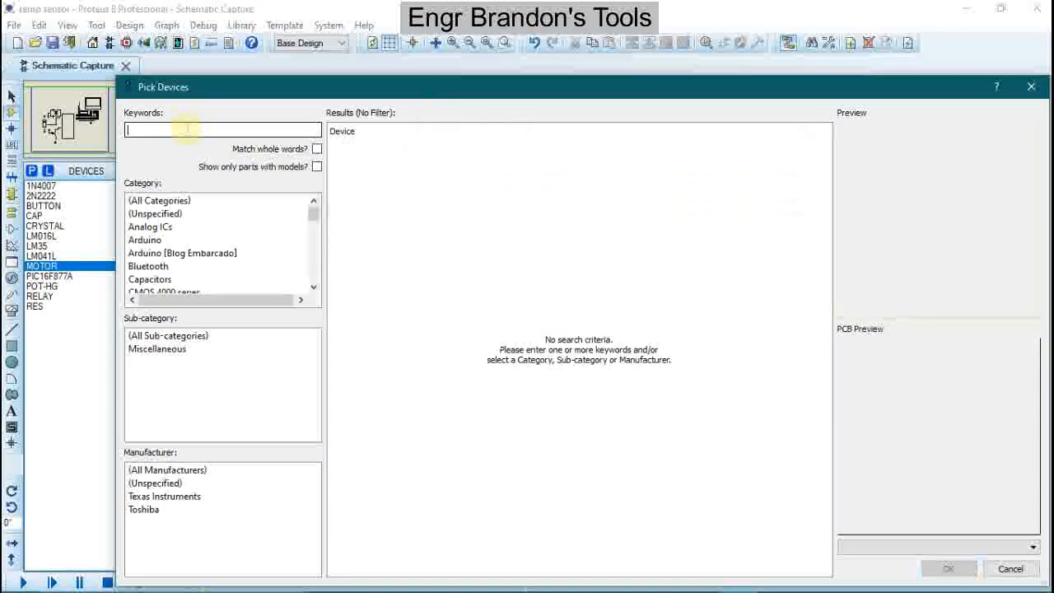
{"action": "type", "text": "lamp"}
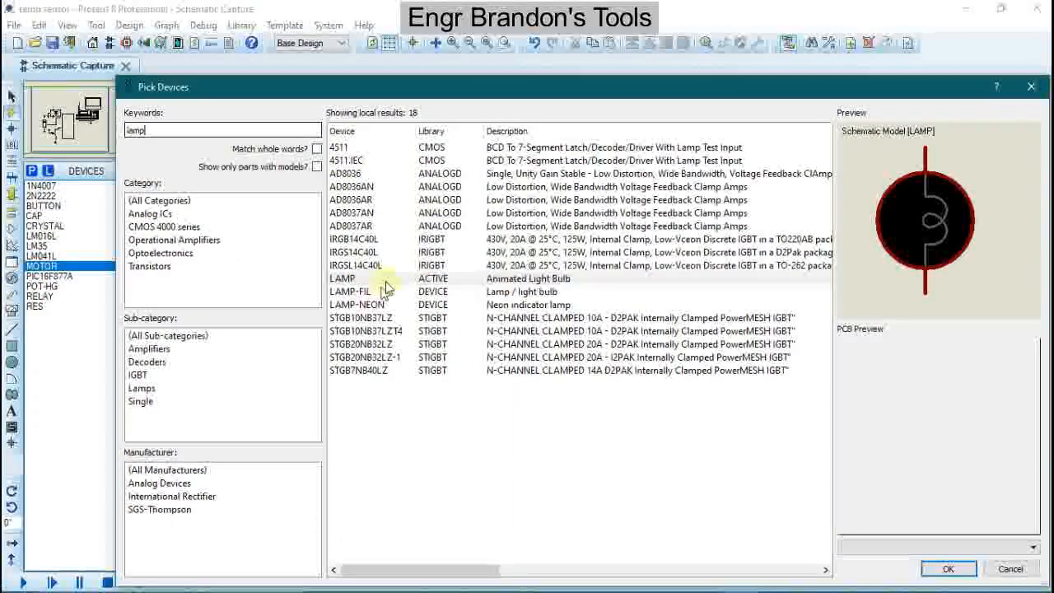
{"action": "left_click", "coordinate": [388, 280]}
{"action": "double_click", "coordinate": [388, 280]}
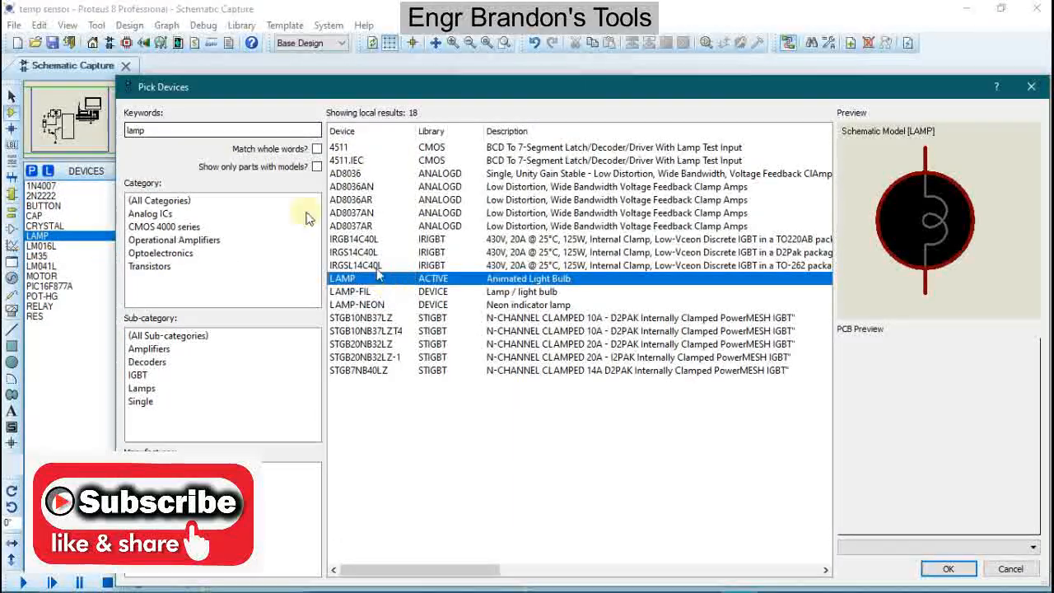
Try to add the ALTERNATOR animated AC voltage source from the ACTIVE library to the device list
{"action": "left_click", "coordinate": [224, 127]}
{"action": "key", "text": "BackSpace"}
{"action": "key", "text": "BackSpace"}
{"action": "key", "text": "BackSpace"}
{"action": "key", "text": "BackSpace"}
{"action": "type", "text": "alternat"}
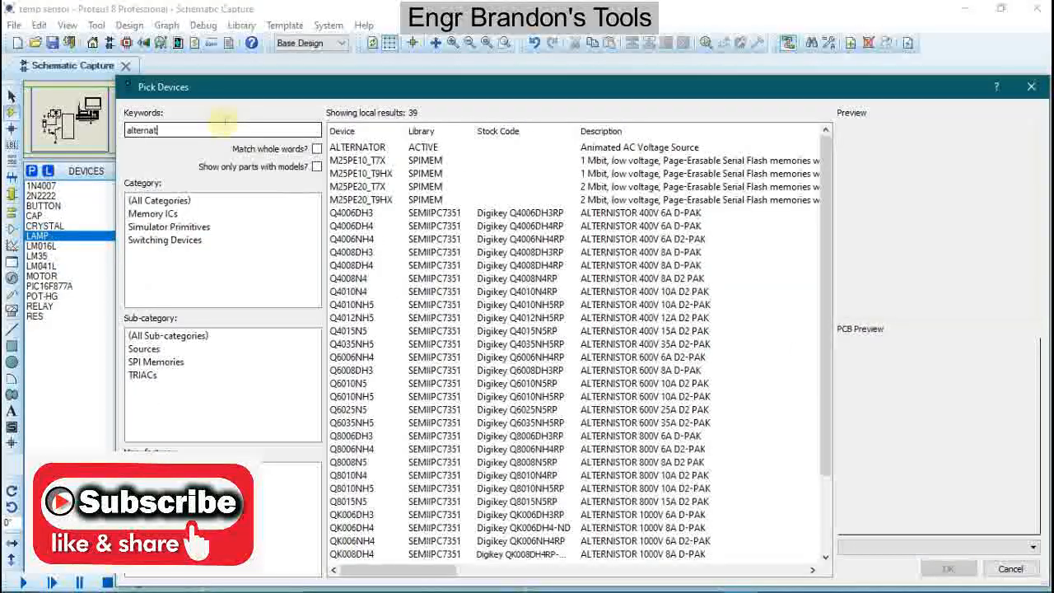
{"action": "type", "text": "or"}
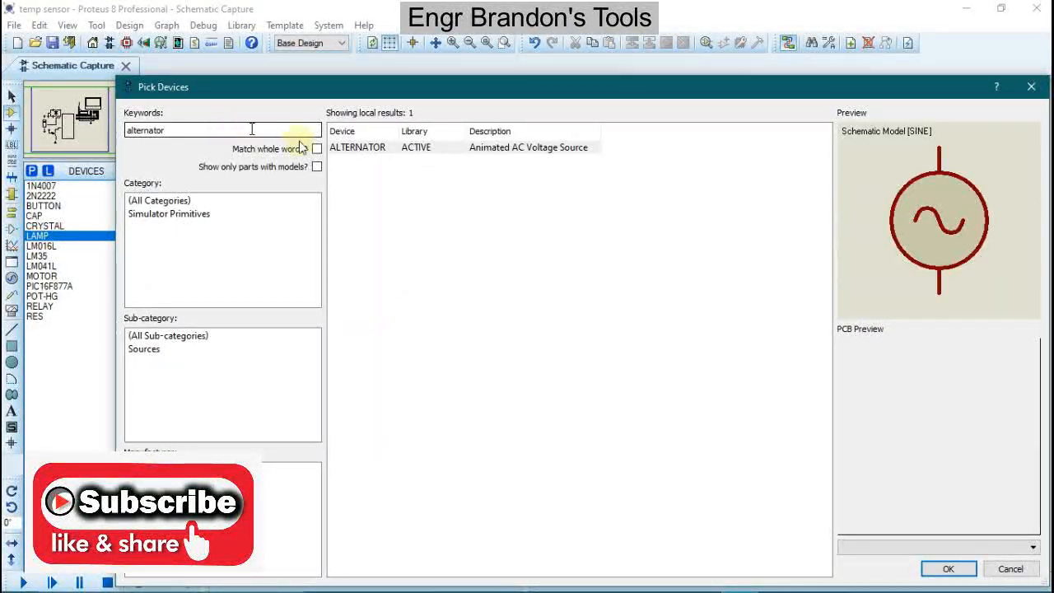
{"action": "left_click", "coordinate": [401, 146]}
Find "battery", add CELL and the DC voltage source BATTERY from the ACTIVE library to the device list, and close the device picker
{"action": "left_click", "coordinate": [244, 128]}
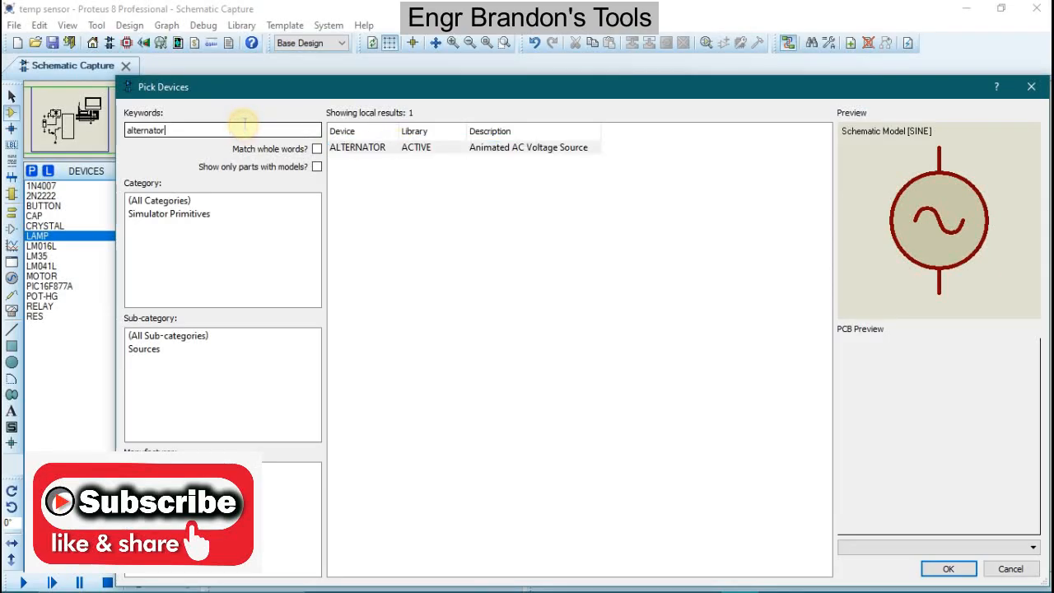
{"action": "key", "text": "BackSpace"}
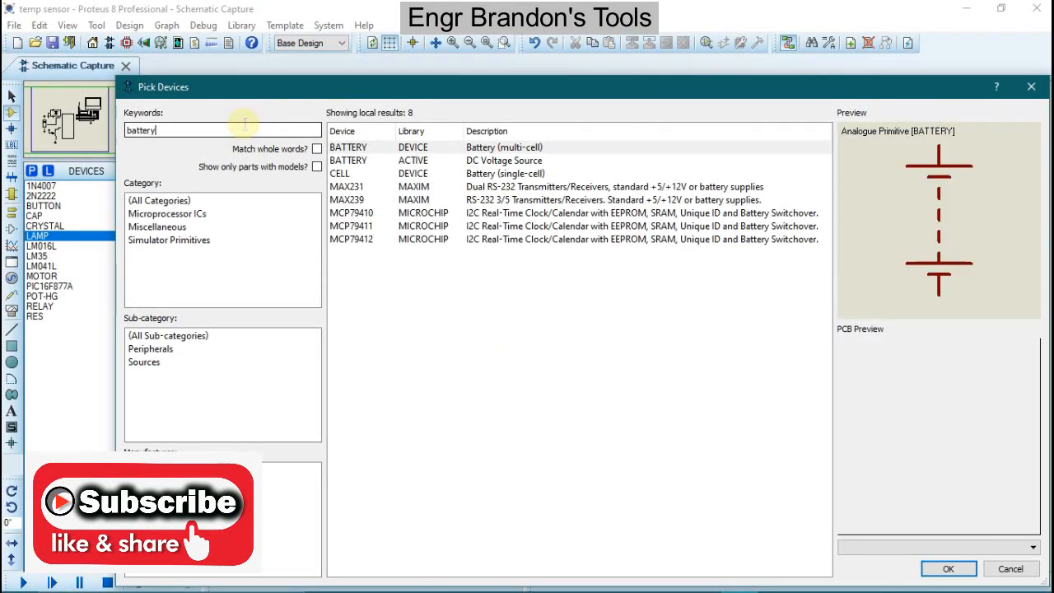
{"action": "double_click", "coordinate": [392, 174]}
{"action": "double_click", "coordinate": [389, 160]}
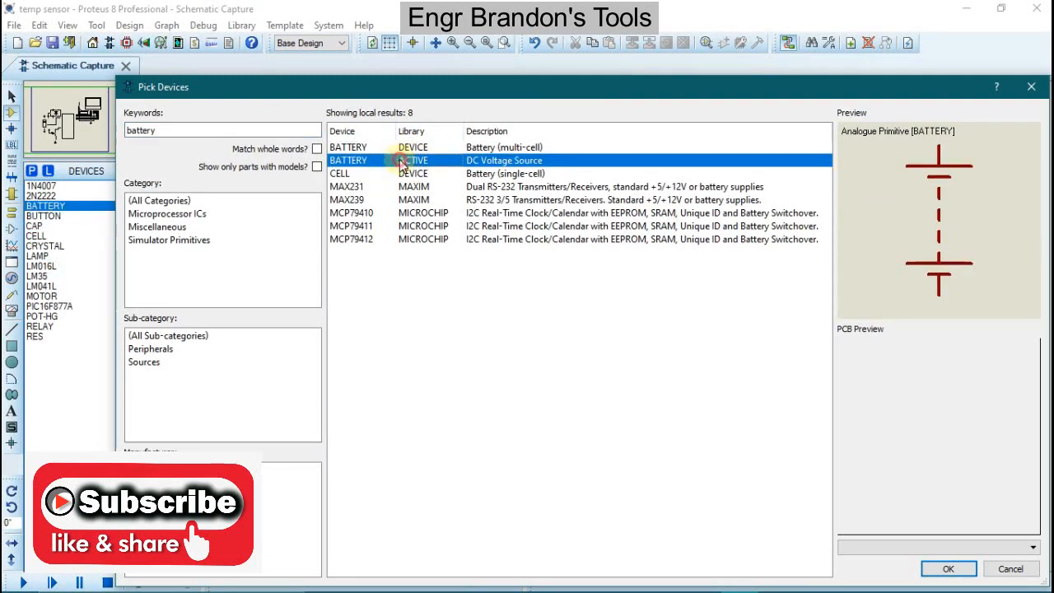
{"action": "left_click", "coordinate": [1031, 86]}
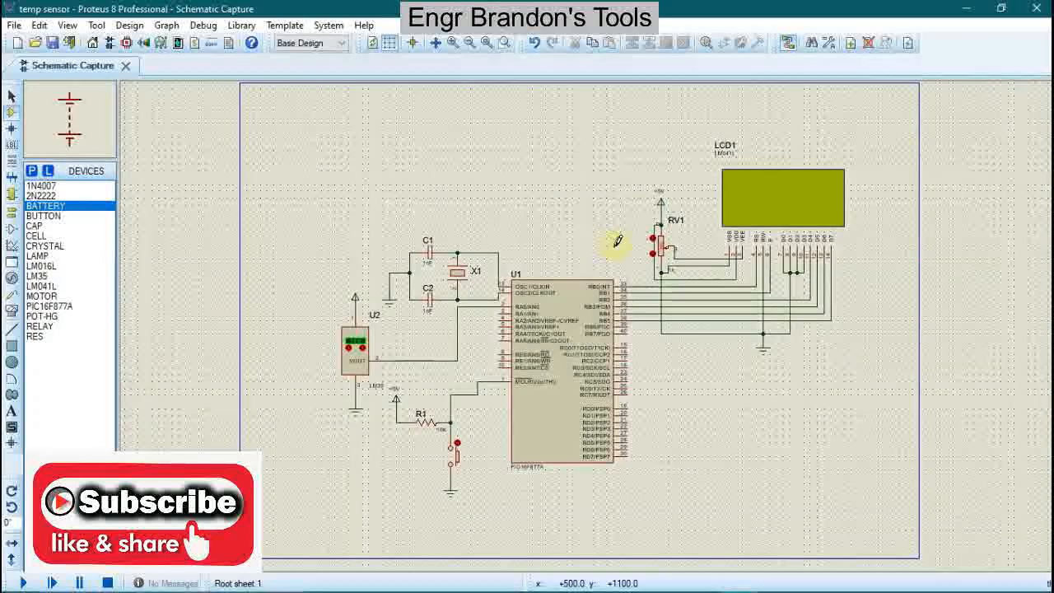
Place a resistor beside the PIC16F877A's RC port pins and set its value to 1K
{"action": "scroll", "coordinate": [589, 321], "scroll_direction": "up", "scroll_amount": 2}
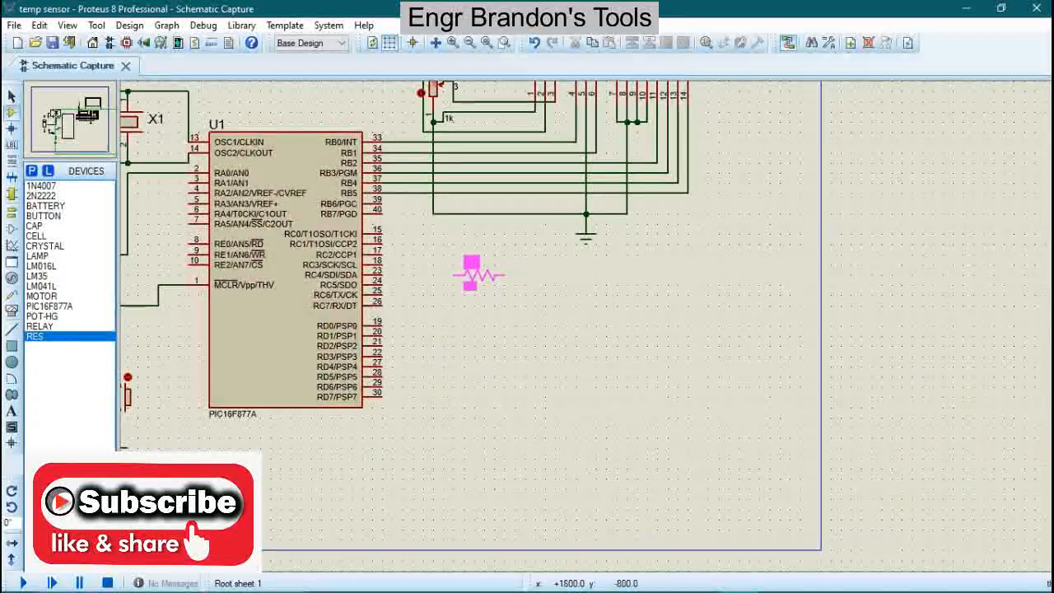
{"action": "left_click", "coordinate": [476, 285]}
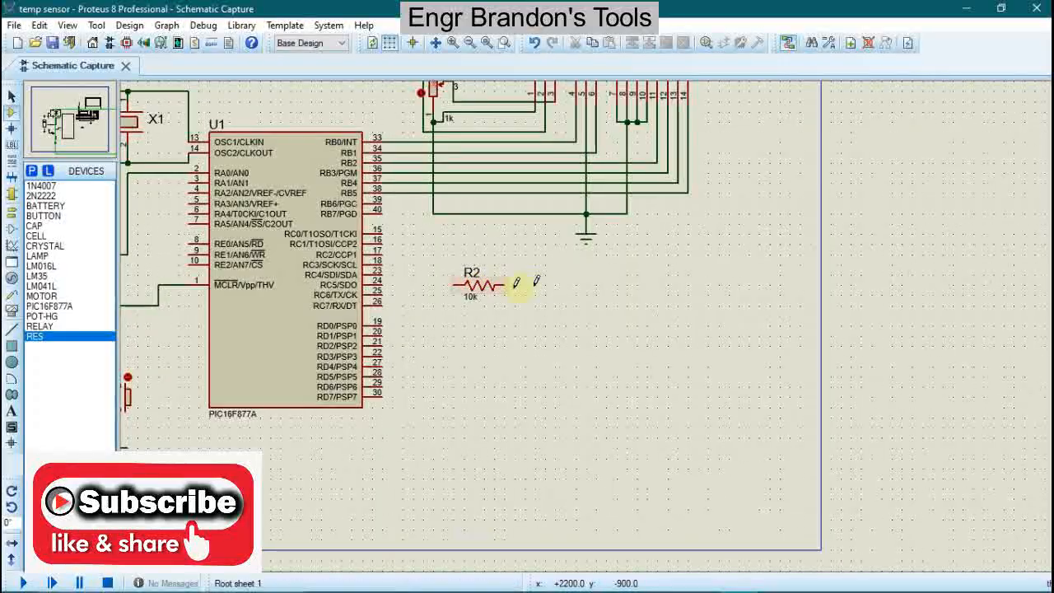
{"action": "double_click", "coordinate": [473, 295]}
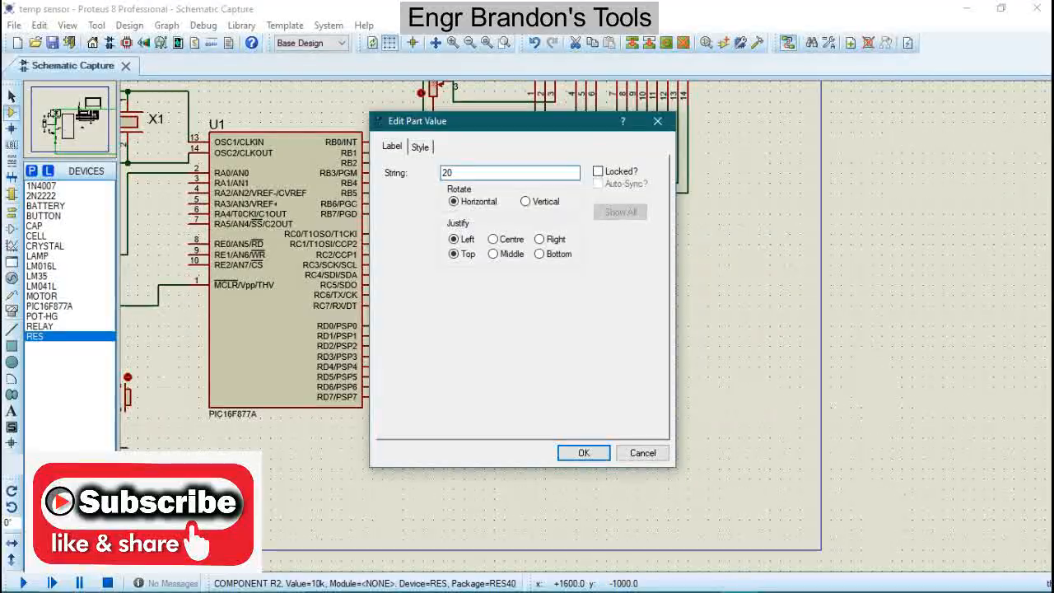
{"action": "type", "text": "1K"}
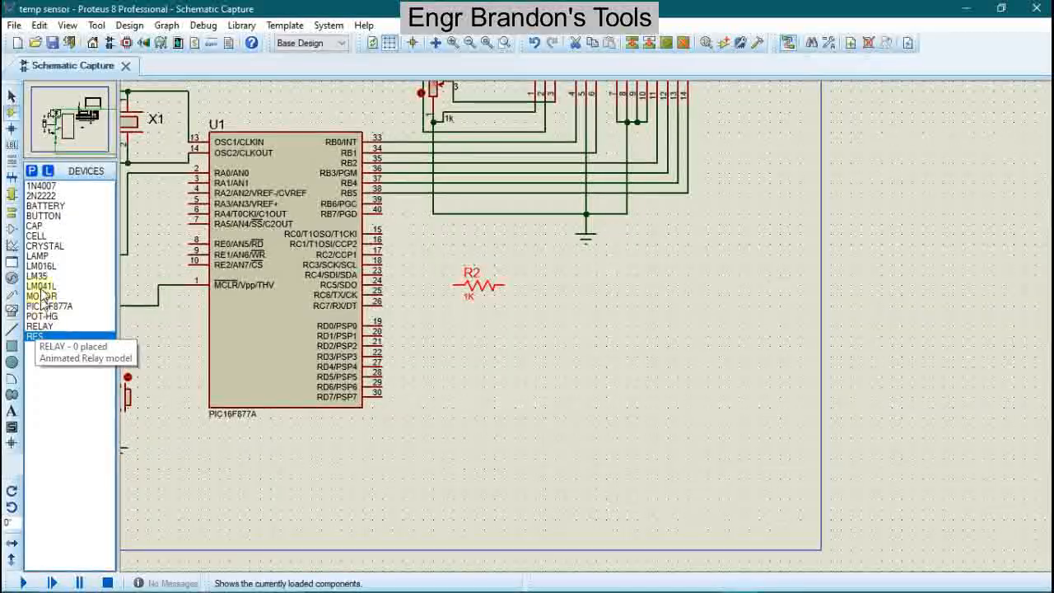
Place a 2N2222 transistor with its base wired to resistor R2, and shift both parts slightly lower
{"action": "left_click", "coordinate": [618, 322]}
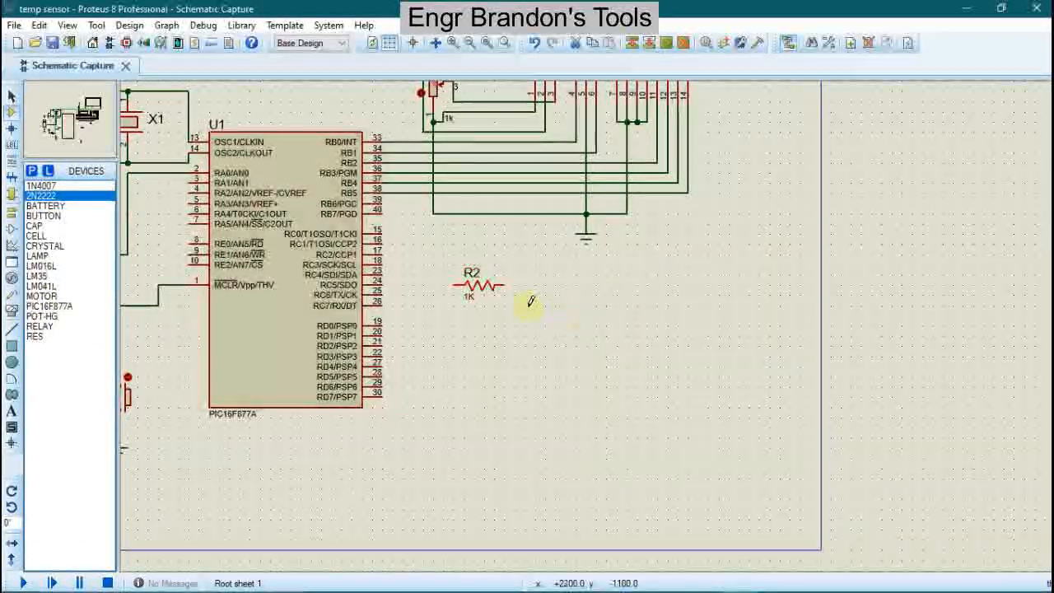
{"action": "left_click", "coordinate": [516, 280]}
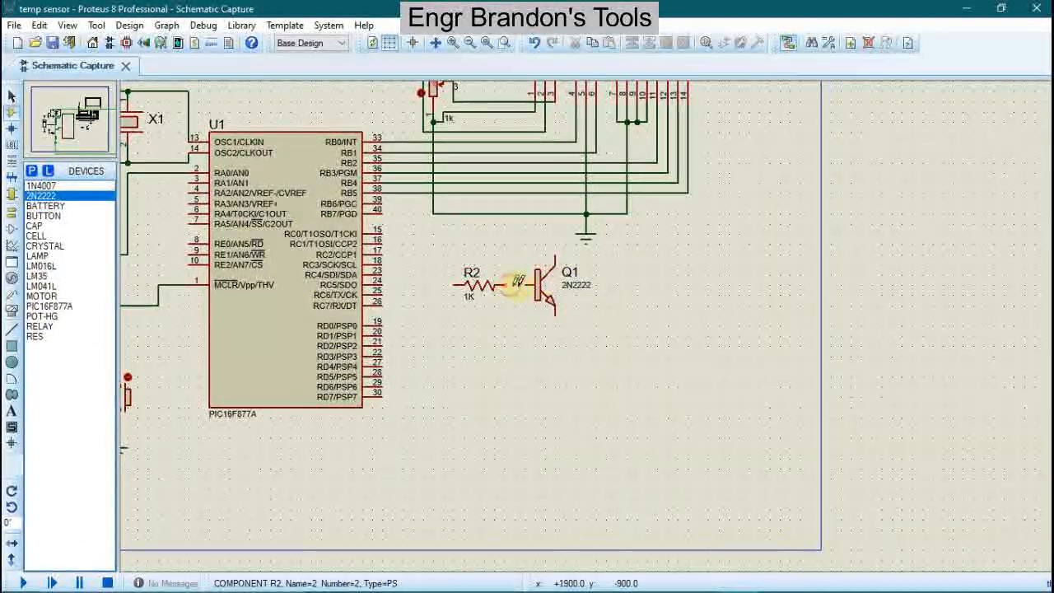
{"action": "left_click_drag", "start_coordinate": [443, 234], "coordinate": [534, 341]}
{"action": "left_click", "coordinate": [610, 300]}
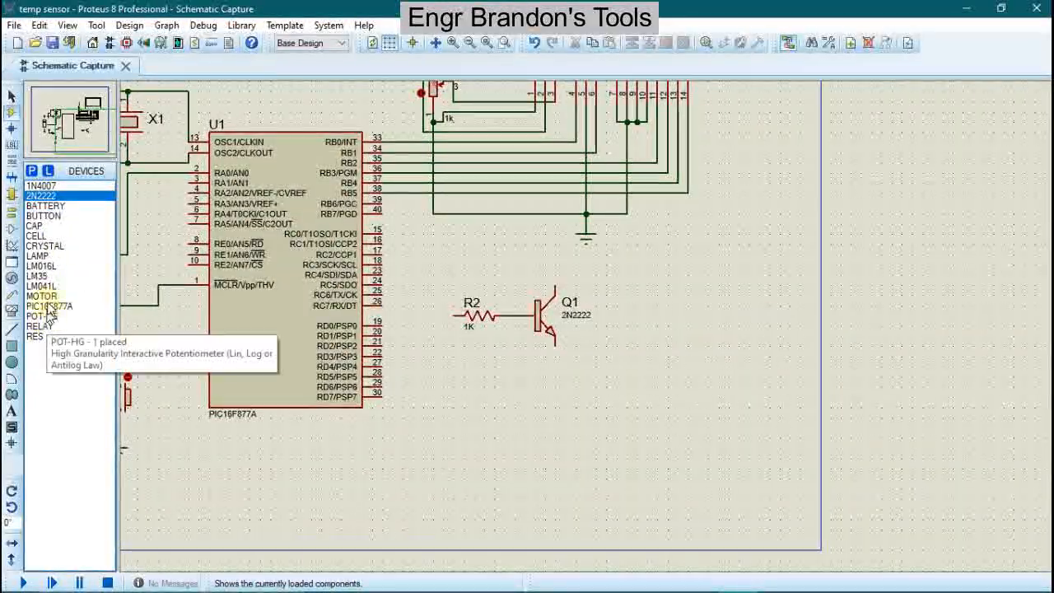
Place a 1N4007 diode across a relay coil at Q1's collector, with a lamp wired to the relay contact
{"action": "left_click", "coordinate": [48, 186]}
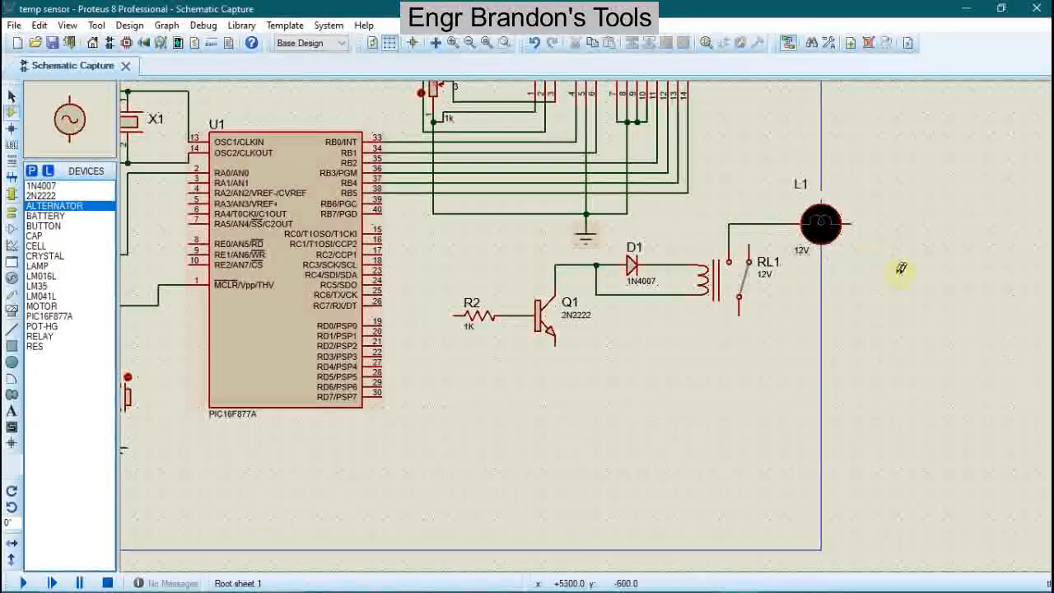
Place an ALTERNATOR beside lamp L1 and wire it between the lamp and the common contact of relay RL1
{"action": "left_click", "coordinate": [902, 276]}
{"action": "left_click", "coordinate": [850, 223]}
{"action": "left_click", "coordinate": [902, 247]}
{"action": "left_click", "coordinate": [739, 313]}
{"action": "left_click", "coordinate": [902, 297]}
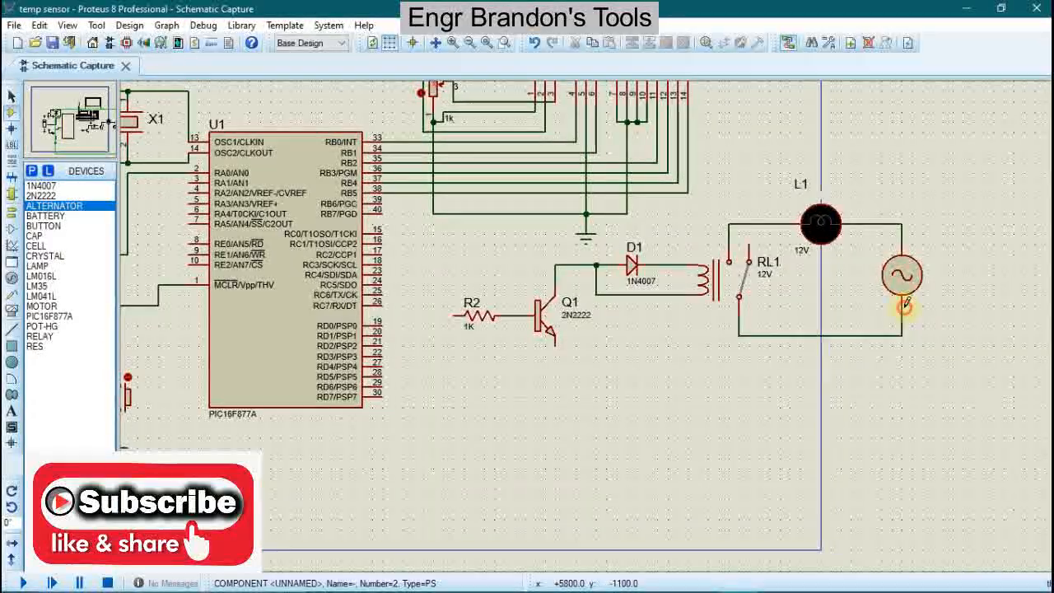
Set the nominal voltage of lamp L1 to 220V
{"action": "double_click", "coordinate": [821, 224]}
{"action": "left_click", "coordinate": [446, 200]}
{"action": "key", "text": "BackSpace"}
{"action": "key", "text": "BackSpace"}
{"action": "type", "text": "220V"}
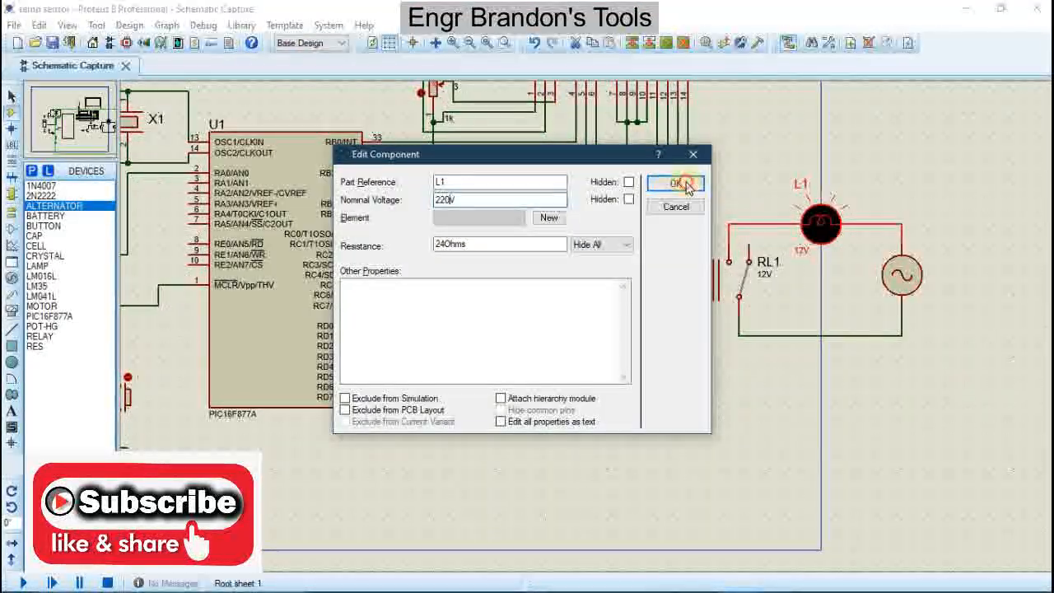
{"action": "left_click", "coordinate": [677, 184]}
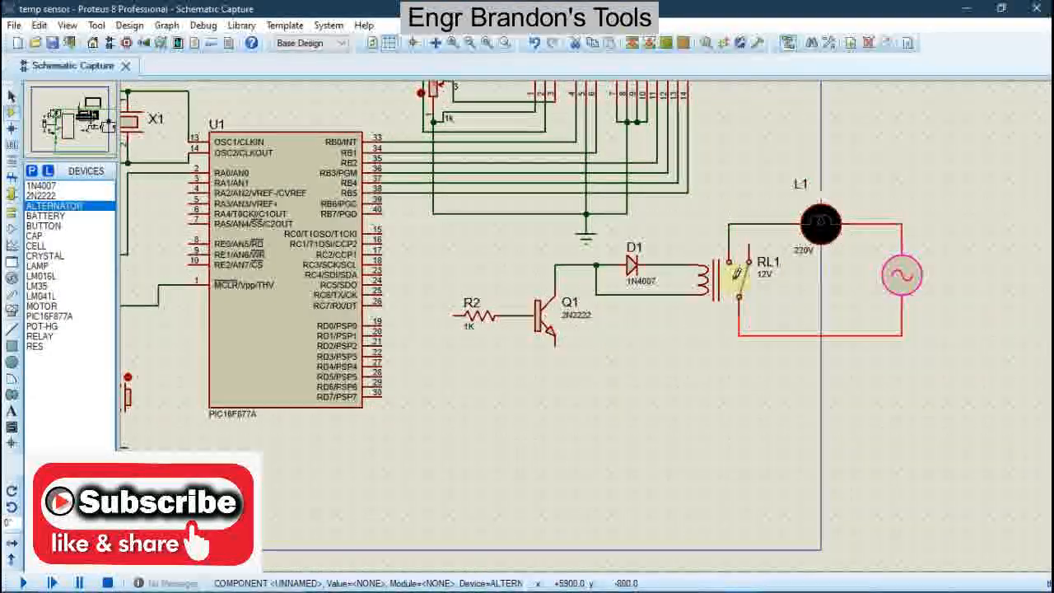
Set the alternator's amplitude to 220V and label it with part reference V and part value 220V
{"action": "double_click", "coordinate": [904, 277]}
{"action": "left_click", "coordinate": [440, 245]}
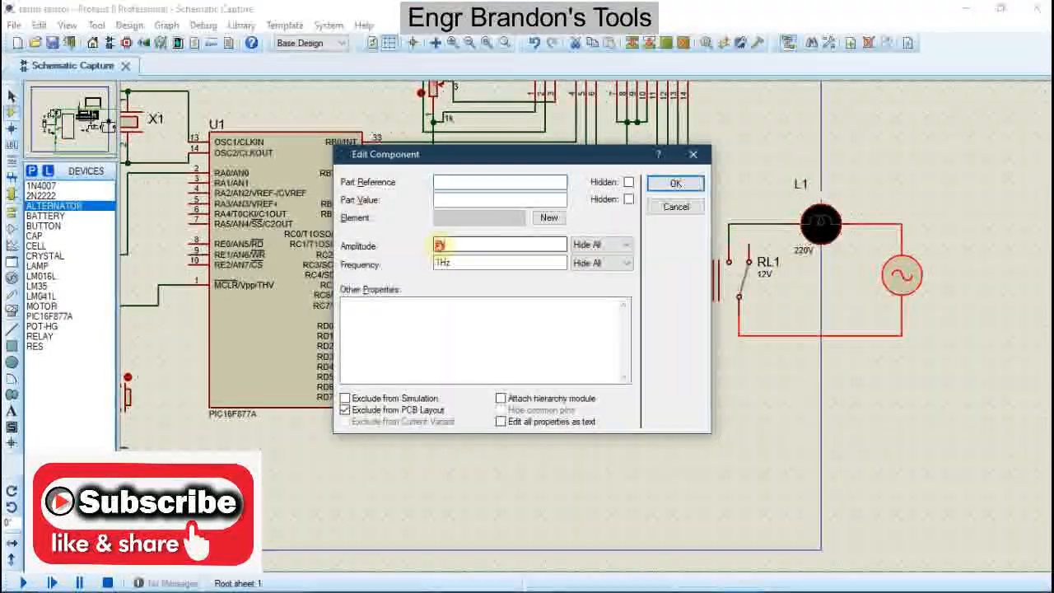
{"action": "key", "text": "BackSpace"}
{"action": "type", "text": "220"}
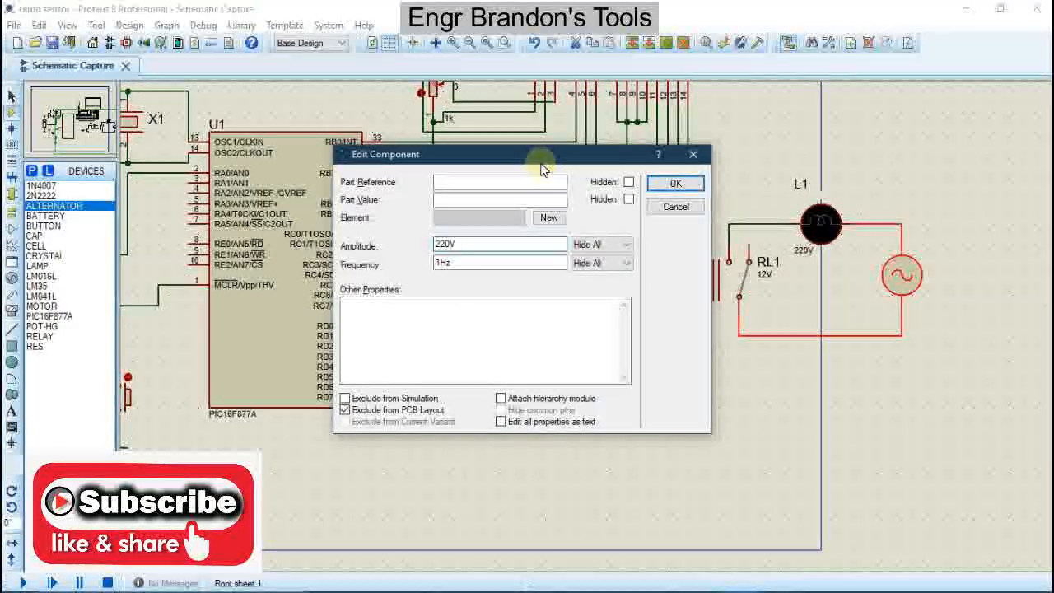
{"action": "left_click", "coordinate": [476, 181]}
{"action": "left_click", "coordinate": [482, 200]}
{"action": "type", "text": "220V"}
{"action": "key", "text": "Return"}
{"action": "left_click", "coordinate": [619, 371]}
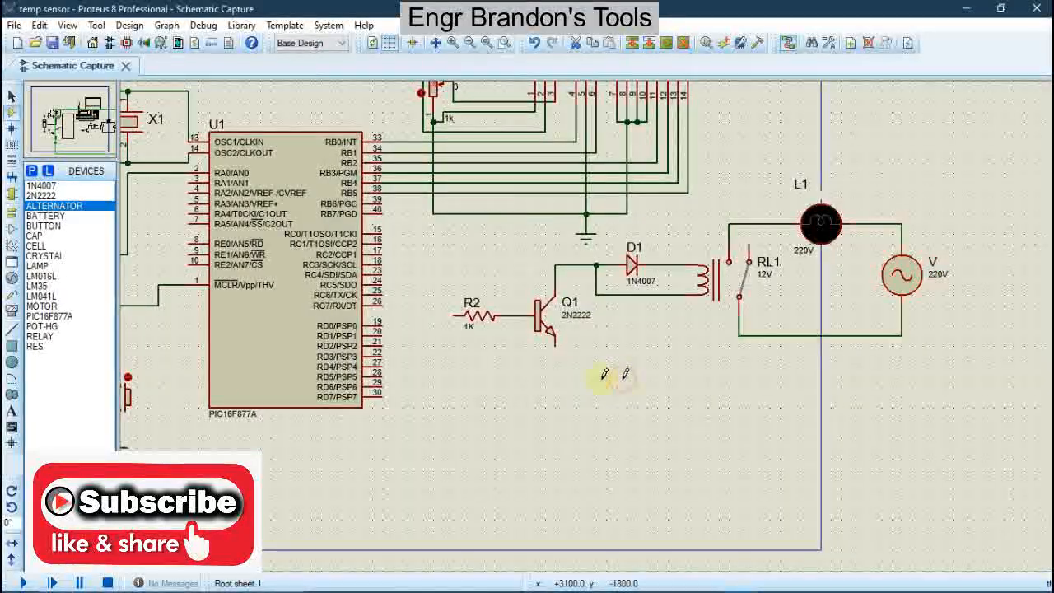
Attach a ground terminal to Q1's emitter and wire resistor R2 to the PIC's RC0 pin
{"action": "left_click", "coordinate": [12, 211]}
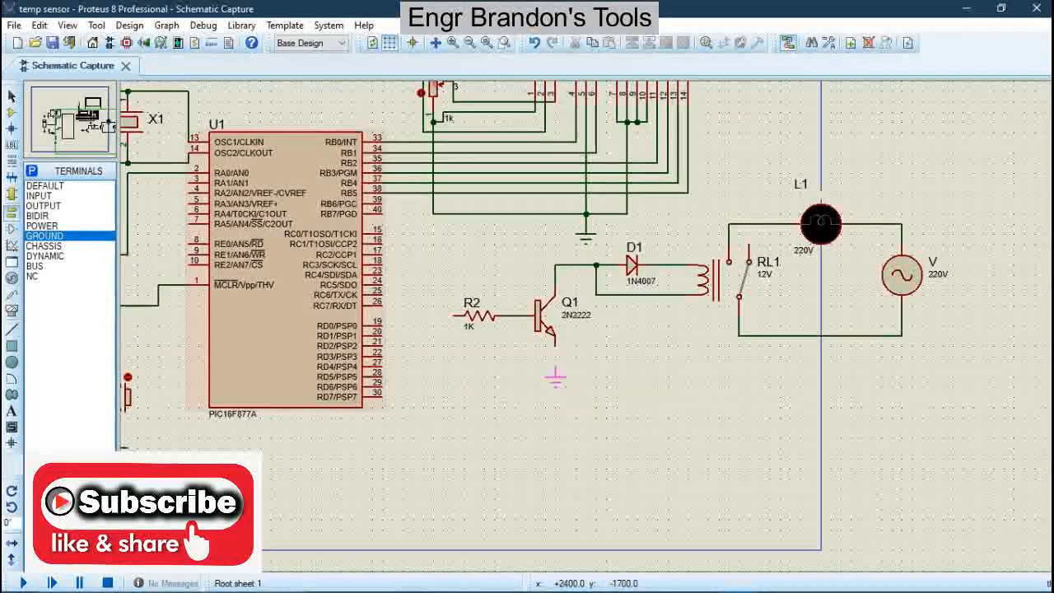
{"action": "left_click", "coordinate": [558, 346]}
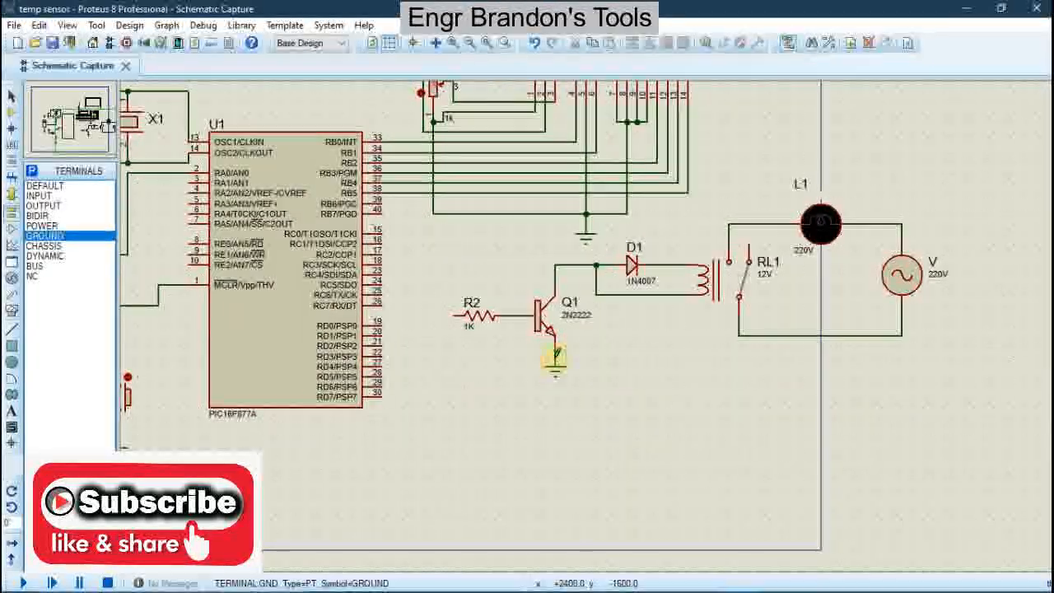
{"action": "left_click", "coordinate": [443, 306]}
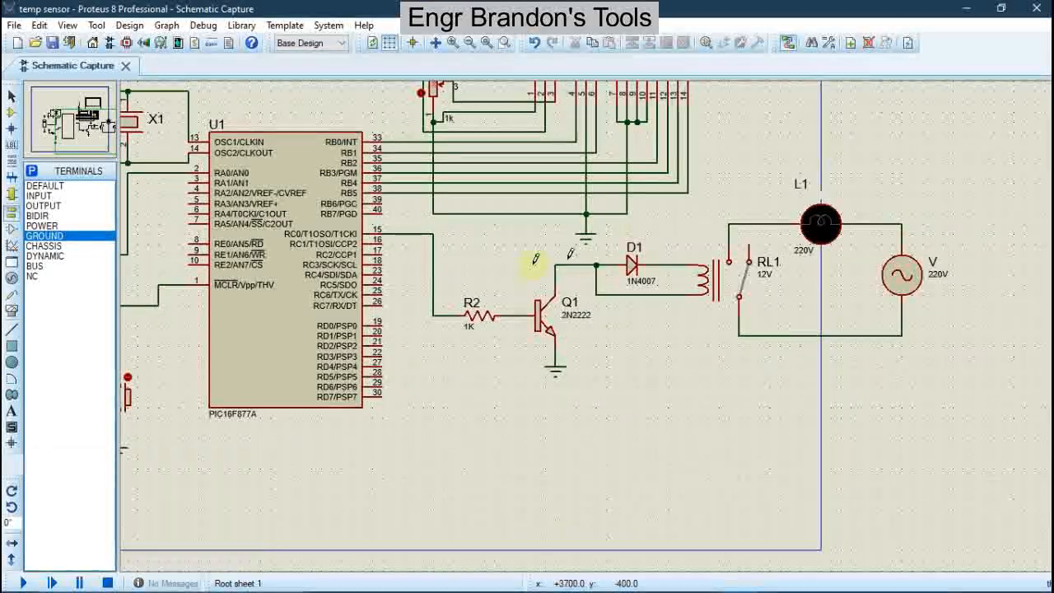
Copy the resistor, transistor, diode and relay driver block below the original and wire the copy's resistor R3 to the PIC's RC1 pin
{"action": "left_click_drag", "start_coordinate": [442, 231], "coordinate": [882, 386]}
{"action": "right_click", "coordinate": [682, 307]}
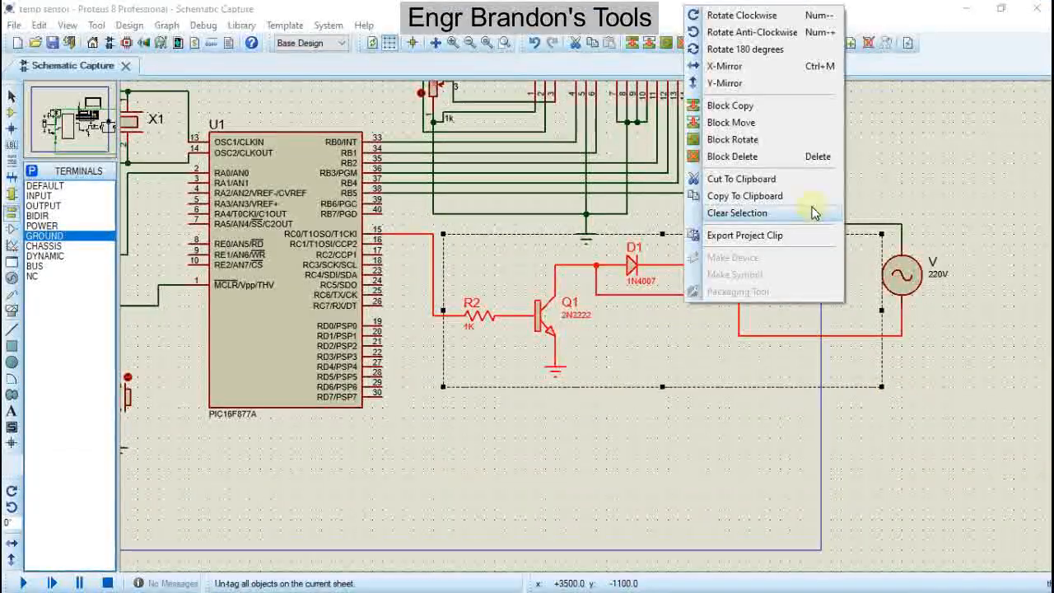
{"action": "left_click", "coordinate": [712, 105]}
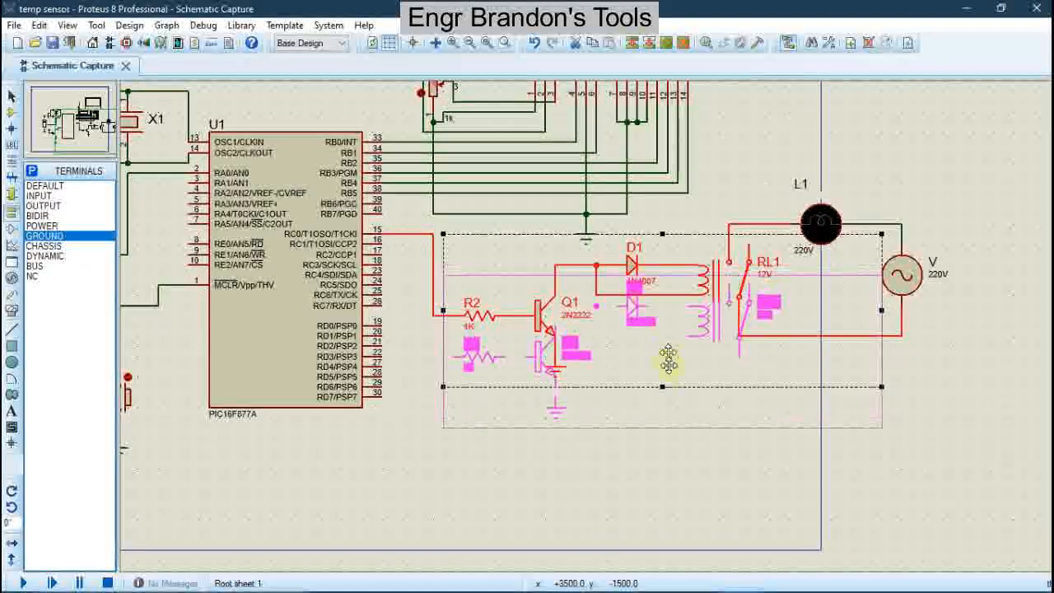
{"action": "left_click", "coordinate": [667, 456]}
{"action": "right_click", "coordinate": [864, 428]}
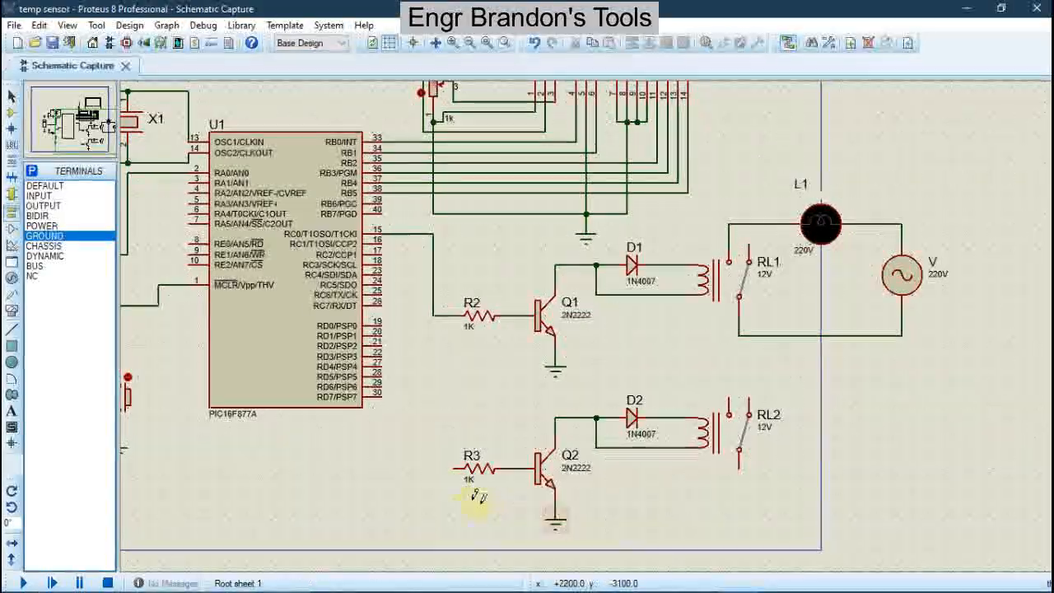
{"action": "left_click", "coordinate": [452, 469]}
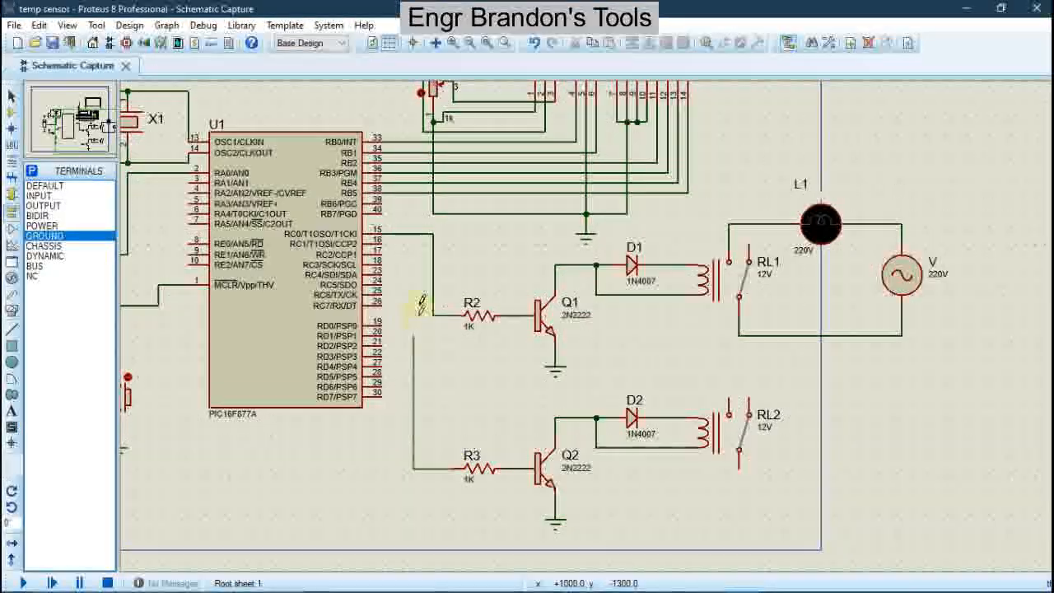
{"action": "left_click", "coordinate": [383, 241]}
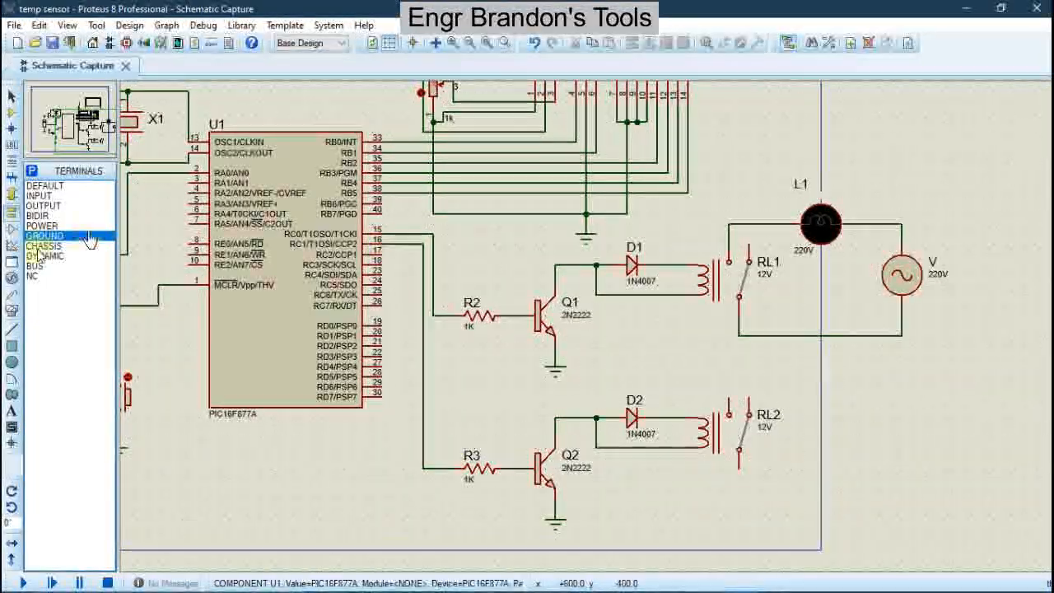
Place a DC motor and a battery beside relay RL2 and wire them in series with its contacts
{"action": "left_click", "coordinate": [12, 111]}
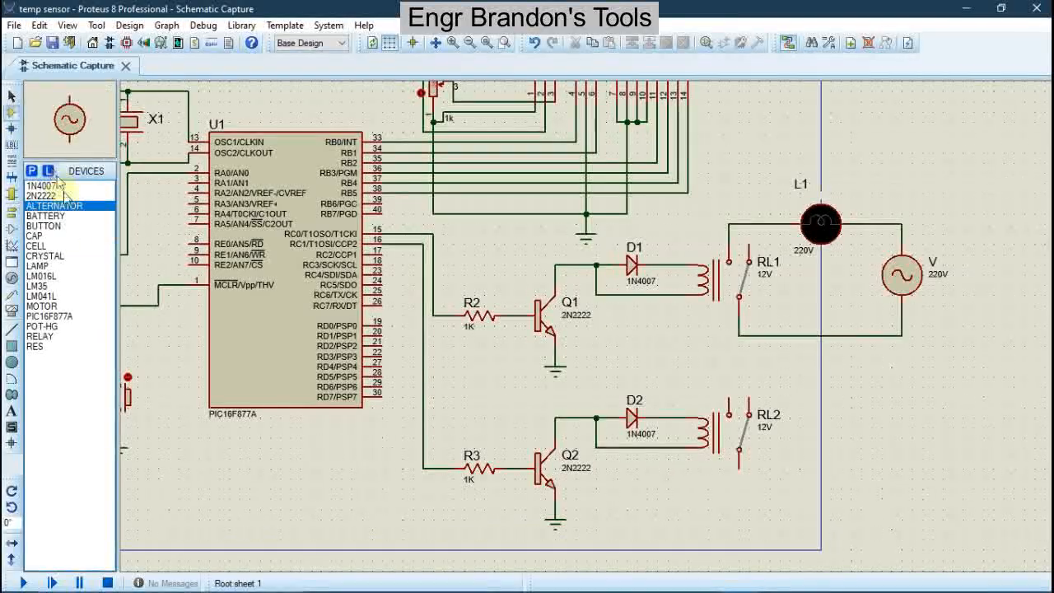
{"action": "left_click", "coordinate": [41, 306]}
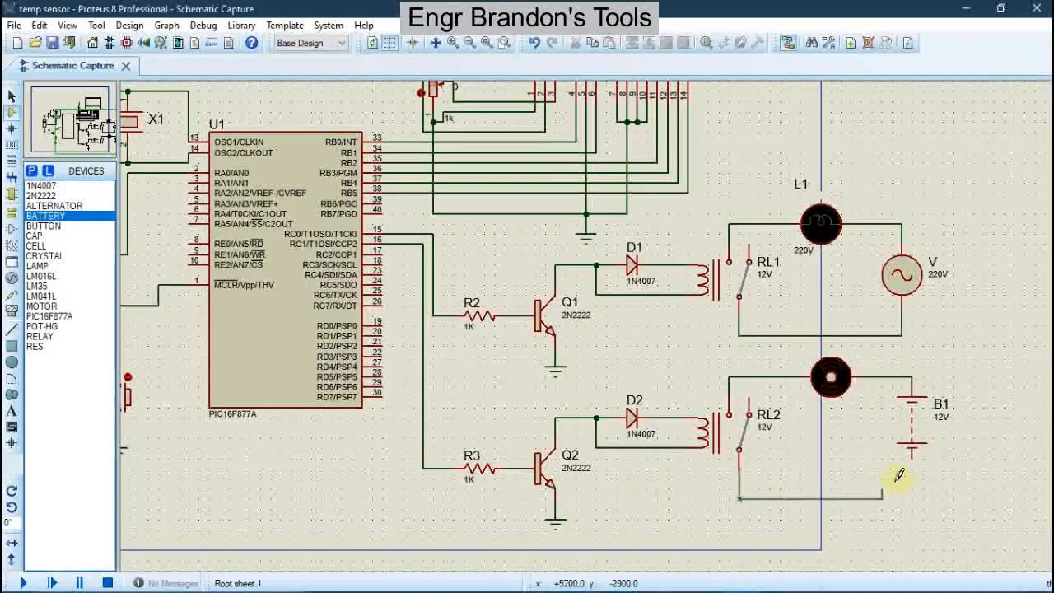
{"action": "double_click", "coordinate": [842, 398]}
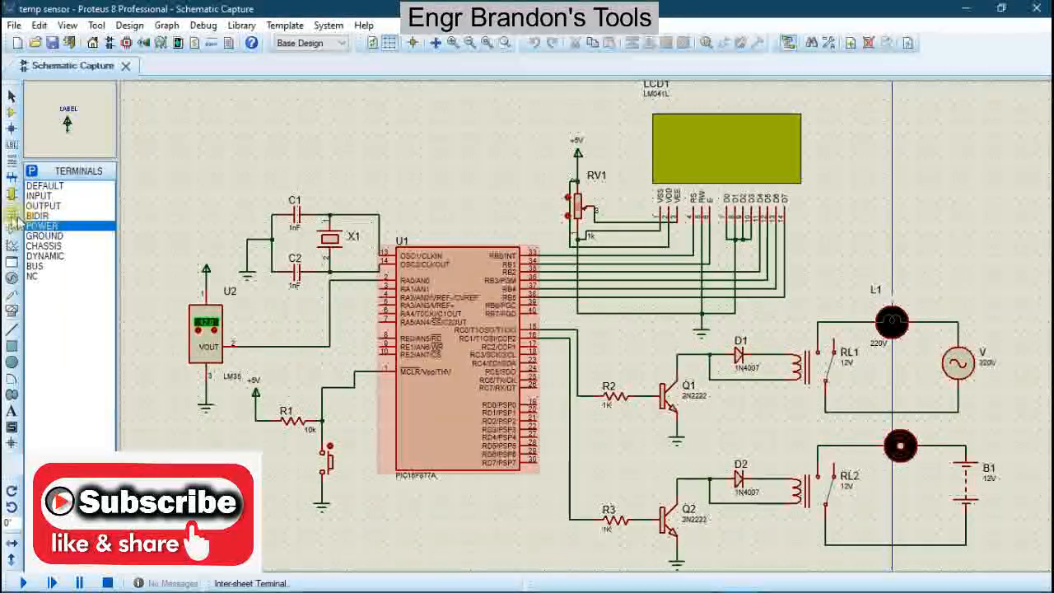
Attach a power terminal labelled +5V to RL1's coil at diode D1, and copy it to RL2's coil at D2
{"action": "left_click", "coordinate": [776, 314]}
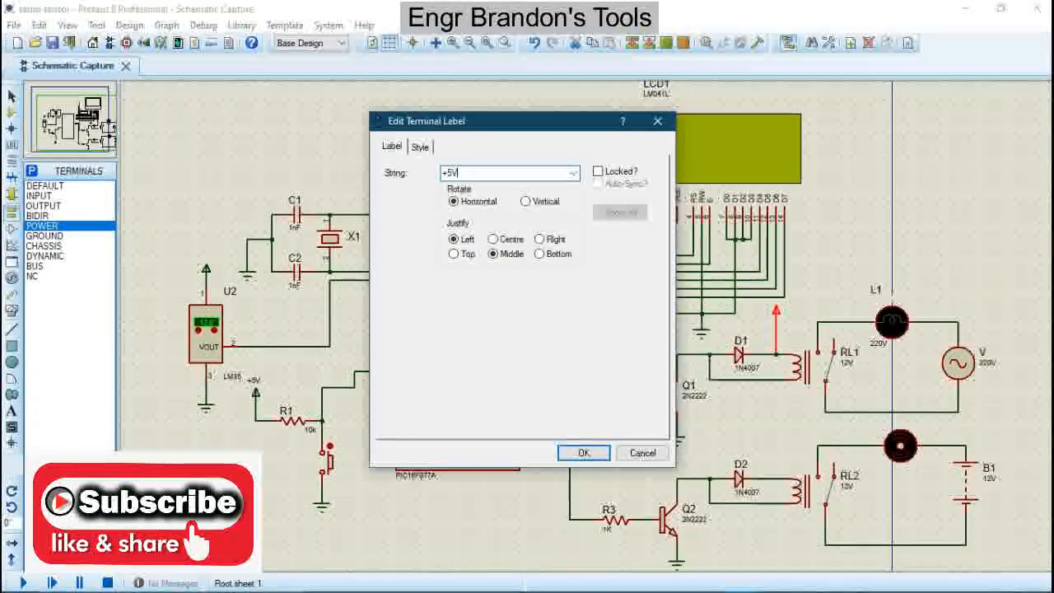
{"action": "key", "text": "Return"}
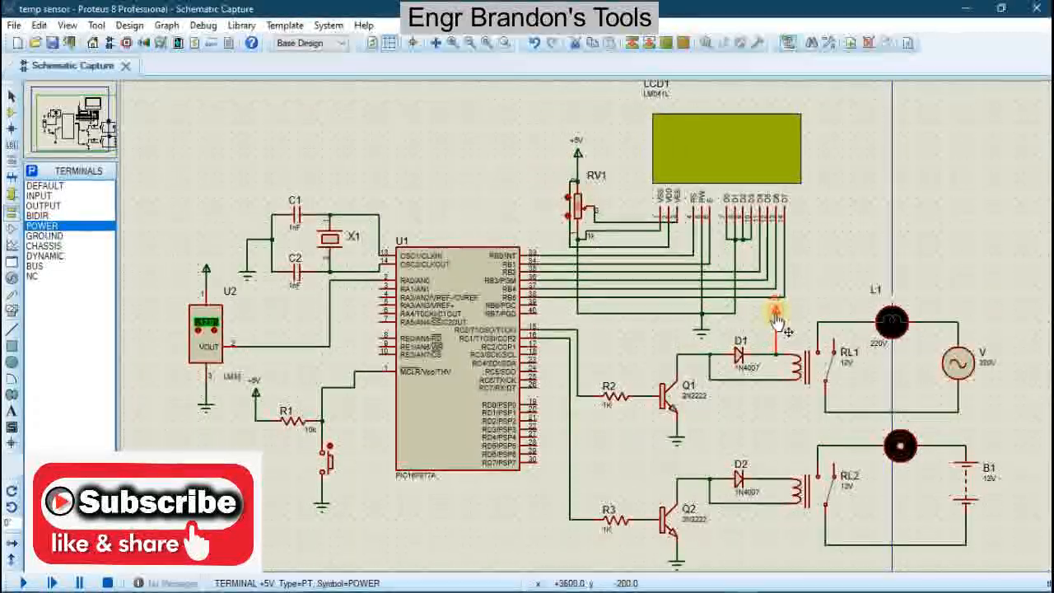
{"action": "right_click", "coordinate": [775, 328]}
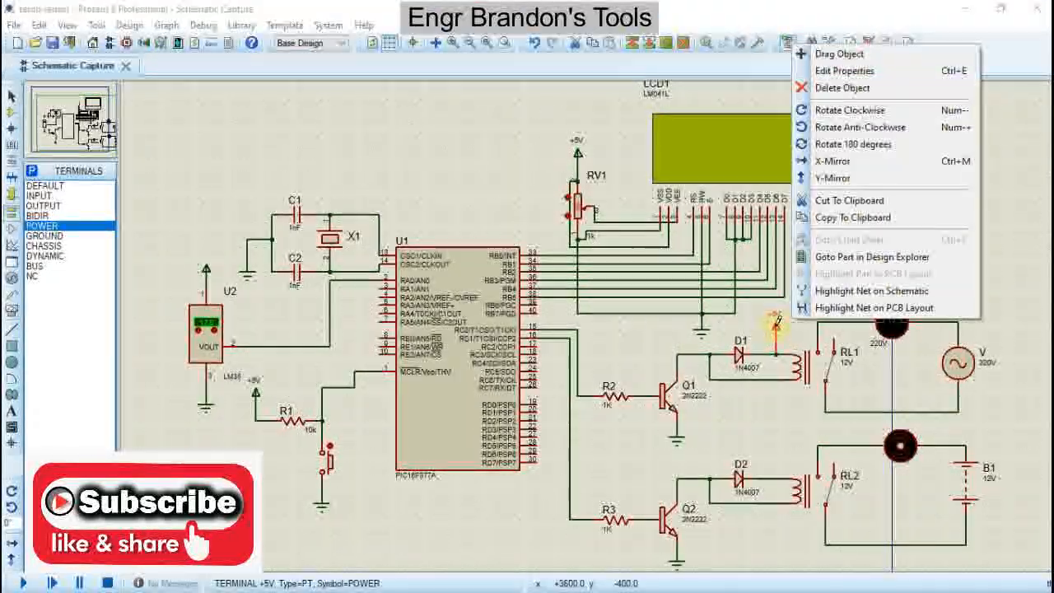
{"action": "left_click", "coordinate": [848, 218]}
{"action": "right_click", "coordinate": [790, 429]}
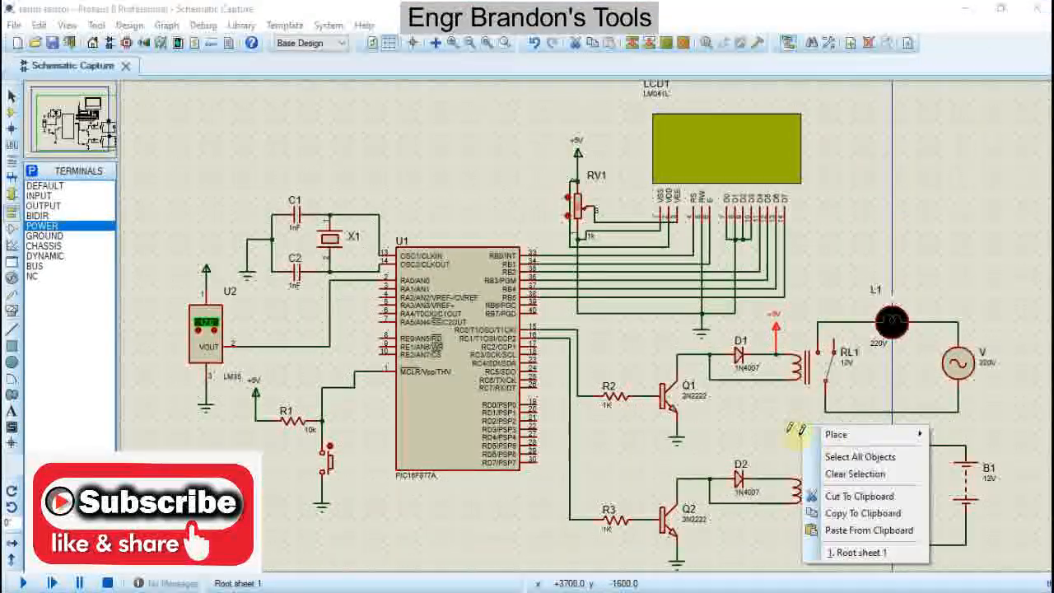
{"action": "left_click", "coordinate": [855, 532]}
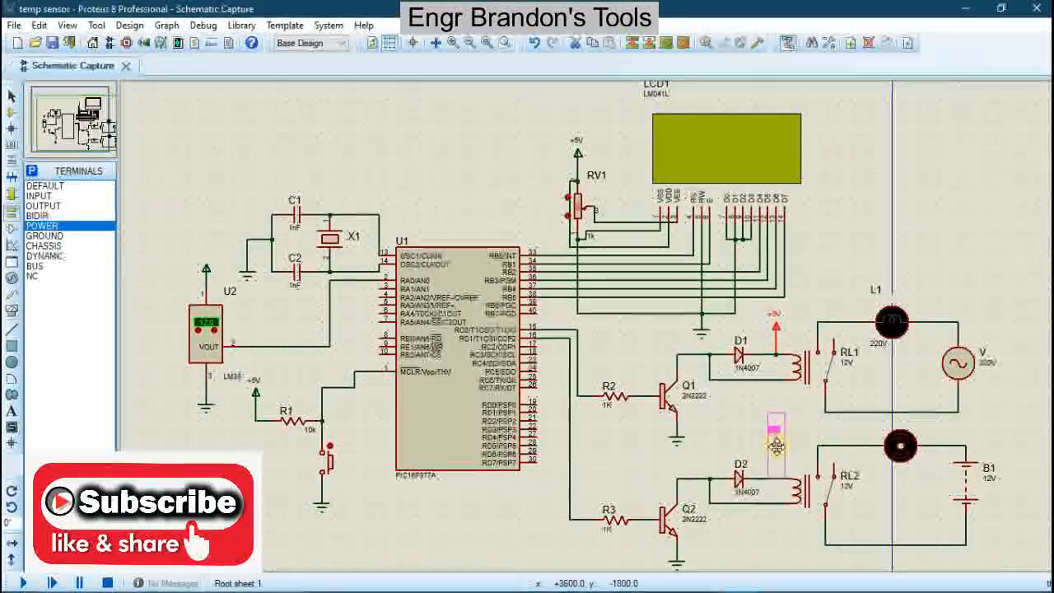
{"action": "left_click", "coordinate": [776, 445]}
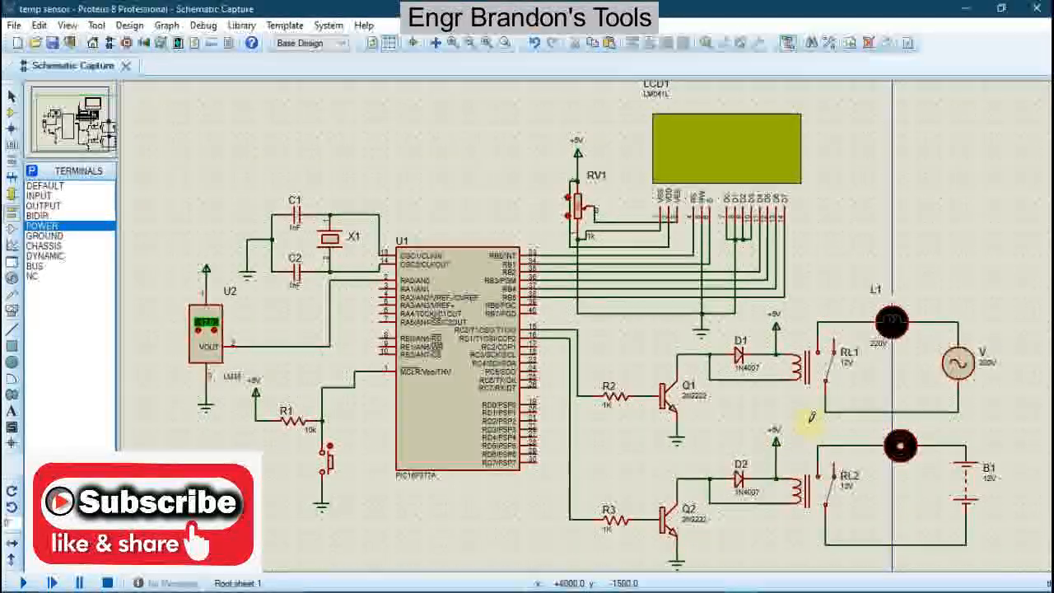
Set the component values of relays RL1 and RL2 to 5V
{"action": "double_click", "coordinate": [820, 375]}
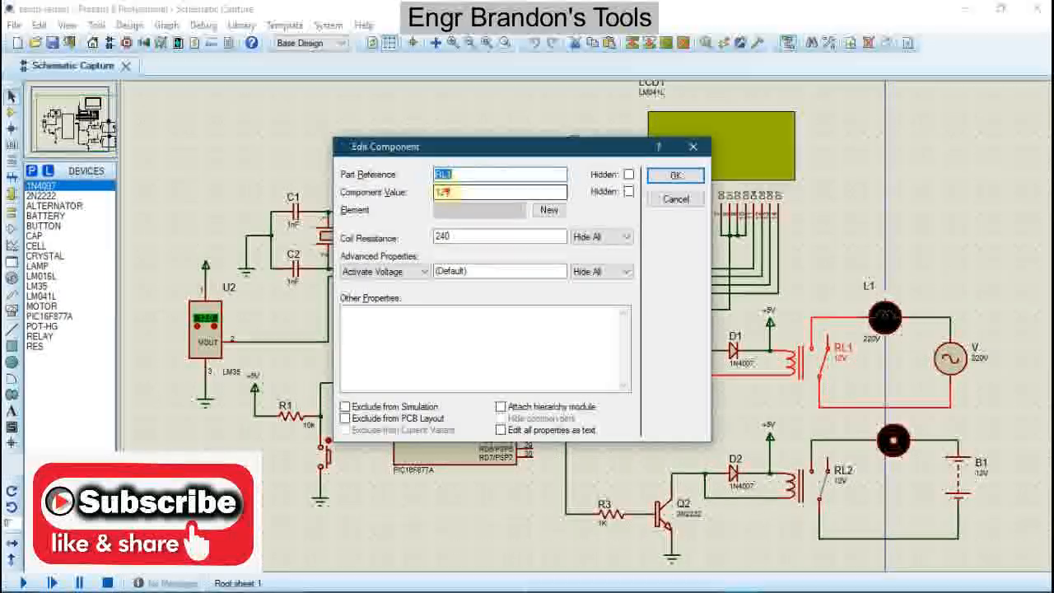
{"action": "key", "text": "Tab"}
{"action": "type", "text": "9V"}
{"action": "key", "text": "Return"}
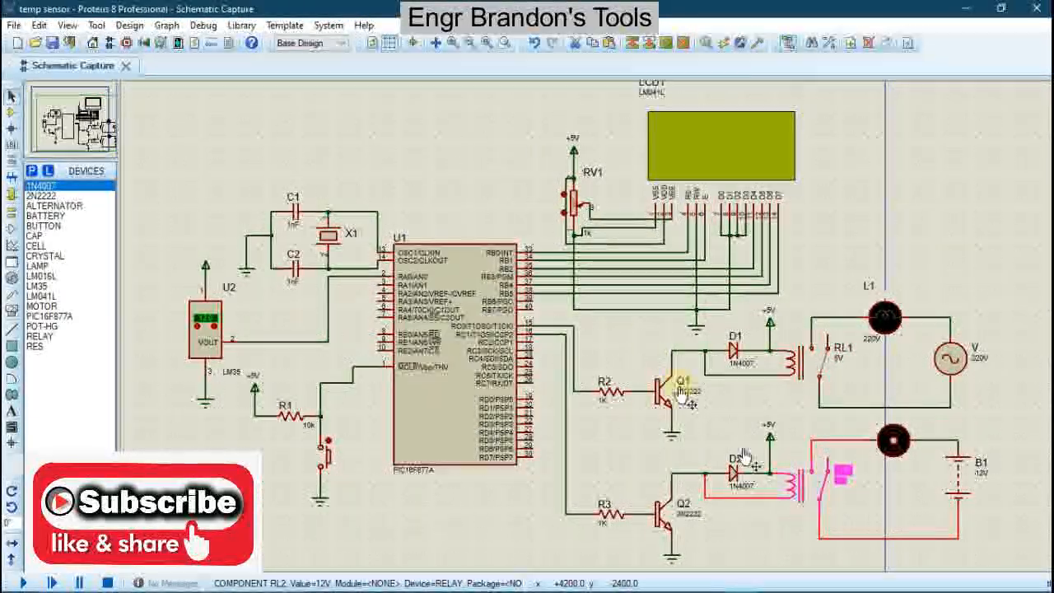
{"action": "double_click", "coordinate": [789, 486]}
{"action": "key", "text": "Tab"}
{"action": "type", "text": "5V"}
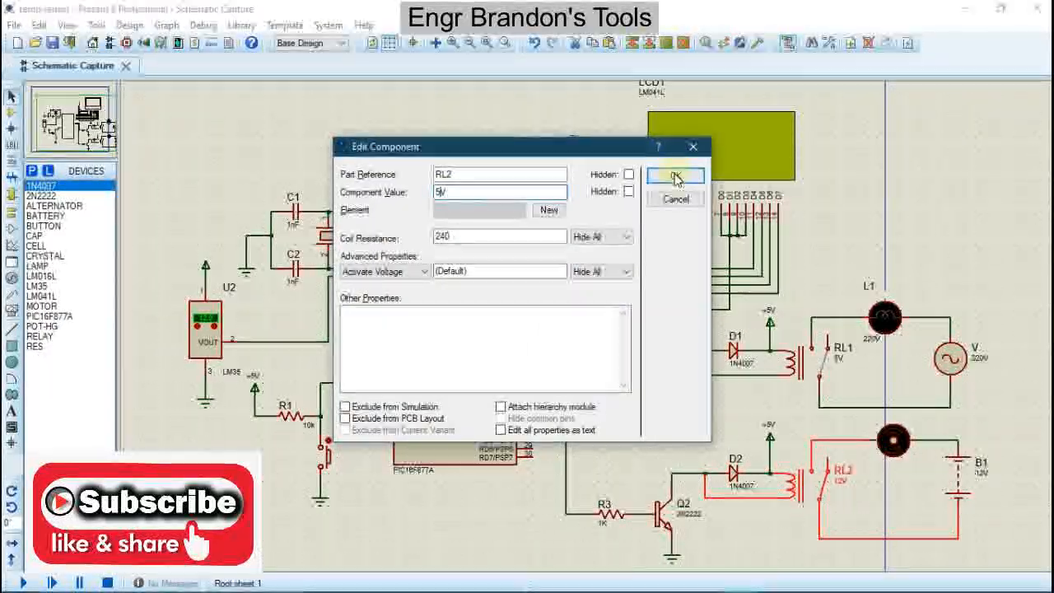
{"action": "left_click", "coordinate": [675, 178]}
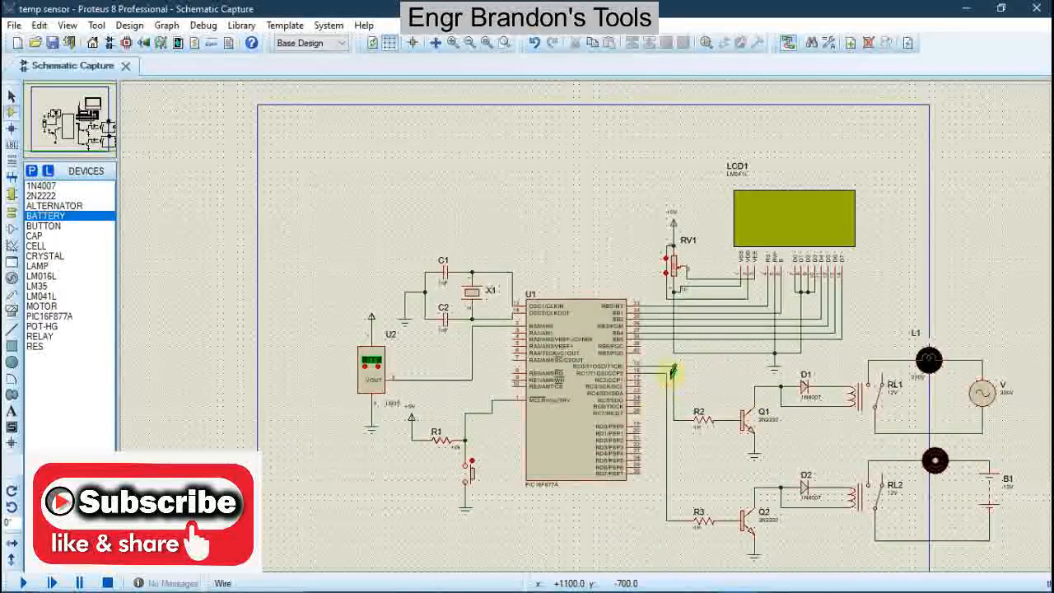
Switch to mikroC PRO for PIC and look through the temperature_monitoring_PIC16F877A.c source, from the LCD pin definitions to the while loop
{"action": "mouse_move", "coordinate": [599, 586]}
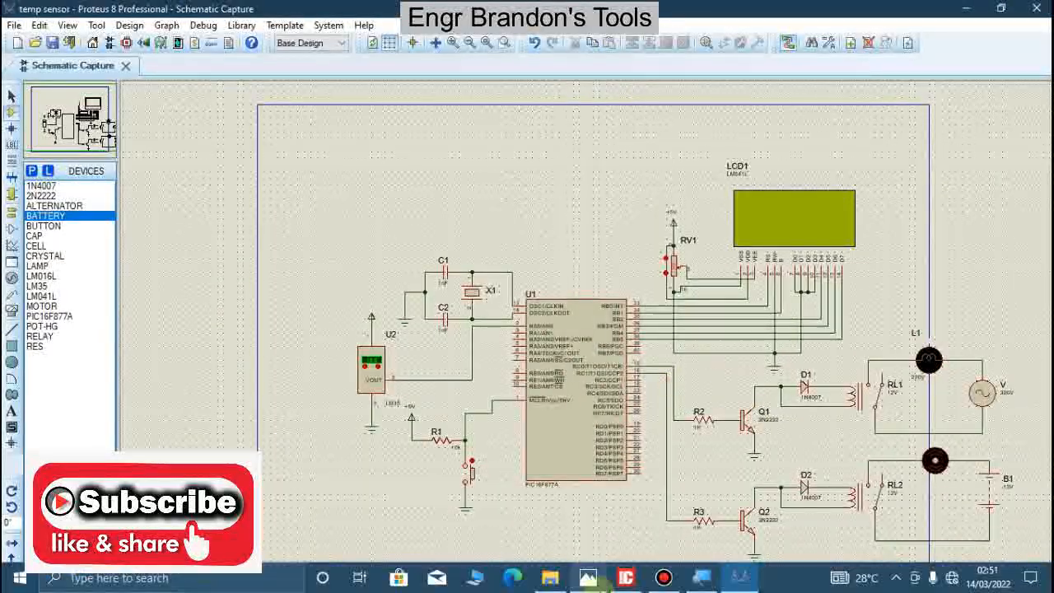
{"action": "left_click", "coordinate": [640, 515]}
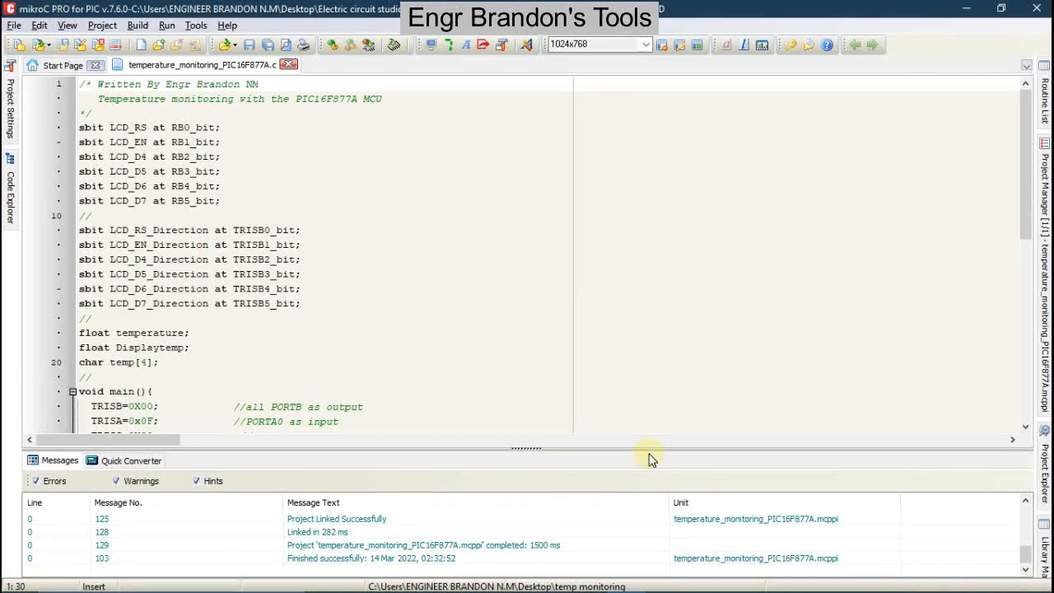
{"action": "left_click", "coordinate": [666, 578]}
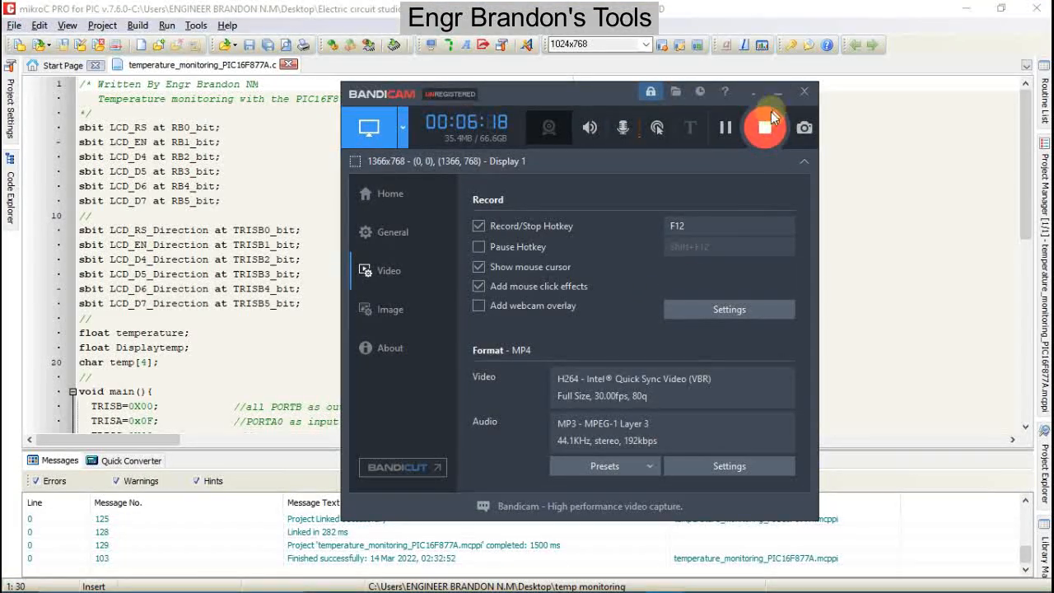
{"action": "left_click", "coordinate": [778, 91]}
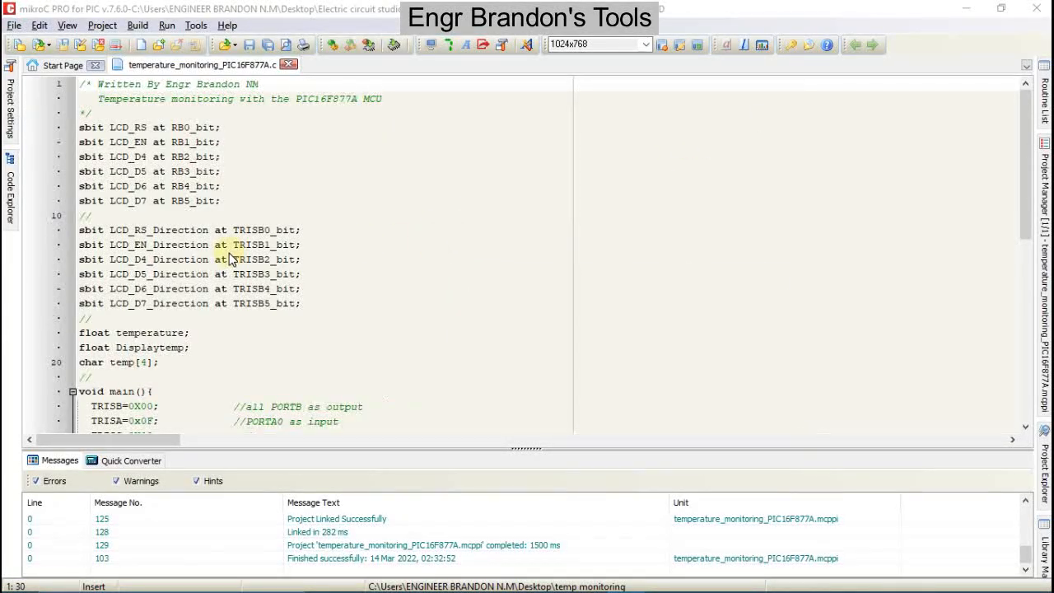
{"action": "scroll", "coordinate": [230, 259], "scroll_direction": "down", "scroll_amount": 6}
{"action": "scroll", "coordinate": [229, 258], "scroll_direction": "down", "scroll_amount": 2}
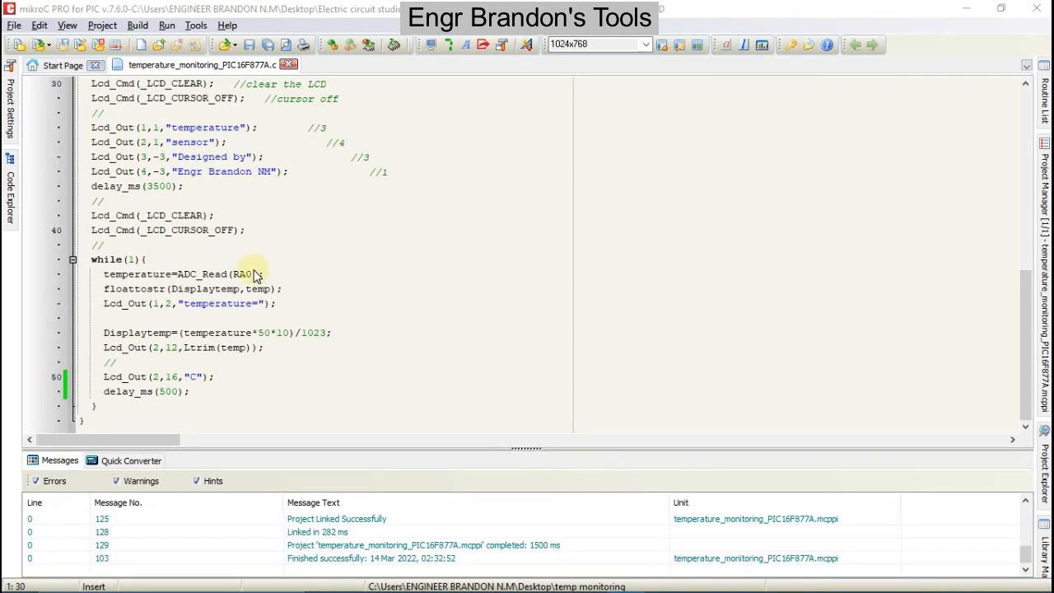
{"action": "scroll", "coordinate": [255, 274], "scroll_direction": "up", "scroll_amount": 10}
{"action": "scroll", "coordinate": [255, 274], "scroll_direction": "down", "scroll_amount": 4}
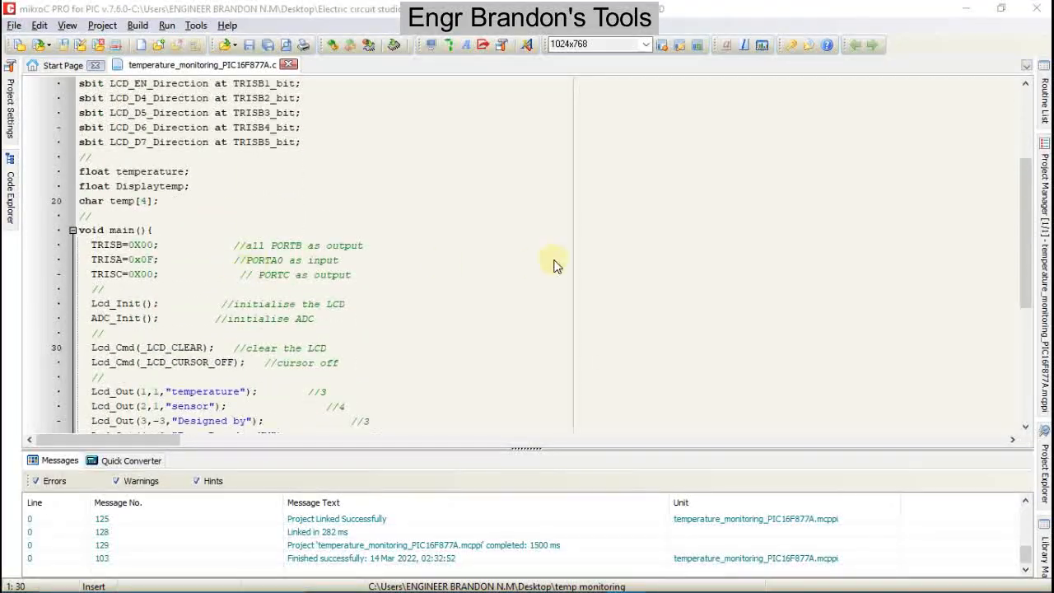
Switch to the Proteus schematic and examine which PIC16F877A port C pins feed the two relay driver transistors
{"action": "left_click", "coordinate": [735, 577]}
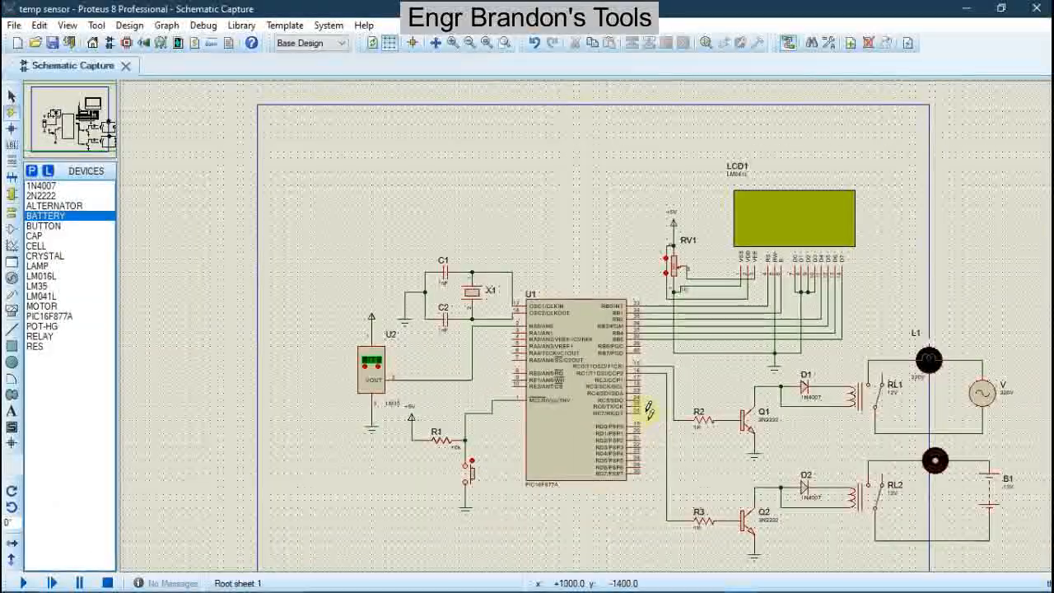
{"action": "scroll", "coordinate": [631, 377], "scroll_direction": "up", "scroll_amount": 3}
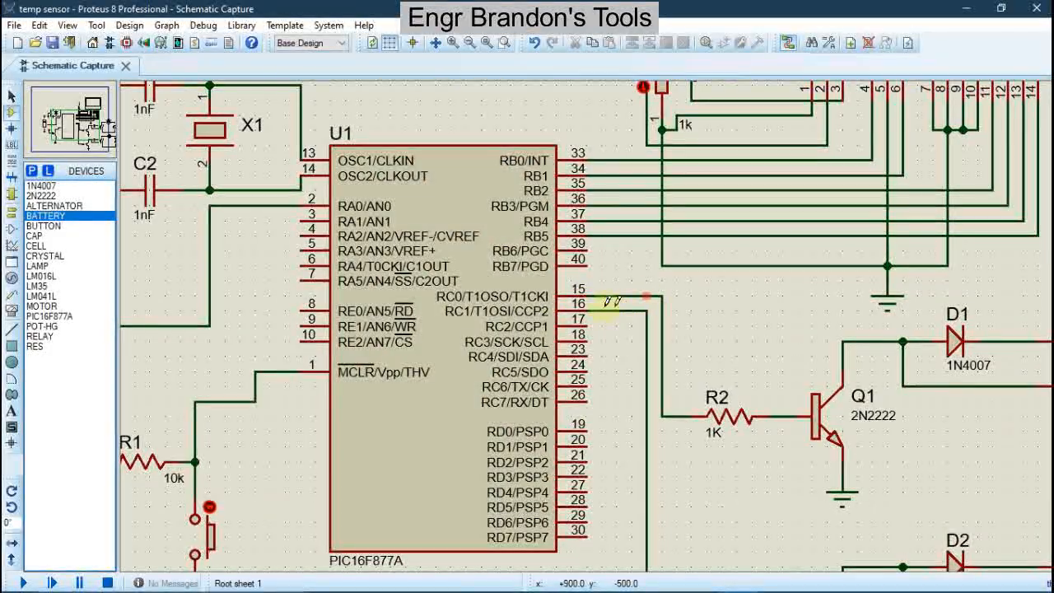
{"action": "scroll", "coordinate": [610, 313], "scroll_direction": "down", "scroll_amount": 3}
Switch back to mikroC and add an if(Displaytemp<22){ } block after delay_ms(500); in the while loop
{"action": "mouse_move", "coordinate": [672, 583]}
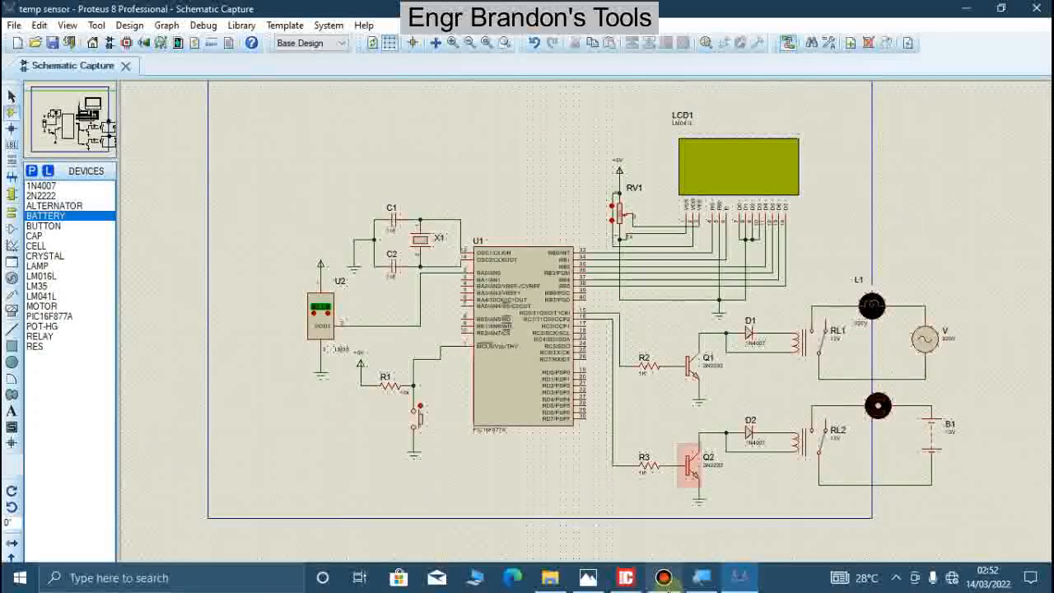
{"action": "left_click", "coordinate": [626, 577]}
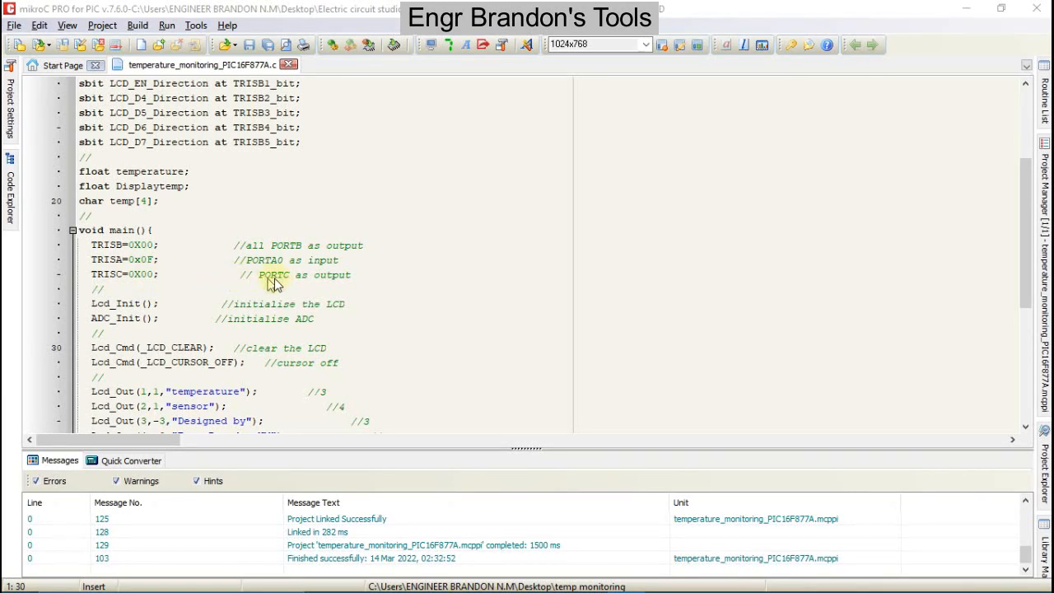
{"action": "scroll", "coordinate": [279, 277], "scroll_direction": "down", "scroll_amount": 3}
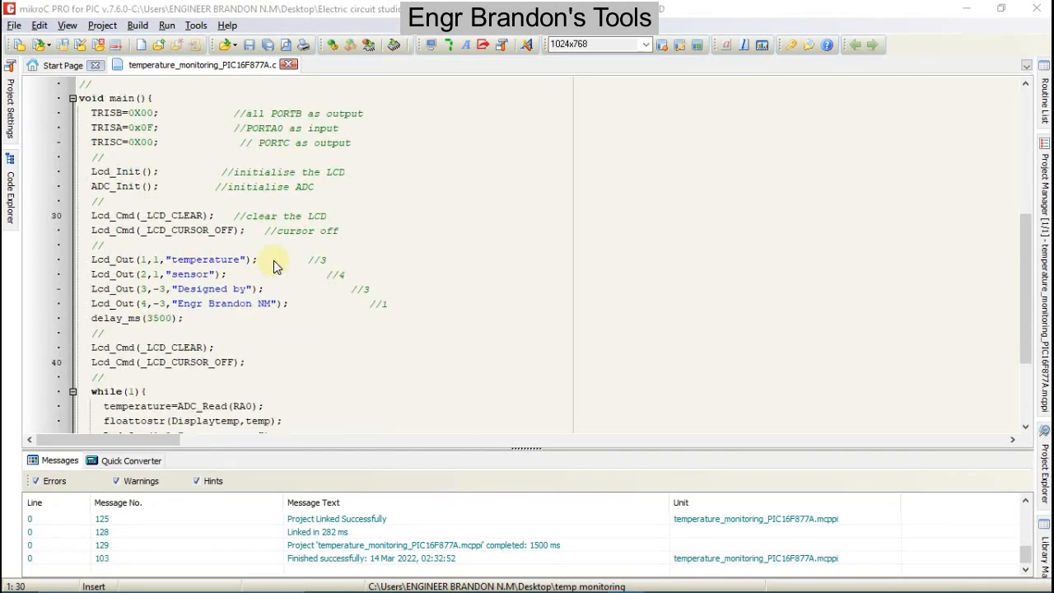
{"action": "scroll", "coordinate": [206, 143], "scroll_direction": "down", "scroll_amount": 3}
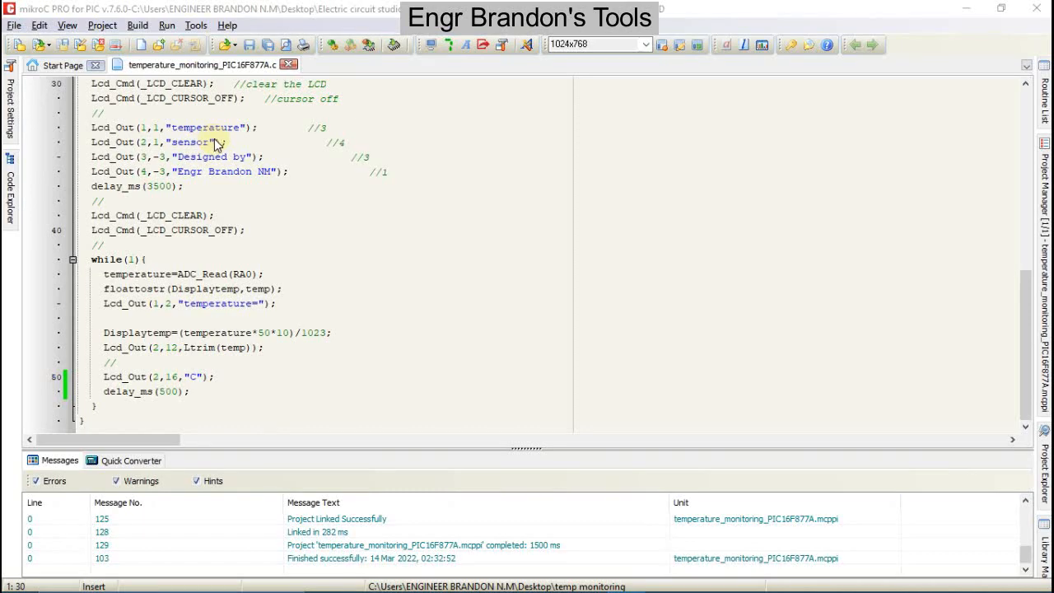
{"action": "left_click", "coordinate": [207, 392]}
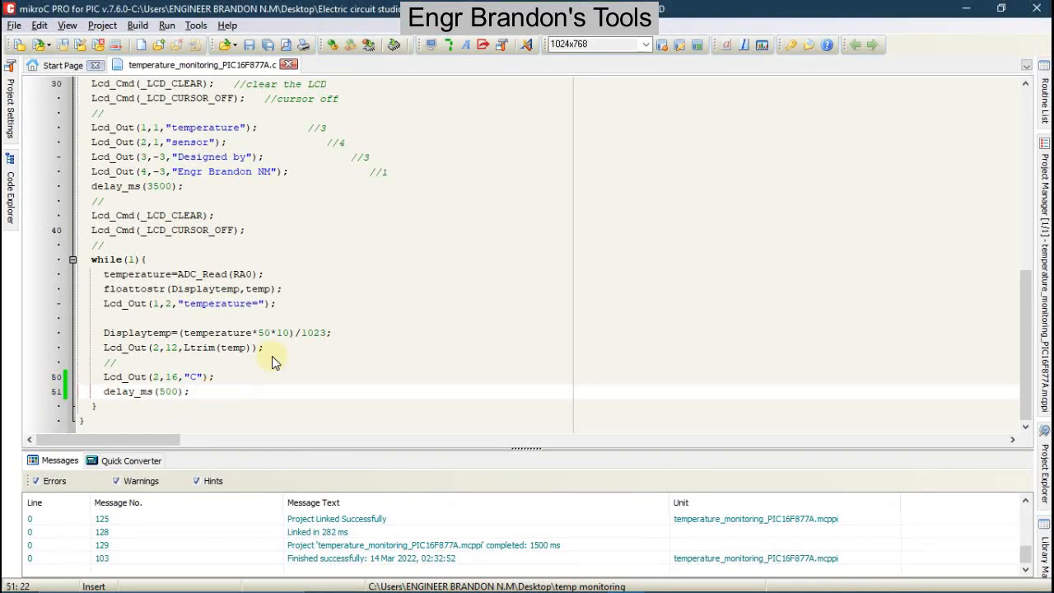
{"action": "key", "text": "Return"}
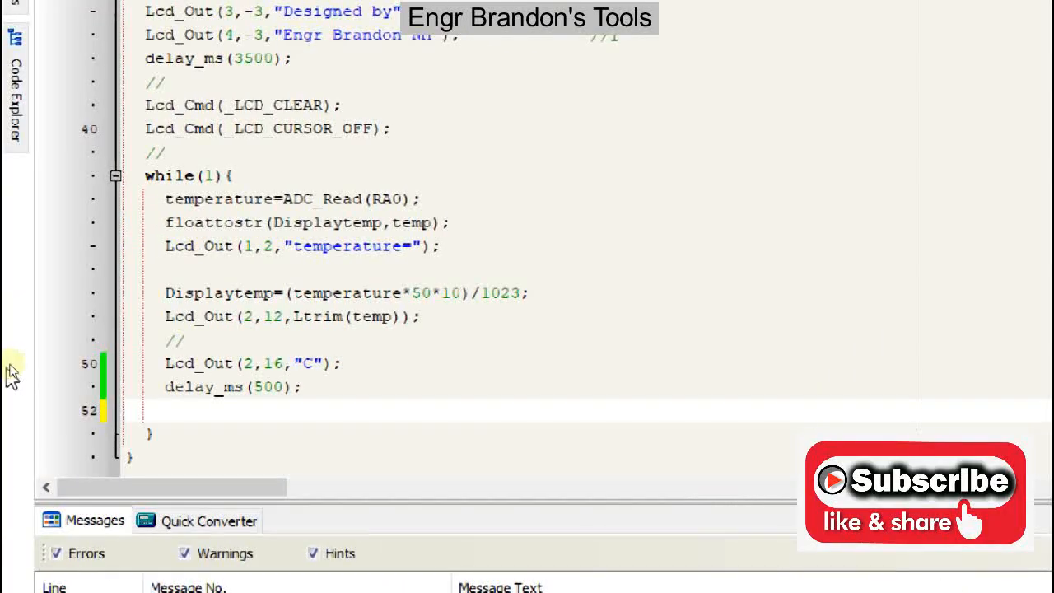
{"action": "type", "text": "if()"}
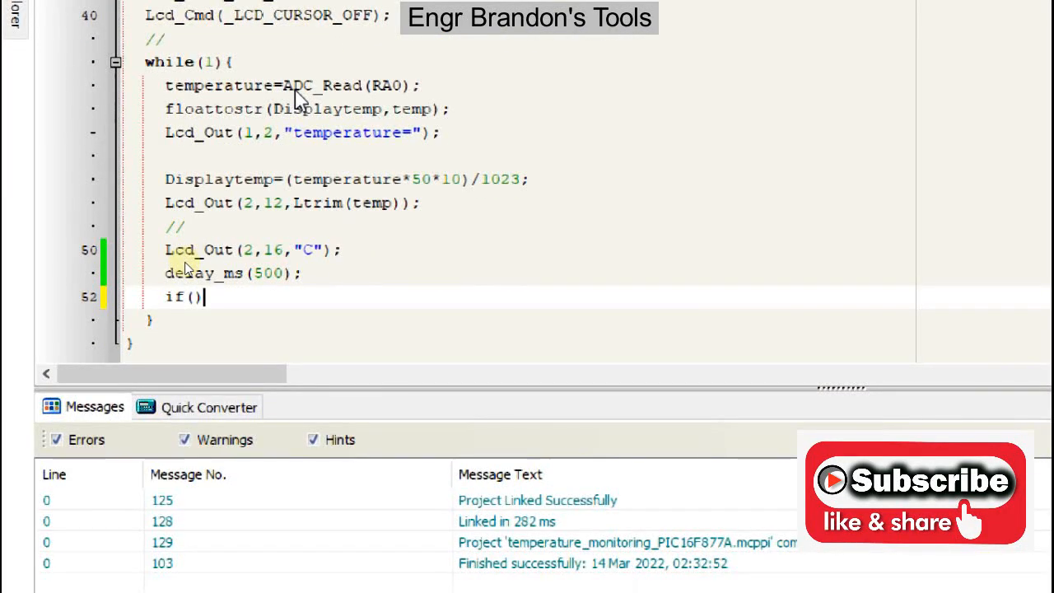
{"action": "key", "text": "Left"}
{"action": "type", "text": "D"}
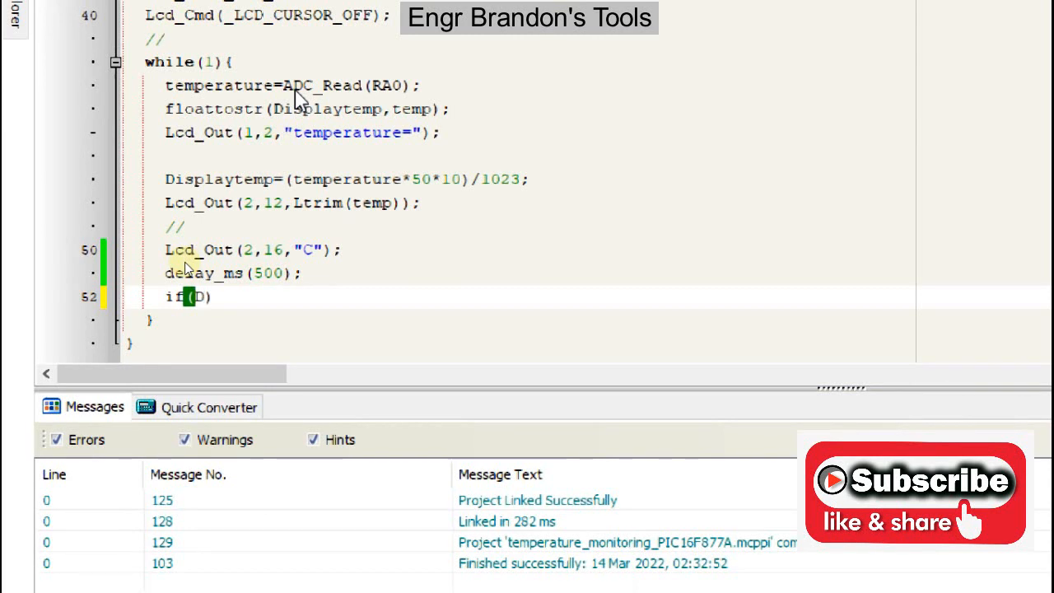
{"action": "type", "text": "isplay"}
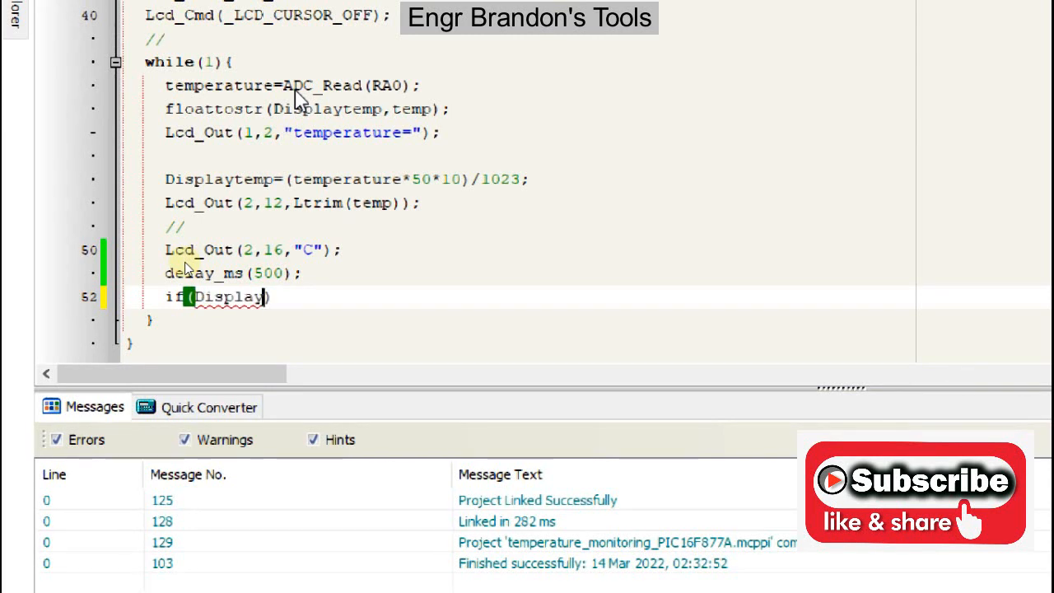
{"action": "type", "text": "temp<22){"}
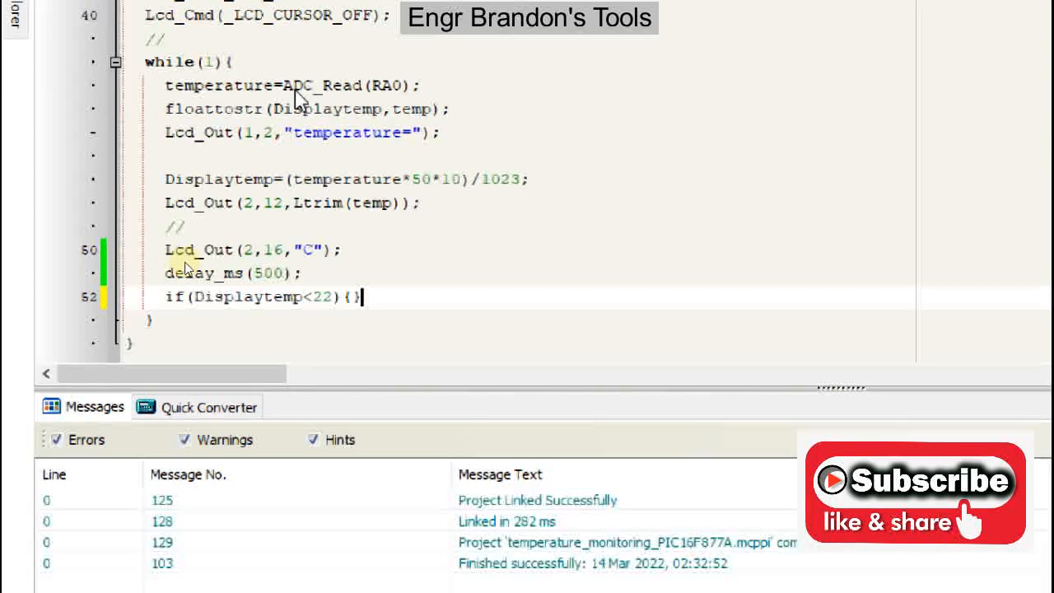
{"action": "key", "text": "Return"}
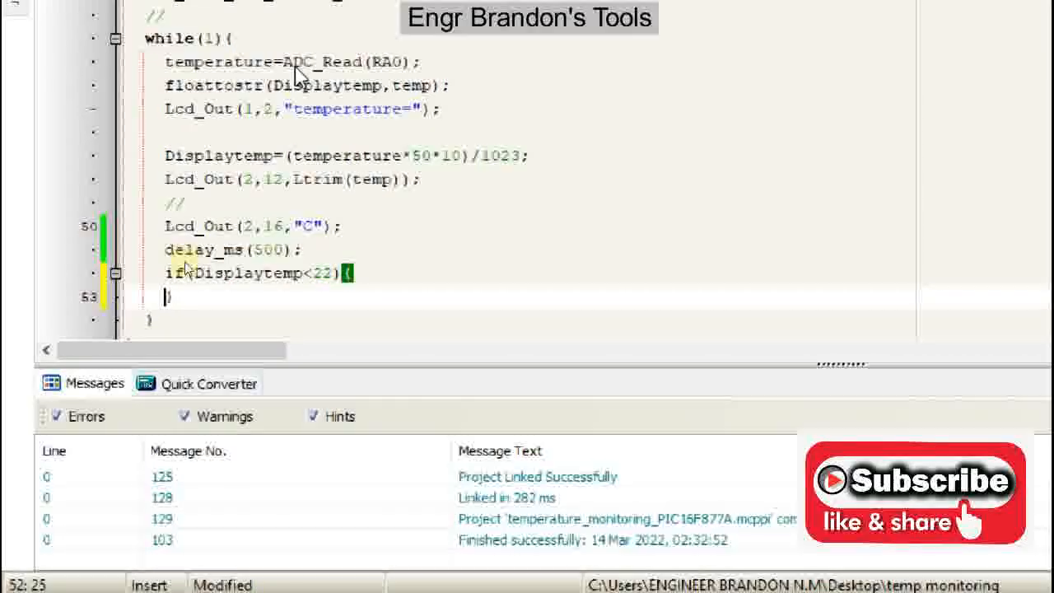
{"action": "key", "text": "Return"}
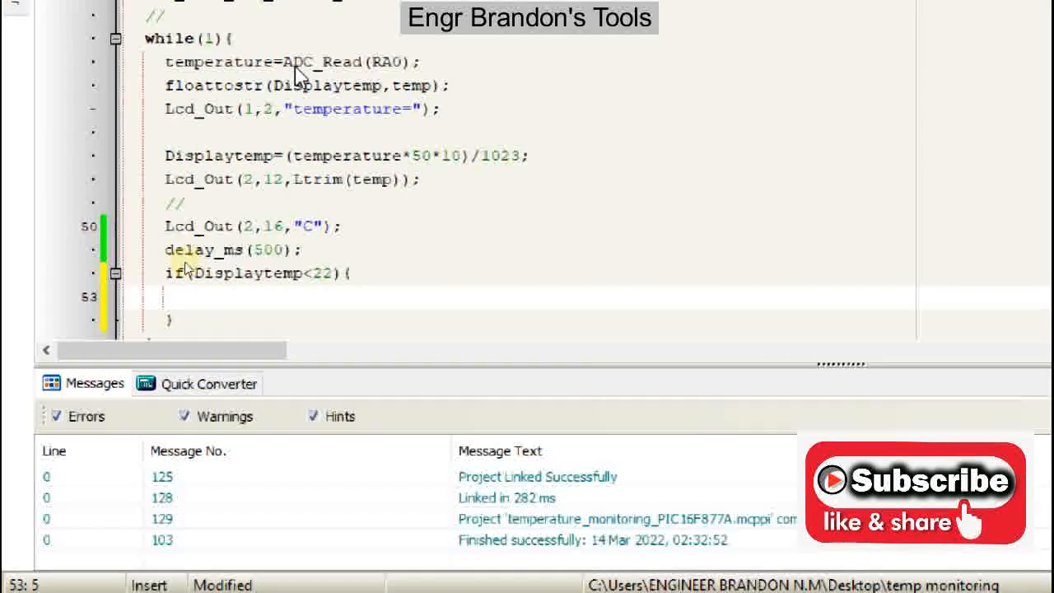
Write PORTC.F0=1; with the comment //HEATER ON inside the if(Displaytemp<22) block
{"action": "type", "text": "PO"}
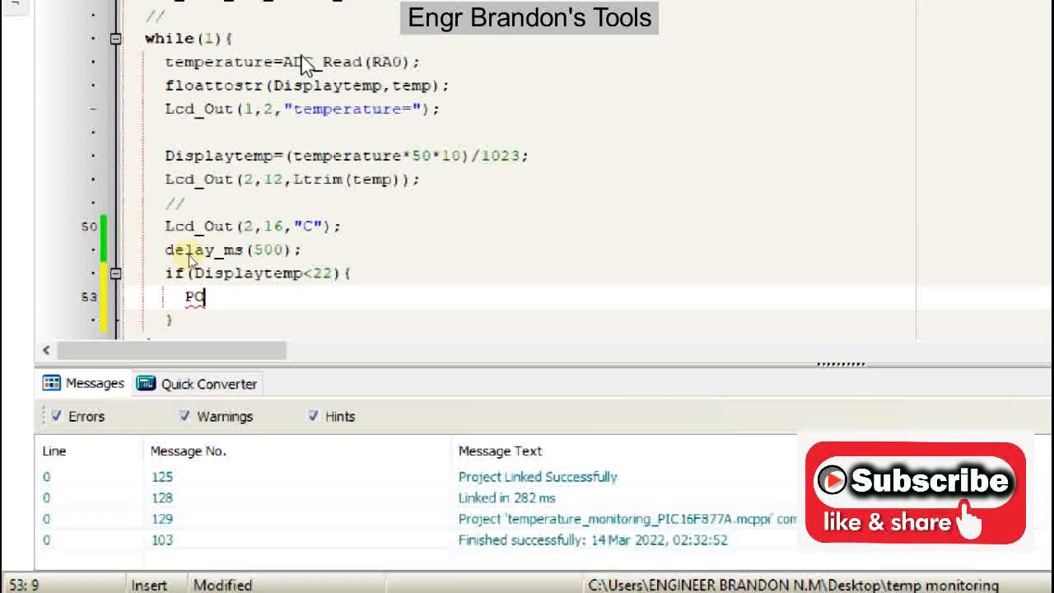
{"action": "type", "text": "RTC.F0"}
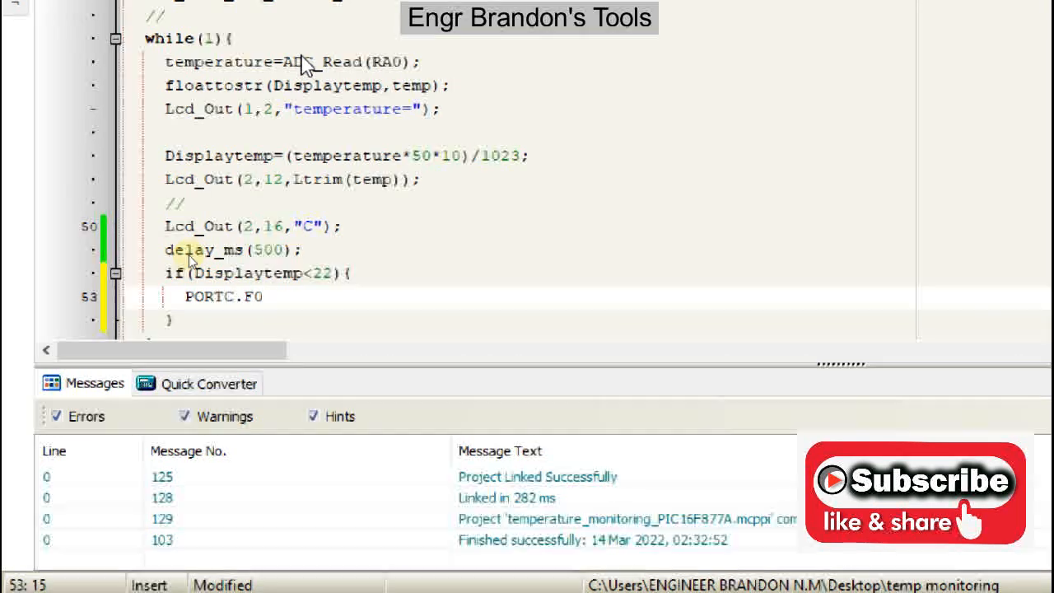
{"action": "type", "text": "=1;       //HEATER ON"}
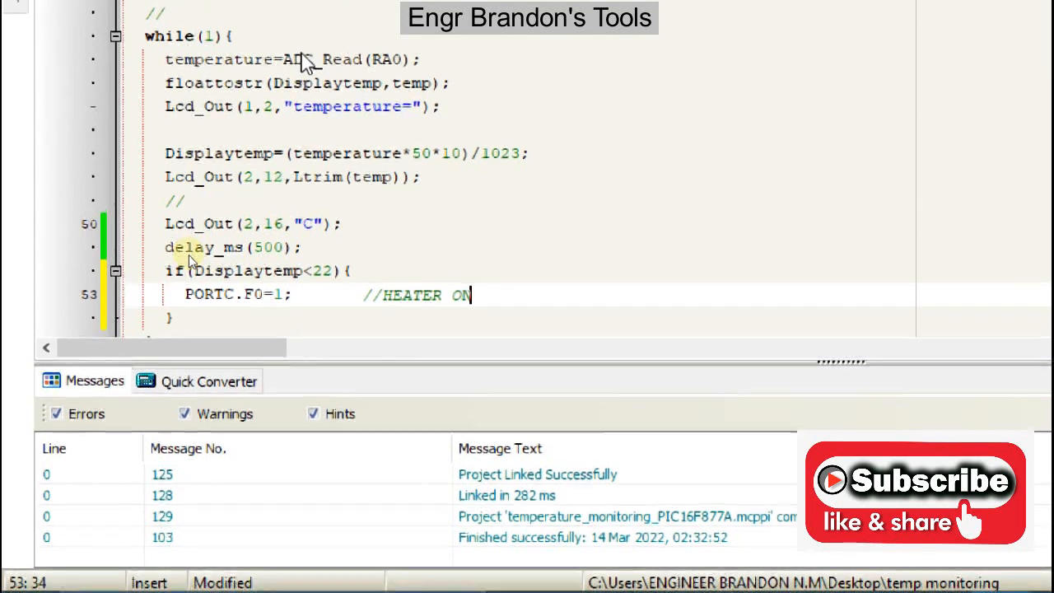
Add the line PORTC.F1=0; with the comment //FAN OFF below the heater statement
{"action": "key", "text": "Return"}
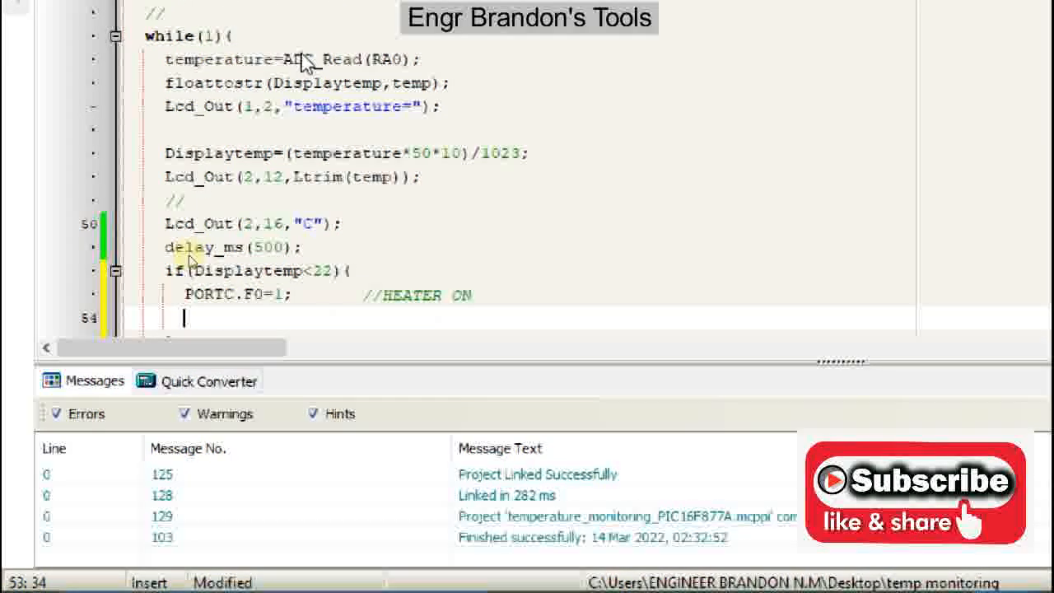
{"action": "type", "text": "PORTC.F1=0;       ..FAN OFF"}
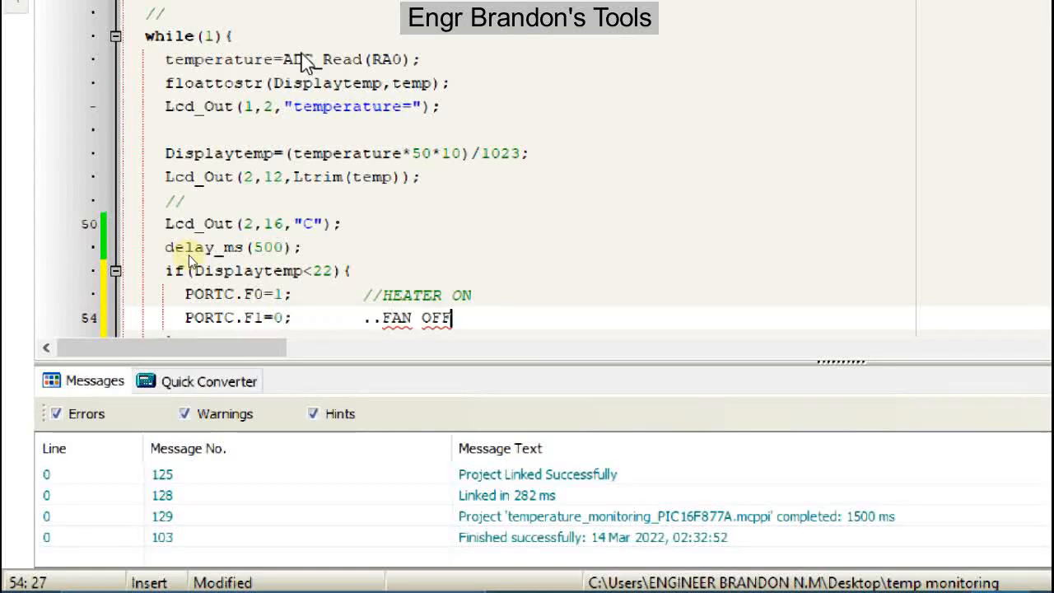
{"action": "key", "text": "Left"}
{"action": "key", "text": "Left"}
{"action": "key", "text": "Left"}
{"action": "key", "text": "Left"}
{"action": "key", "text": "Left"}
{"action": "key", "text": "Left"}
{"action": "key", "text": "Left"}
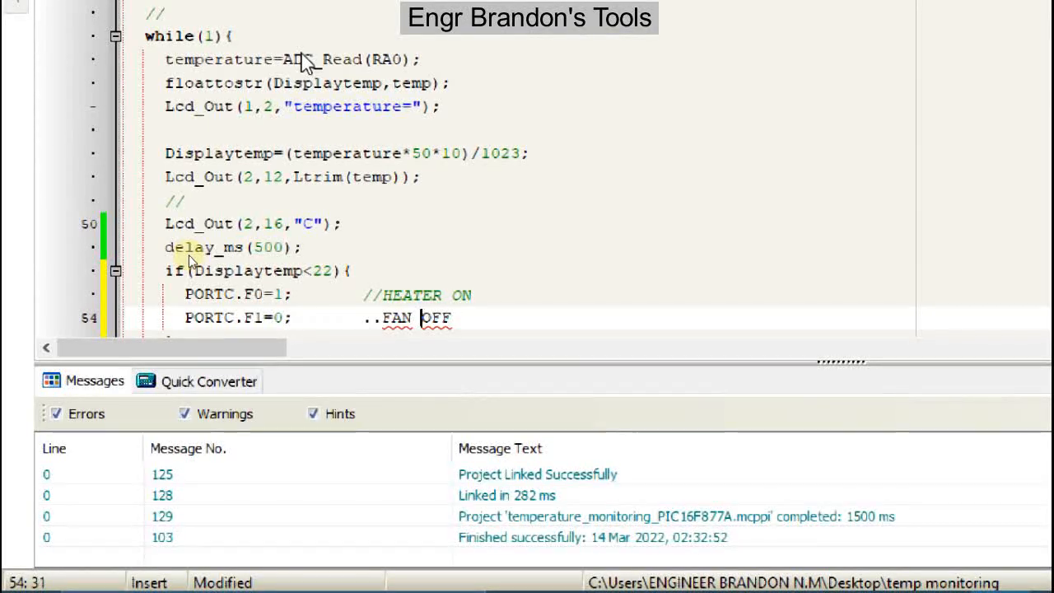
{"action": "key", "text": "BackSpace"}
{"action": "key", "text": "BackSpace"}
{"action": "type", "text": "//"}
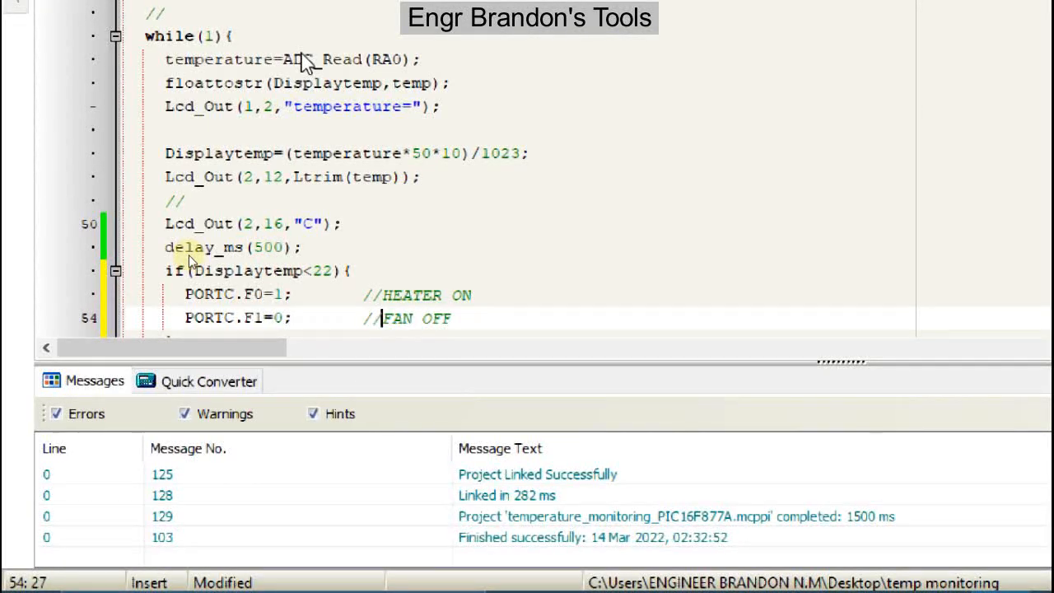
{"action": "key", "text": "End"}
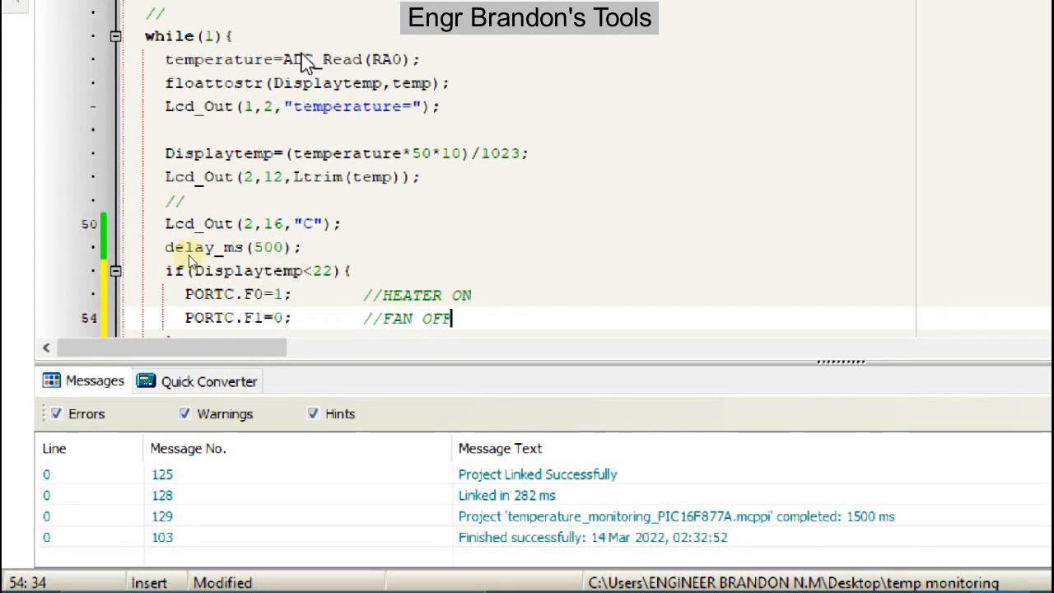
Add the line Lcd_Out(3,-3,"HEATER ON"); below the fan statement in the if block
{"action": "key", "text": "Return"}
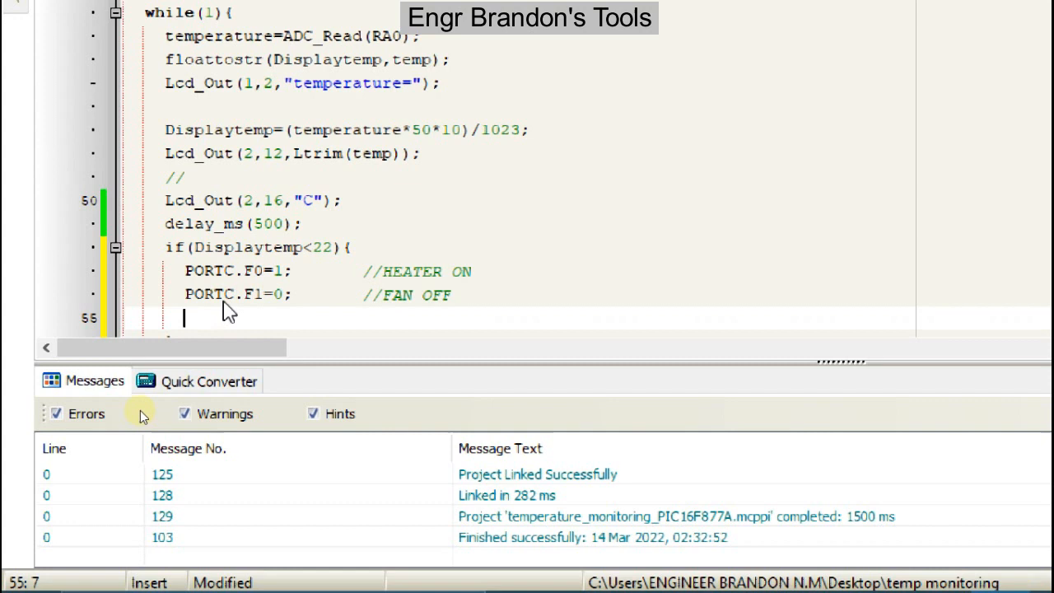
{"action": "type", "text": "Lcd_Out("}
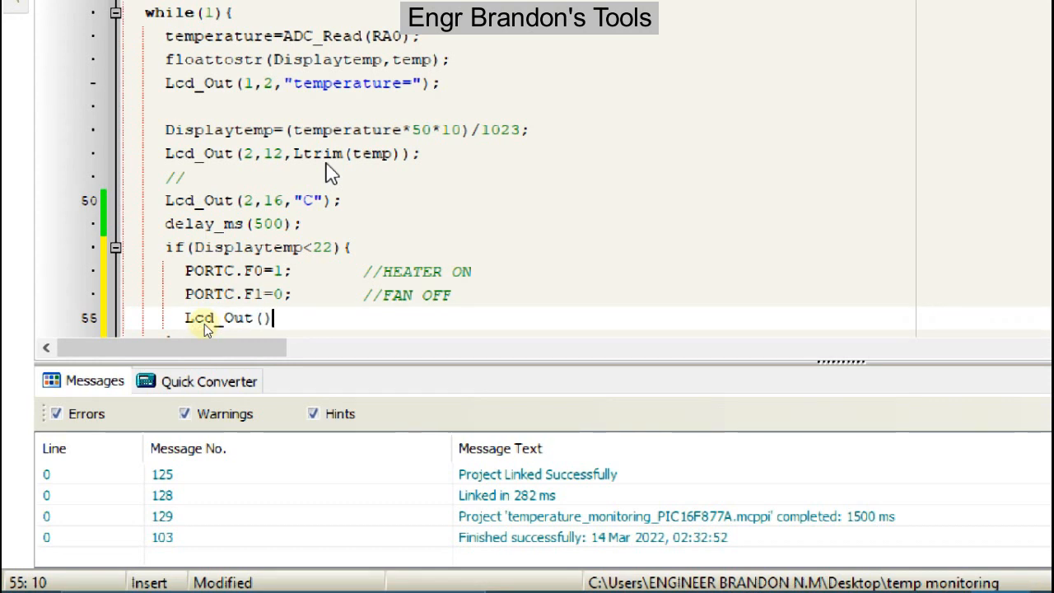
{"action": "type", "text": "3,-"}
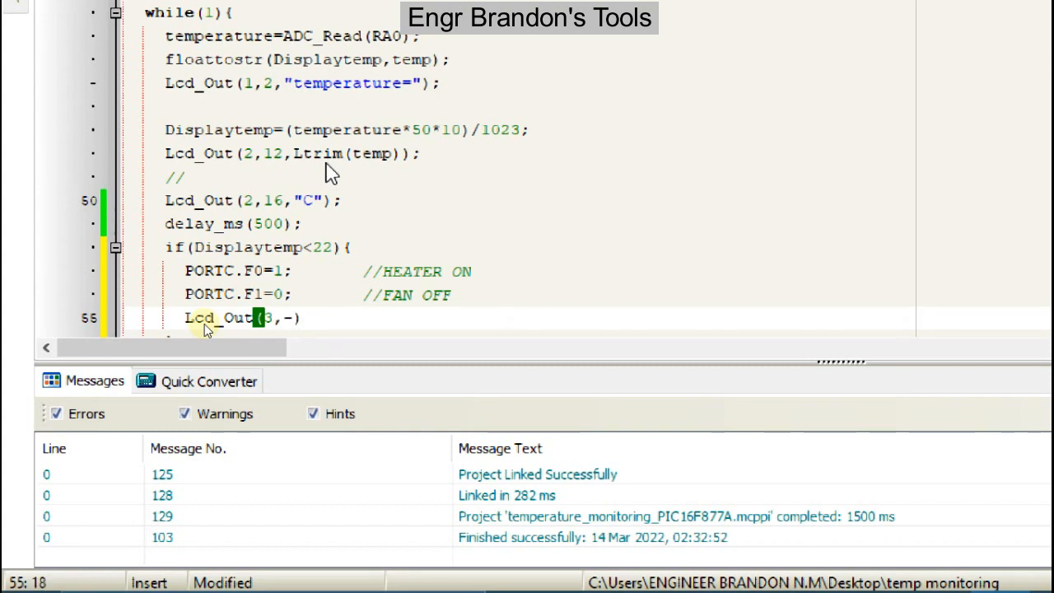
{"action": "type", "text": "3"}
{"action": "type", "text": ",\"\""}
{"action": "type", "text": "HE"}
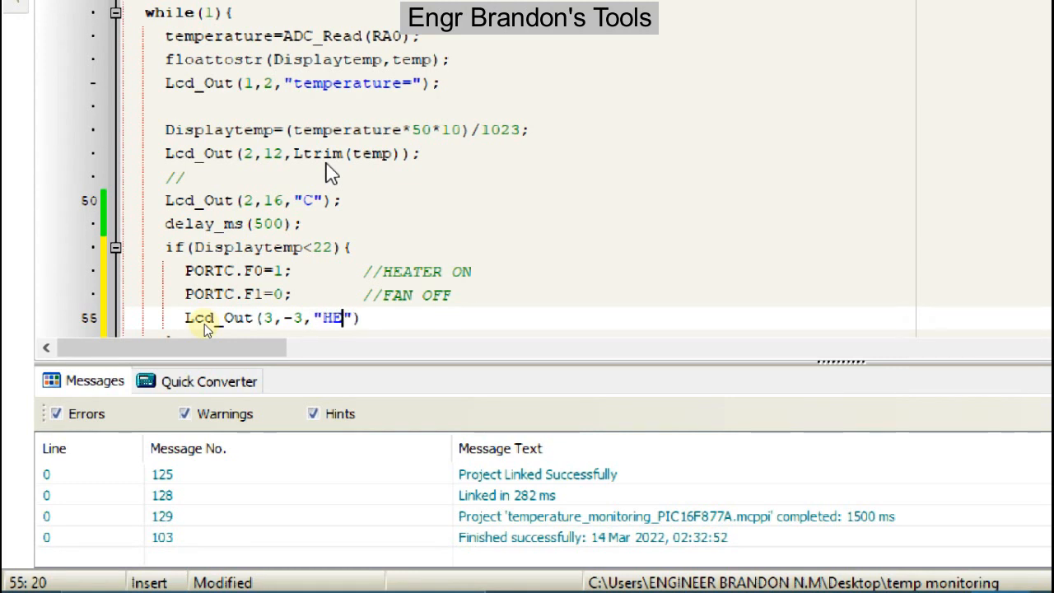
{"action": "type", "text": "ATER ON"}
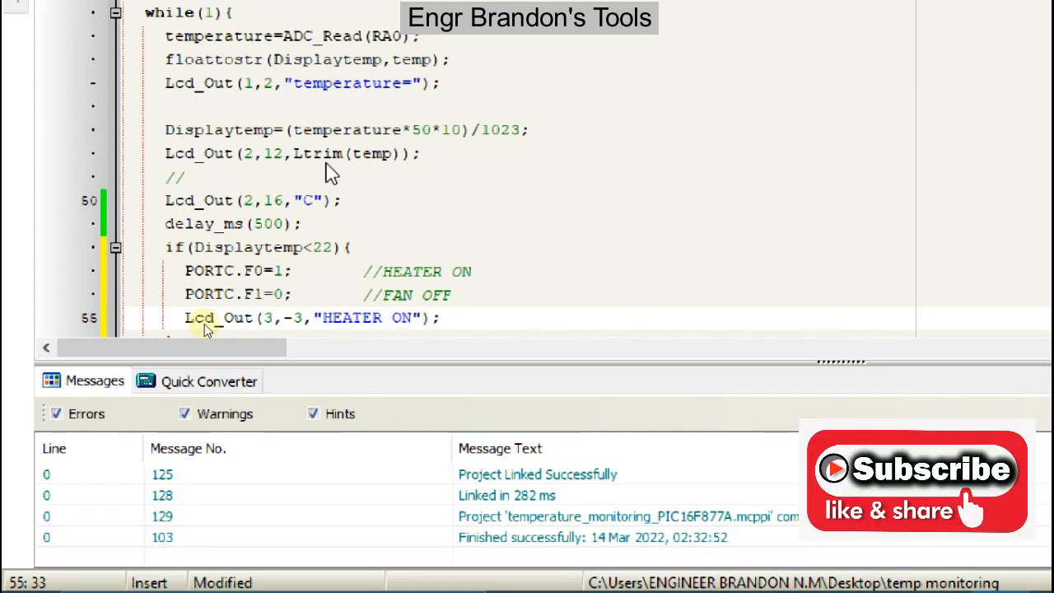
Duplicate the Lcd_Out(3,-3,"HEATER ON"); statement onto a new line directly below it in the if block
{"action": "key", "text": "shift+Left"}
{"action": "key", "text": "shift+Left"}
{"action": "key", "text": "shift+Left"}
{"action": "key", "text": "shift+Left"}
{"action": "key", "text": "shift+Left"}
{"action": "key", "text": "shift+Left"}
{"action": "key", "text": "shift+Left"}
{"action": "key", "text": "shift+Left"}
{"action": "key", "text": "shift+Left"}
{"action": "key", "text": "shift+Left"}
{"action": "key", "text": "shift+Left"}
{"action": "key", "text": "shift+Left"}
{"action": "key", "text": "shift+Left"}
{"action": "key", "text": "shift+Left"}
{"action": "key", "text": "shift+Left"}
{"action": "key", "text": "shift+Left"}
{"action": "key", "text": "shift+Left"}
{"action": "key", "text": "shift+Left"}
{"action": "key", "text": "shift+Left"}
{"action": "key", "text": "shift+Left"}
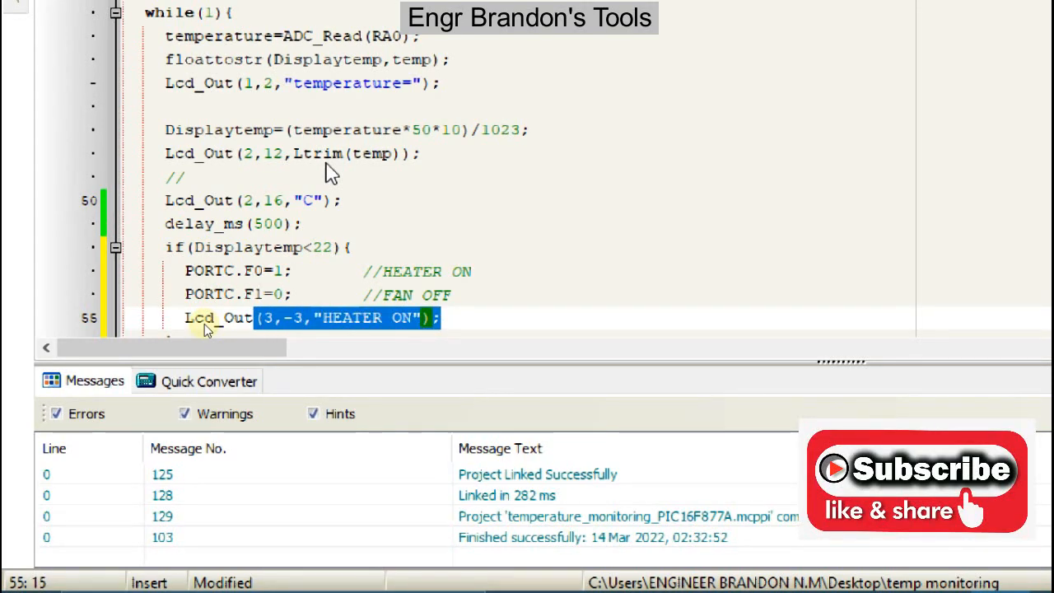
{"action": "key", "text": "shift+Left"}
{"action": "key", "text": "shift+Left"}
{"action": "key", "text": "shift+Left"}
{"action": "key", "text": "shift+Left"}
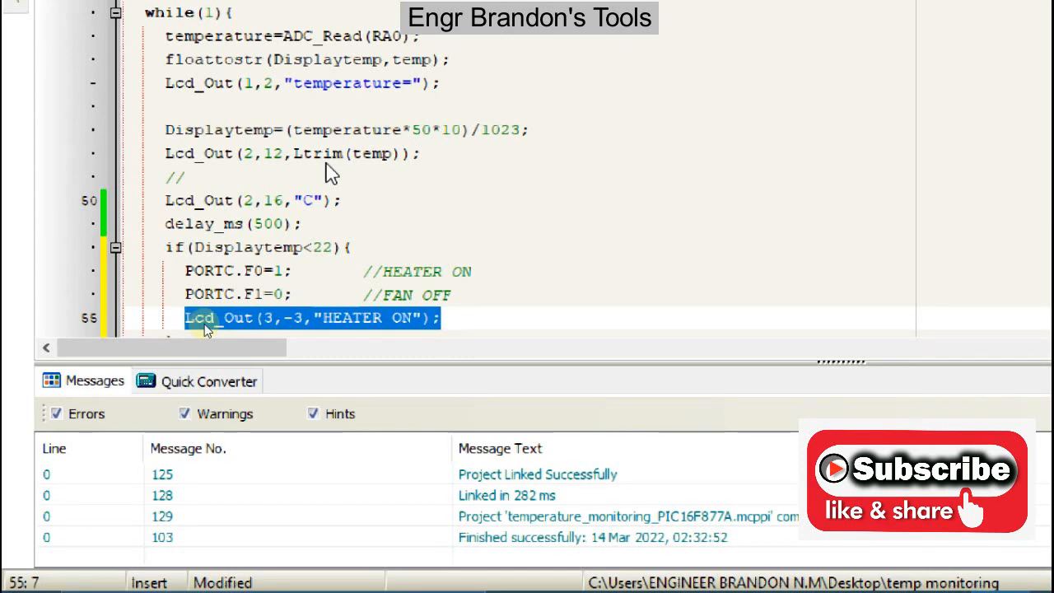
{"action": "key", "text": "Right"}
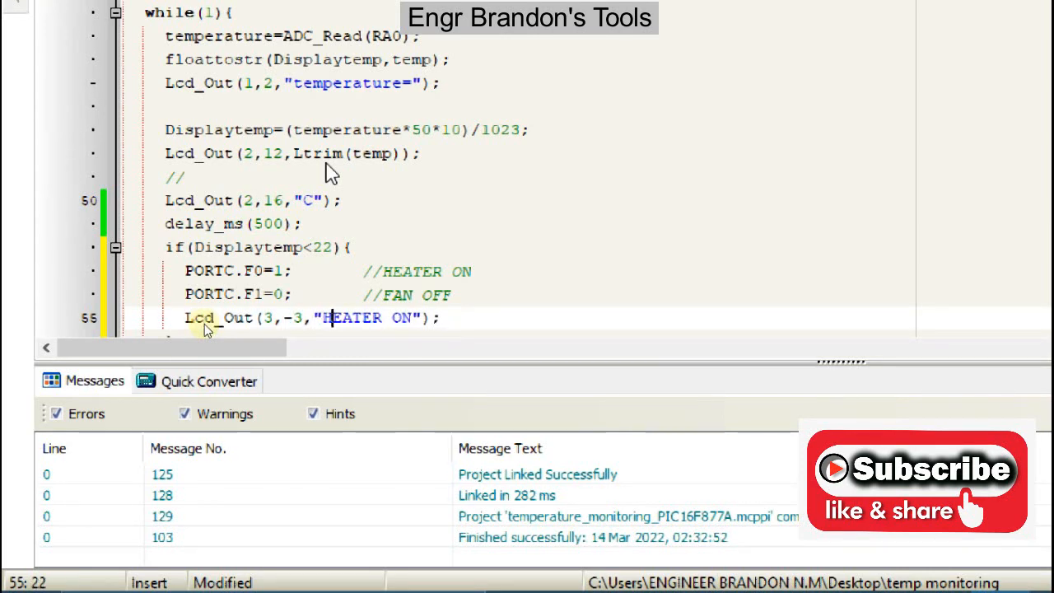
{"action": "key", "text": "Return"}
{"action": "type", "text": "Lcd_Out(3,-3,\"HEATER ON\");"}
Change the message text in the duplicated Lcd_Out line to "FAN OFF"
{"action": "key", "text": "Left"}
{"action": "key", "text": "Left"}
{"action": "key", "text": "Left"}
{"action": "key", "text": "shift+Left"}
{"action": "key", "text": "shift+Left"}
{"action": "key", "text": "shift+Left"}
{"action": "key", "text": "shift+Left"}
{"action": "key", "text": "shift+Left"}
{"action": "key", "text": "shift+Left"}
{"action": "key", "text": "shift+Left"}
{"action": "key", "text": "shift+Left"}
{"action": "key", "text": "shift+Left"}
{"action": "type", "text": "FAN "}
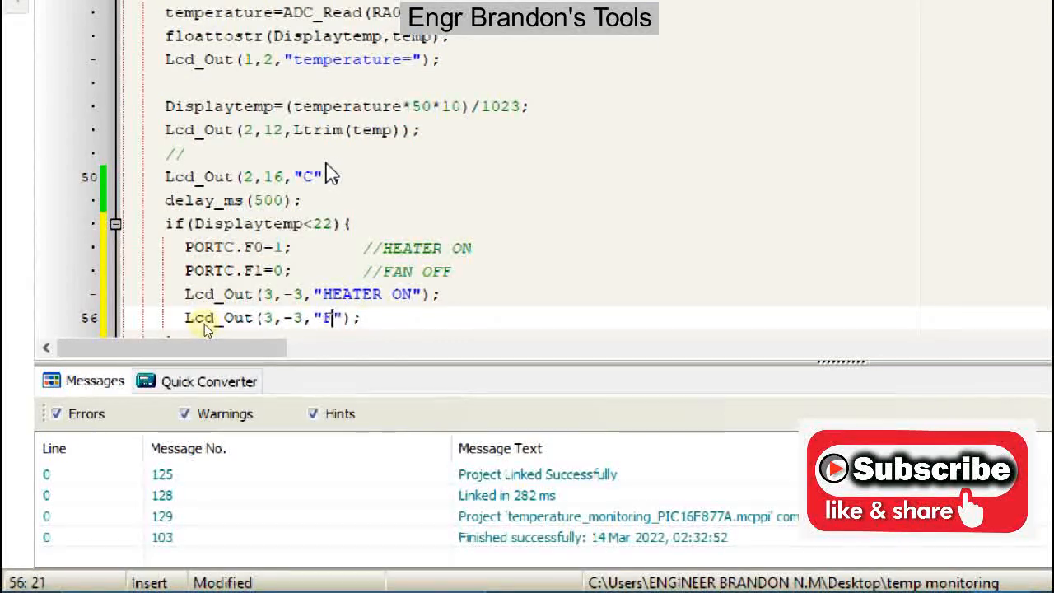
{"action": "type", "text": "OFF"}
{"action": "key", "text": "Right"}
{"action": "key", "text": "Right"}
{"action": "key", "text": "Right"}
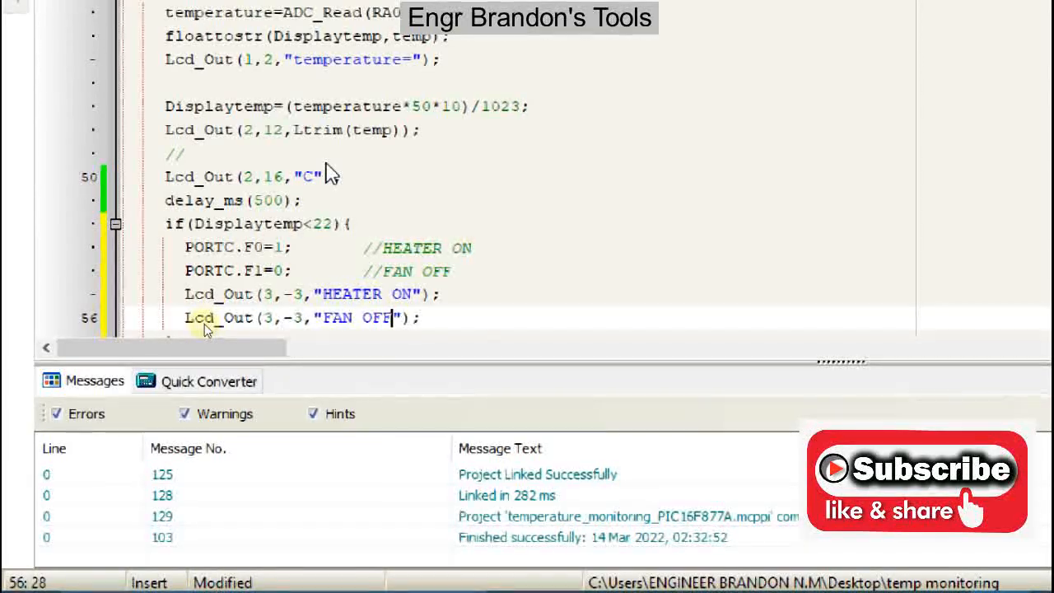
Copy the whole if(Displaytemp<22) block and paste it twice below the original inside the while loop
{"action": "scroll", "coordinate": [329, 239], "scroll_direction": "down", "scroll_amount": 1}
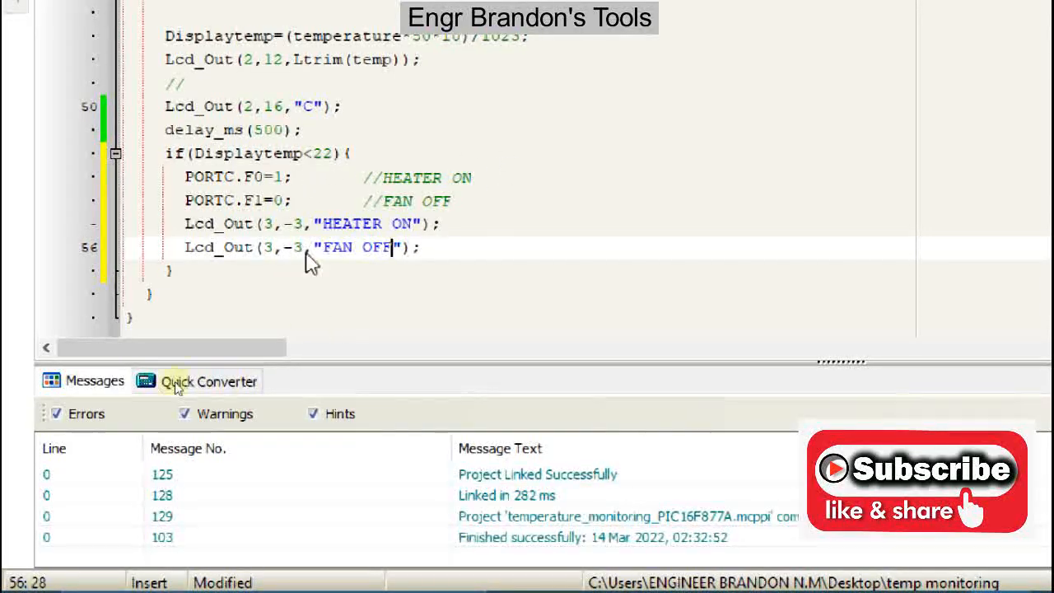
{"action": "left_click_drag", "start_coordinate": [188, 284], "coordinate": [125, 161]}
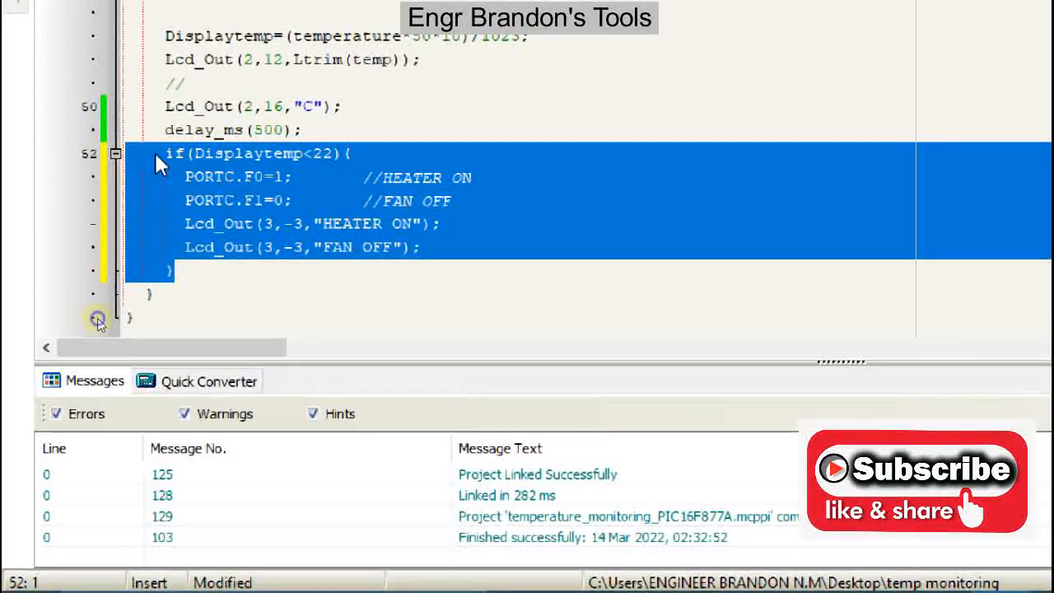
{"action": "right_click", "coordinate": [155, 161]}
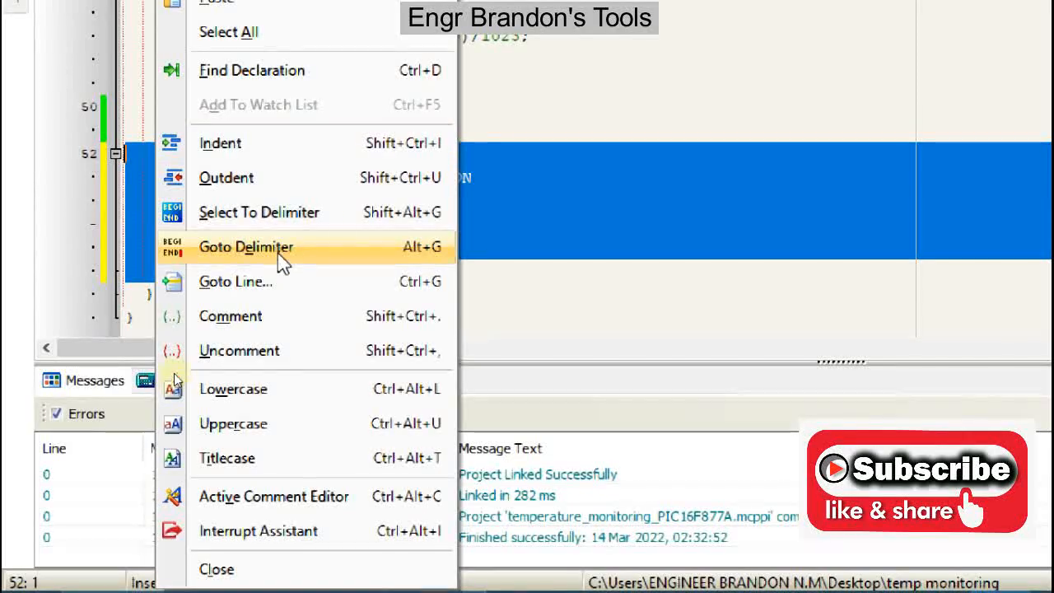
{"action": "left_click", "coordinate": [247, 41]}
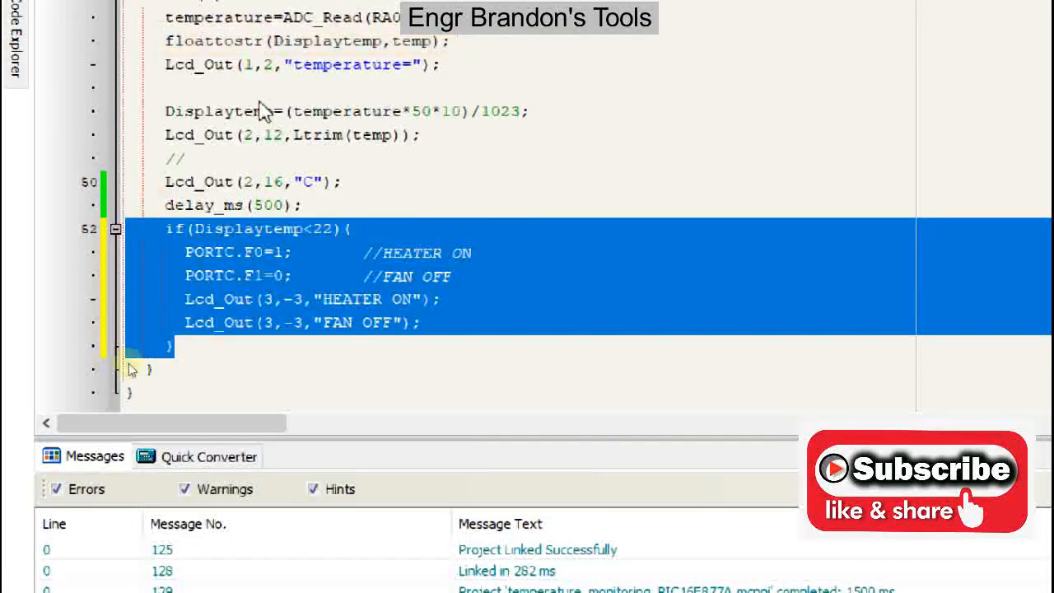
{"action": "left_click", "coordinate": [185, 350]}
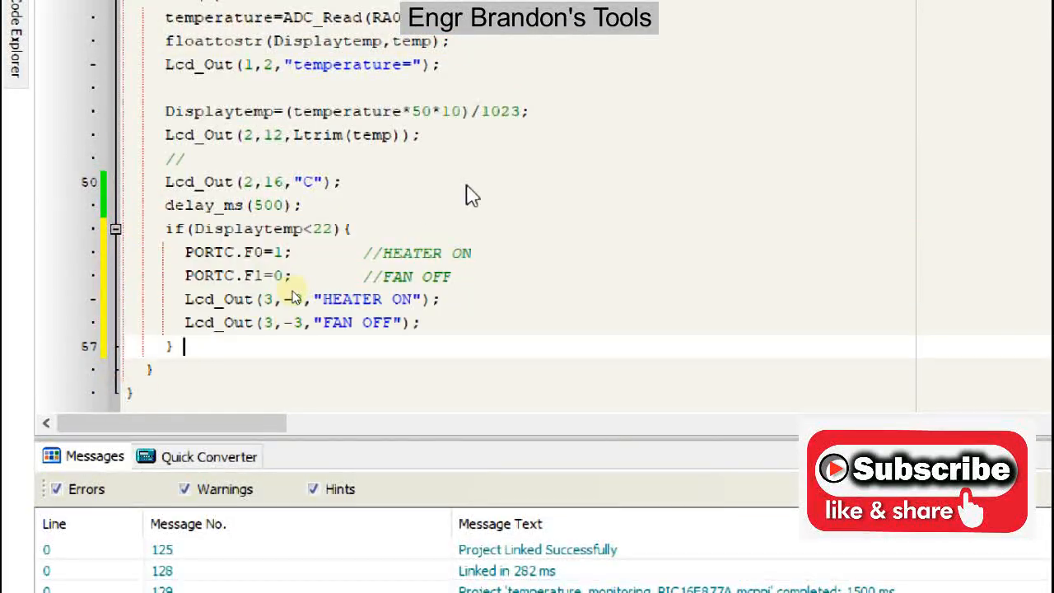
{"action": "key", "text": "Return"}
{"action": "key", "text": "BackSpace"}
{"action": "key", "text": "BackSpace"}
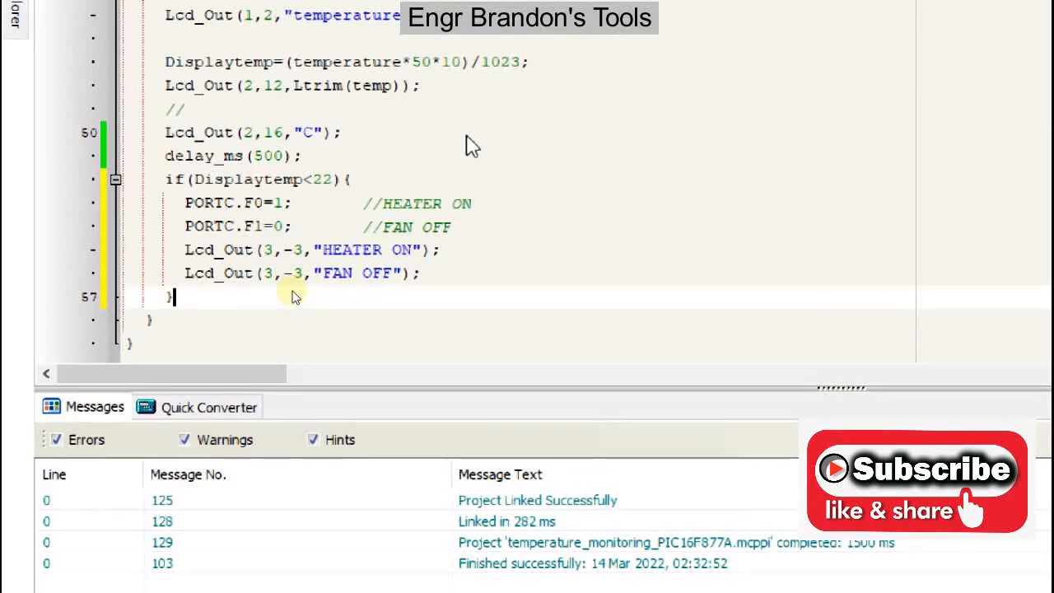
{"action": "key", "text": "Return"}
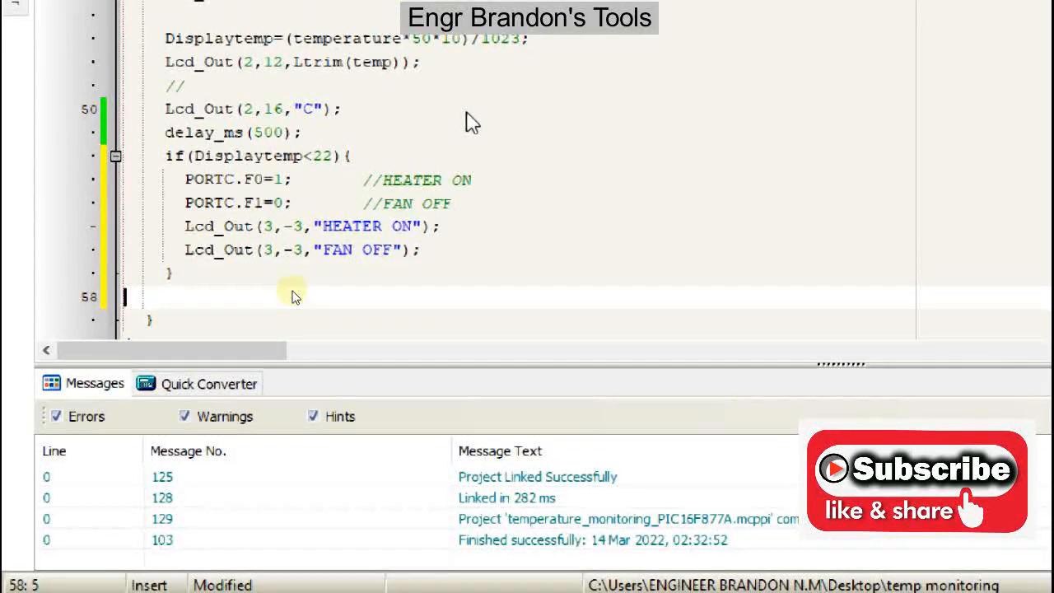
{"action": "key", "text": "ctrl+v"}
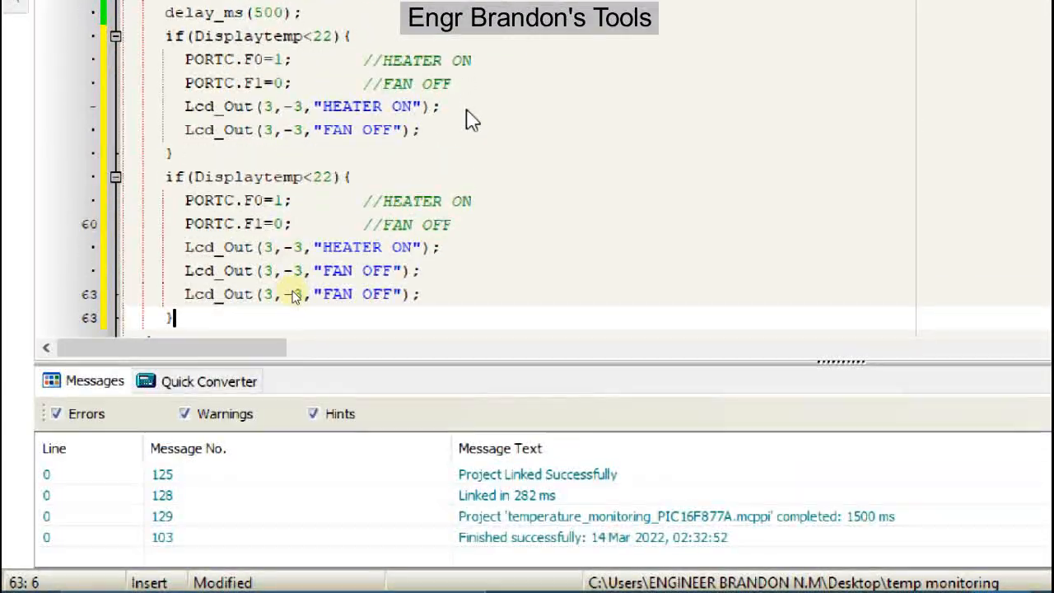
{"action": "key", "text": "Return"}
{"action": "key", "text": "ctrl+v"}
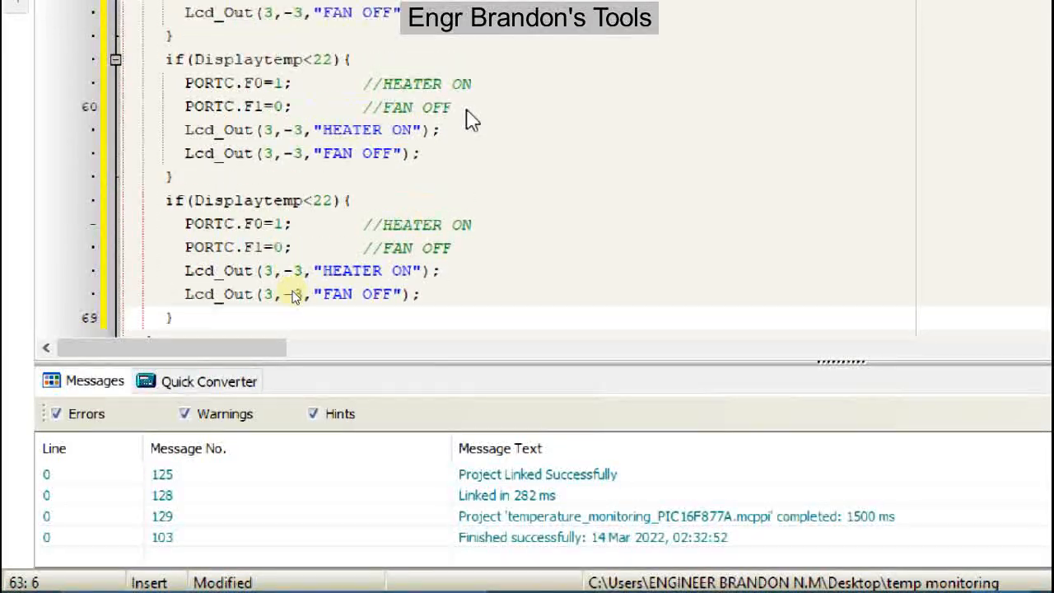
Change the second if block's condition to Displaytemp>22 && Displaytemp<25
{"action": "scroll", "coordinate": [292, 295], "scroll_direction": "up", "scroll_amount": 1}
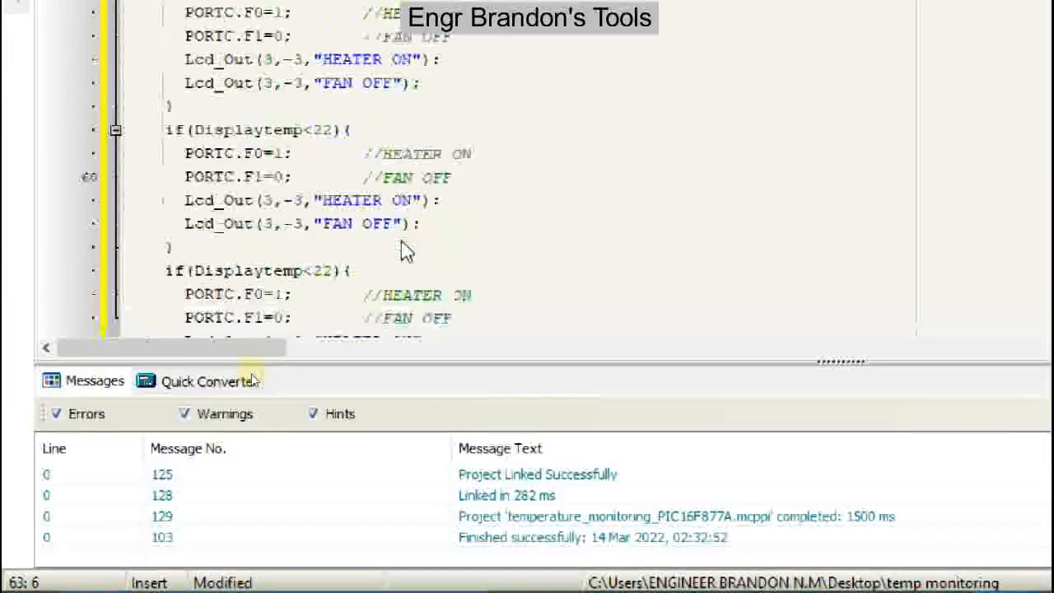
{"action": "left_click", "coordinate": [322, 132]}
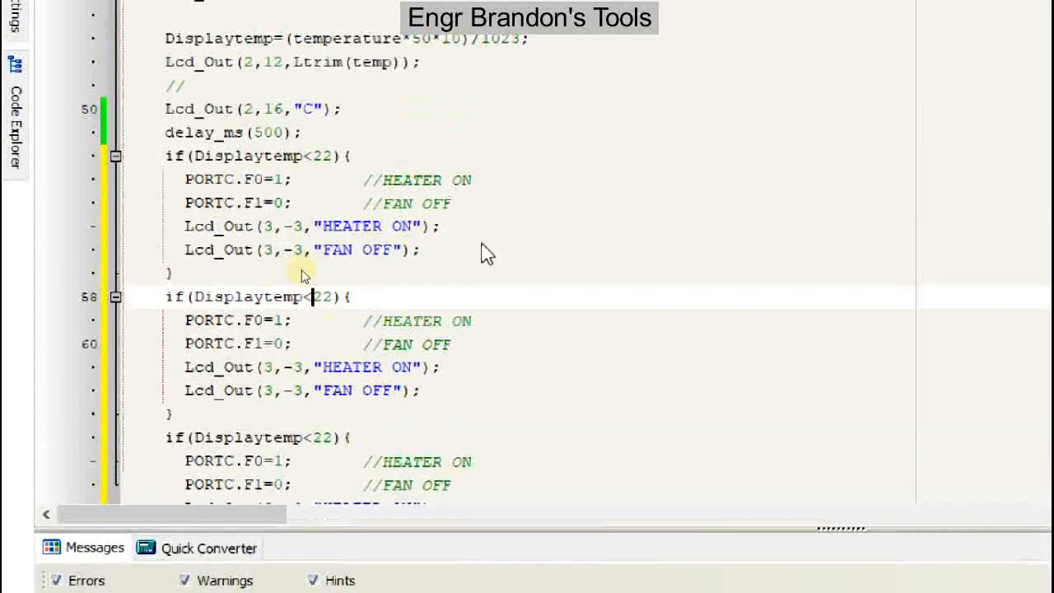
{"action": "key", "text": "BackSpace"}
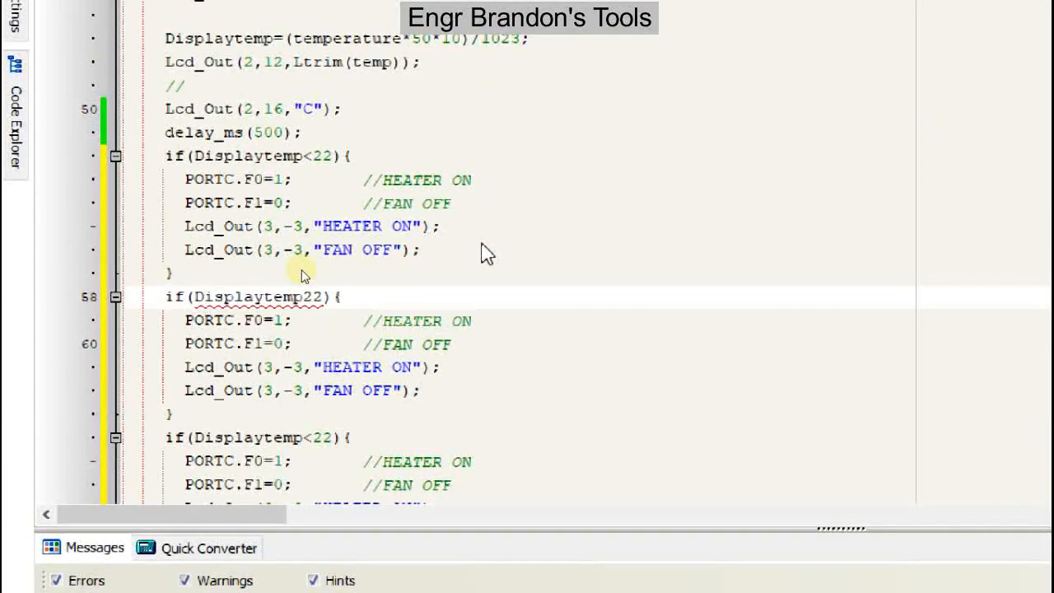
{"action": "type", "text": ">"}
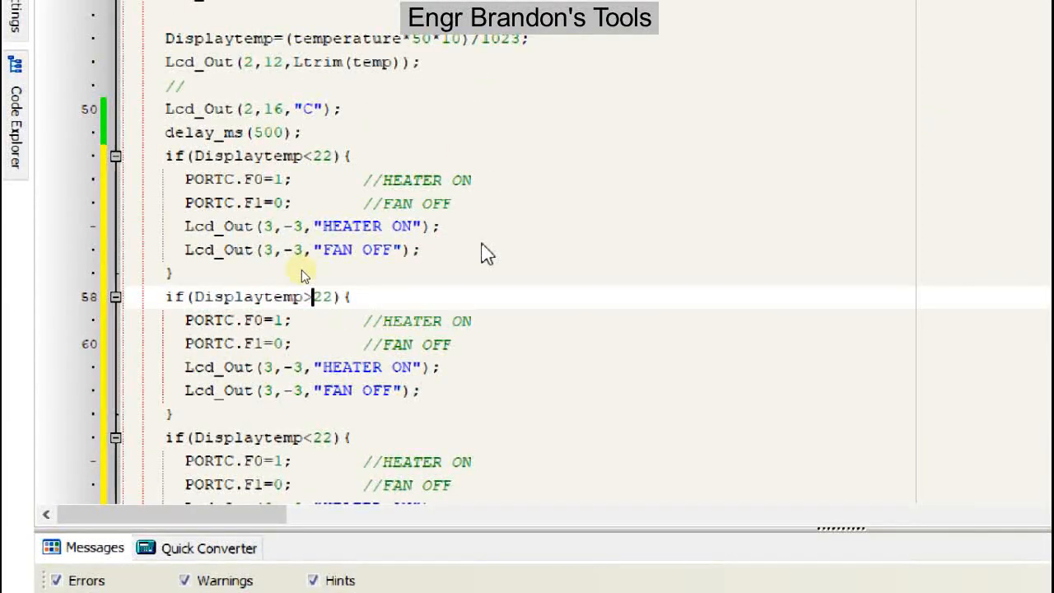
{"action": "key", "text": "Right"}
{"action": "key", "text": "Right"}
{"action": "type", "text": "&& Dis"}
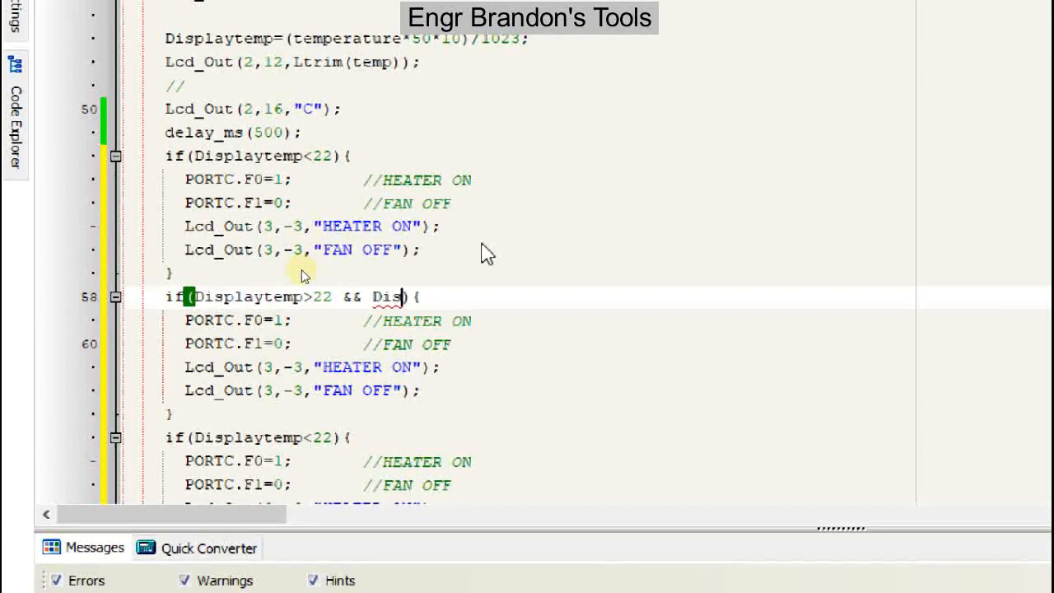
{"action": "type", "text": "playtemp<2"}
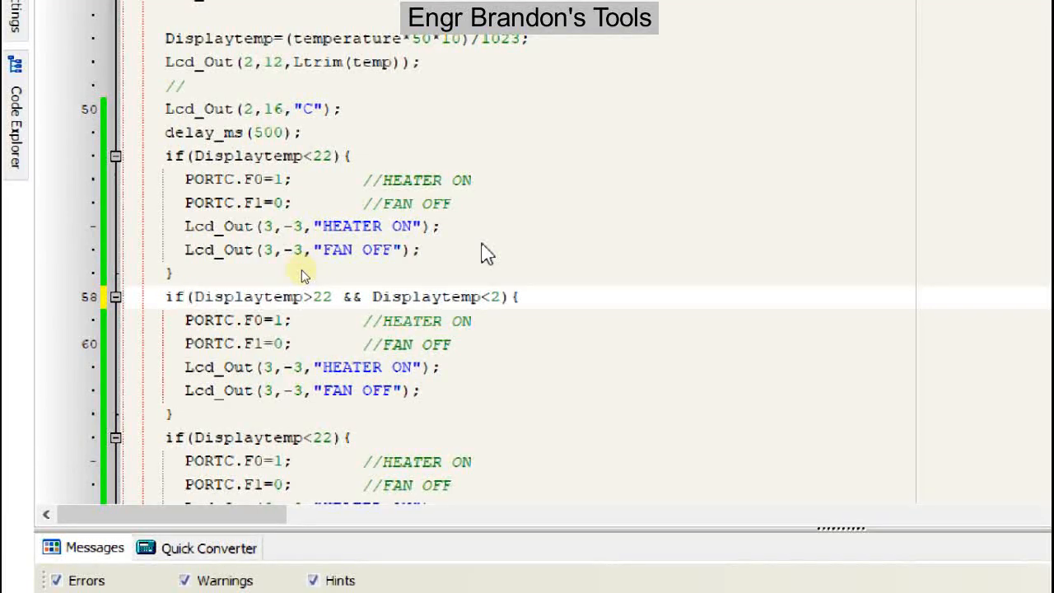
{"action": "type", "text": "5"}
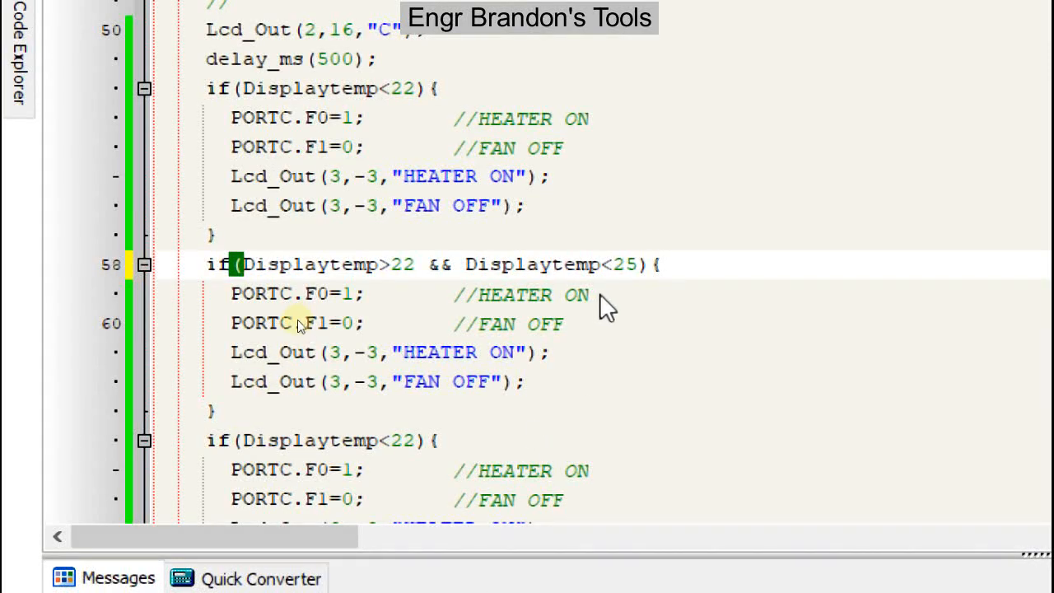
Set PORTC.F0=0; in the second if block and change its comment to //HEATER OFF
{"action": "left_click", "coordinate": [350, 294]}
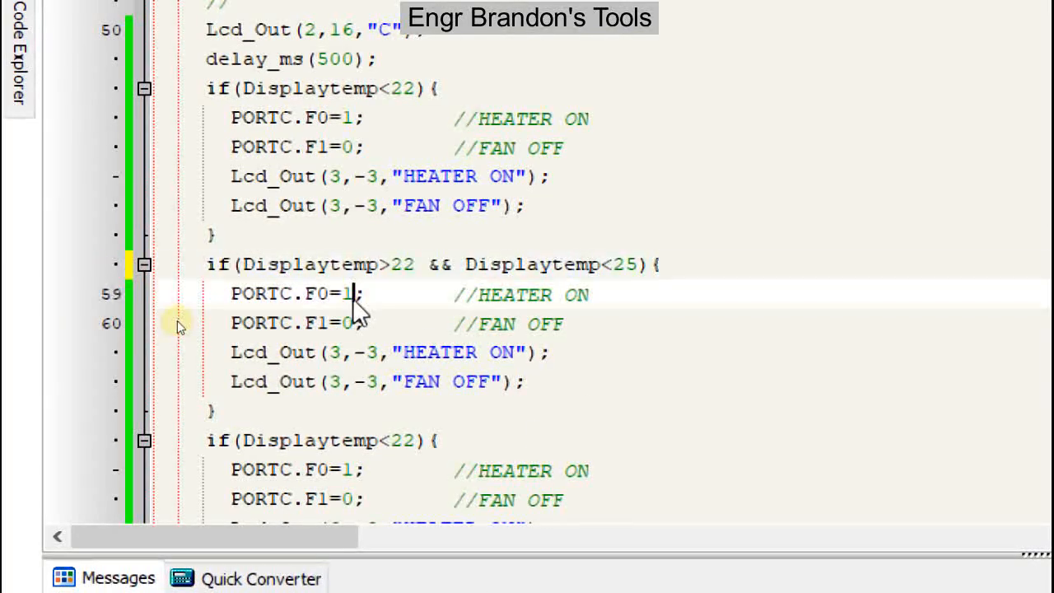
{"action": "key", "text": "BackSpace"}
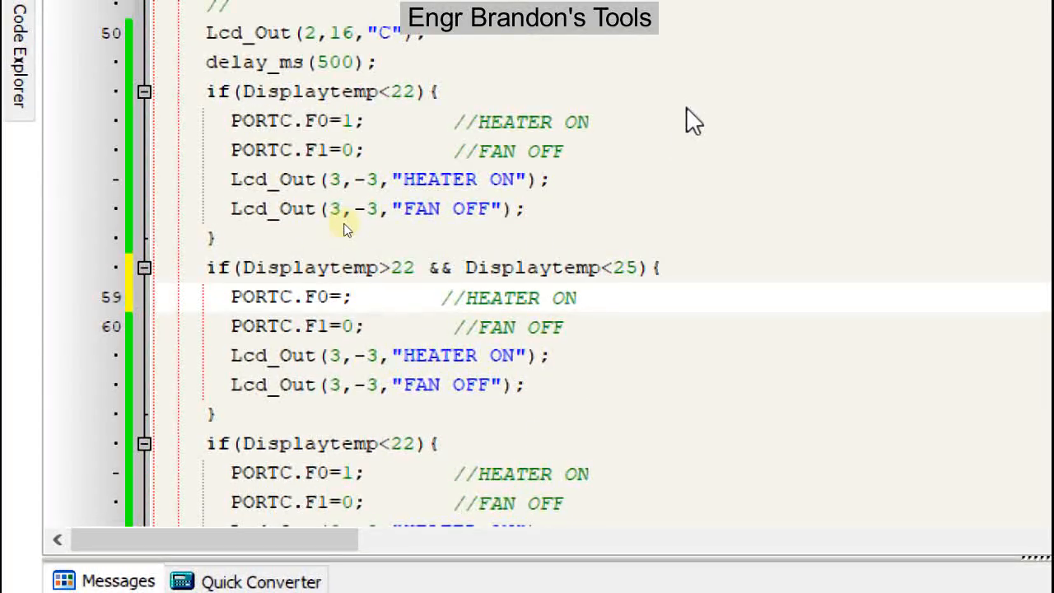
{"action": "type", "text": "0"}
{"action": "left_click", "coordinate": [600, 298]}
{"action": "key", "text": "BackSpace"}
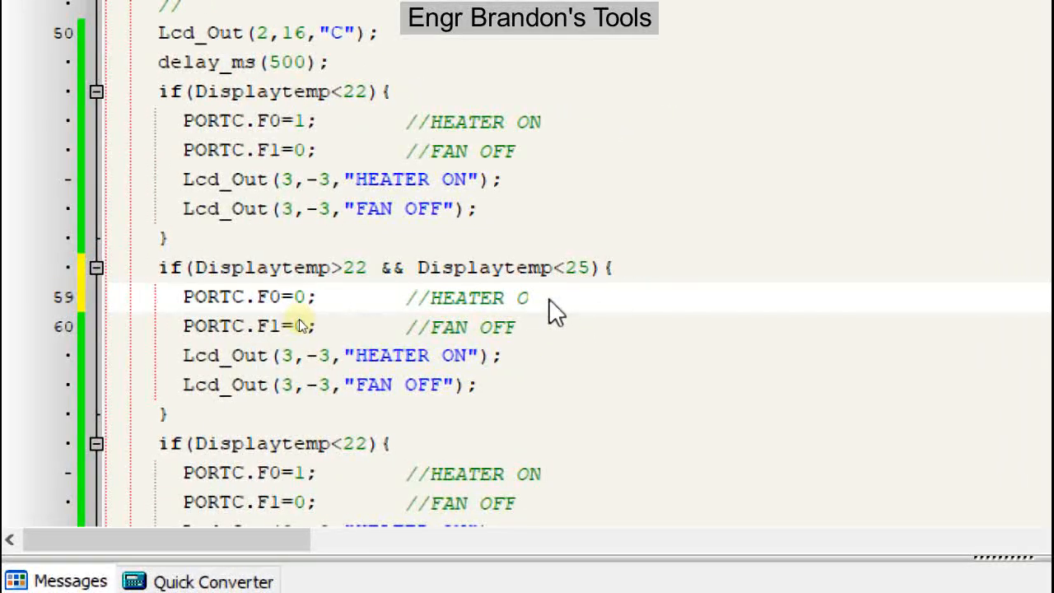
{"action": "type", "text": "FF"}
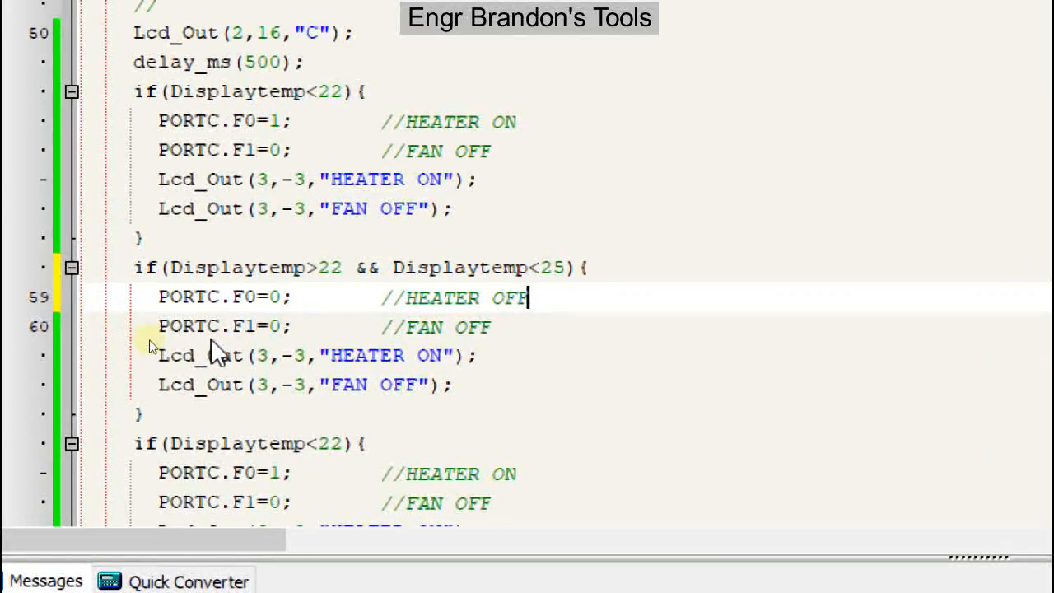
Change the heater message in the second if block's Lcd_Out line to "HEATER OFF"
{"action": "left_click", "coordinate": [442, 362]}
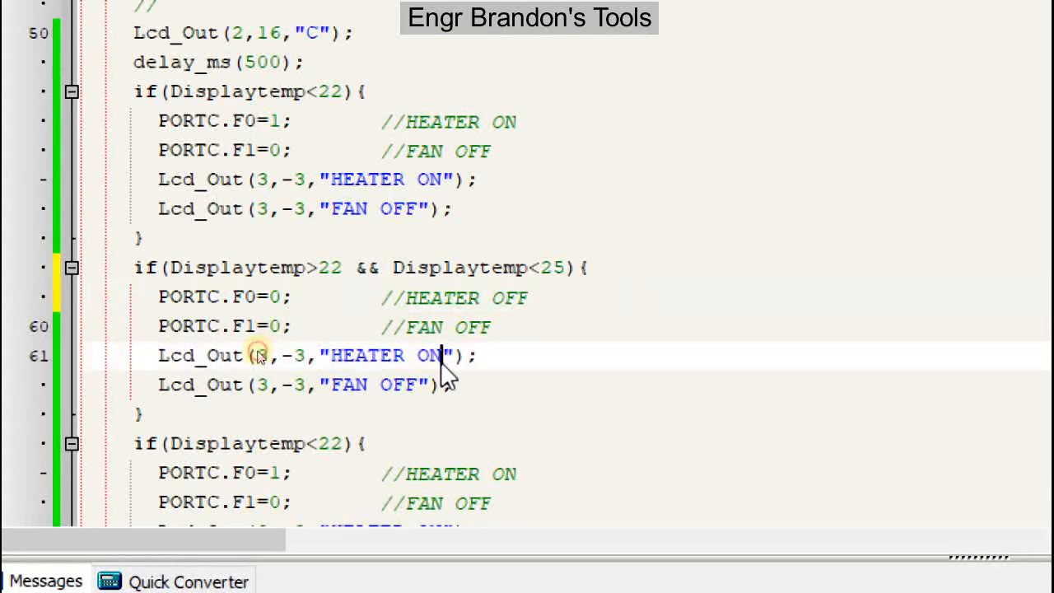
{"action": "key", "text": "BackSpace"}
{"action": "type", "text": "FF"}
Change the third if block's condition to Displaytemp>25
{"action": "scroll", "coordinate": [202, 414], "scroll_direction": "down", "scroll_amount": 2}
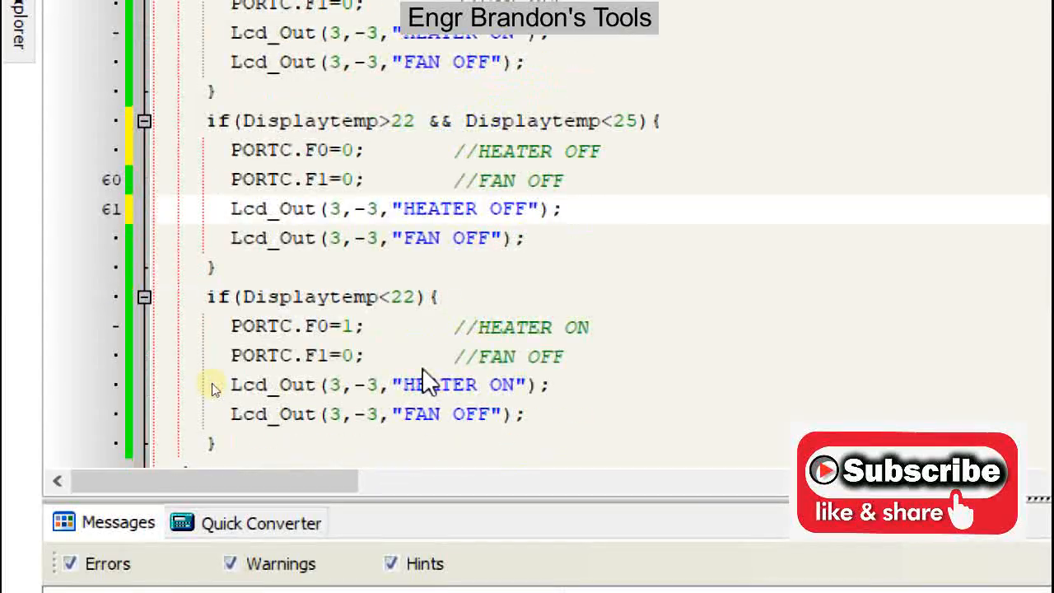
{"action": "left_click", "coordinate": [416, 238]}
{"action": "key", "text": "BackSpace"}
{"action": "key", "text": "BackSpace"}
{"action": "key", "text": "BackSpace"}
{"action": "type", "text": ">25"}
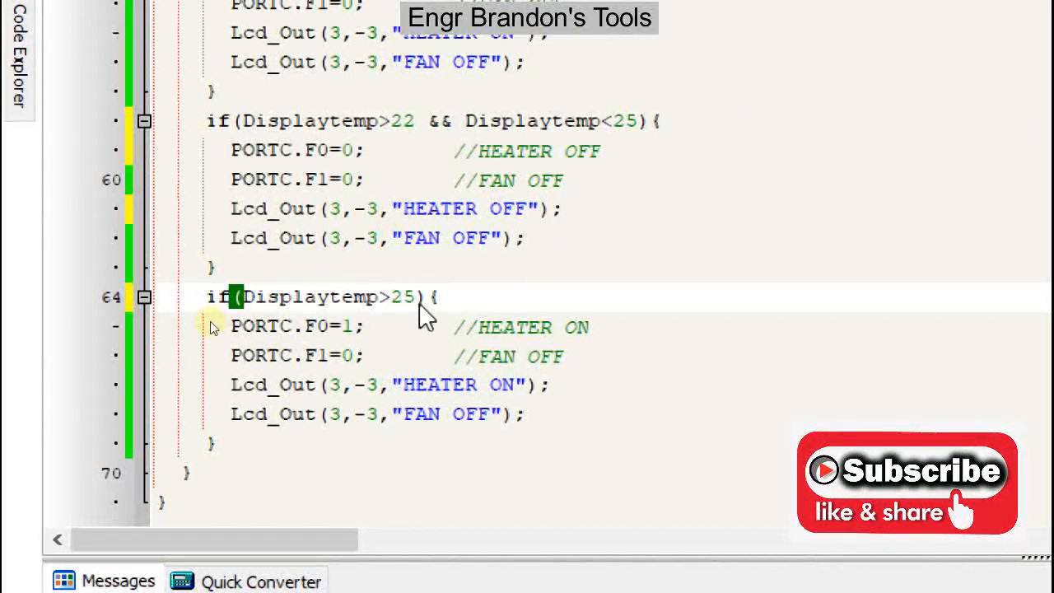
Set PORTC.F0=0; in the if(Displaytemp>25) block and change its comment to //HEATER OFF
{"action": "left_click", "coordinate": [356, 328]}
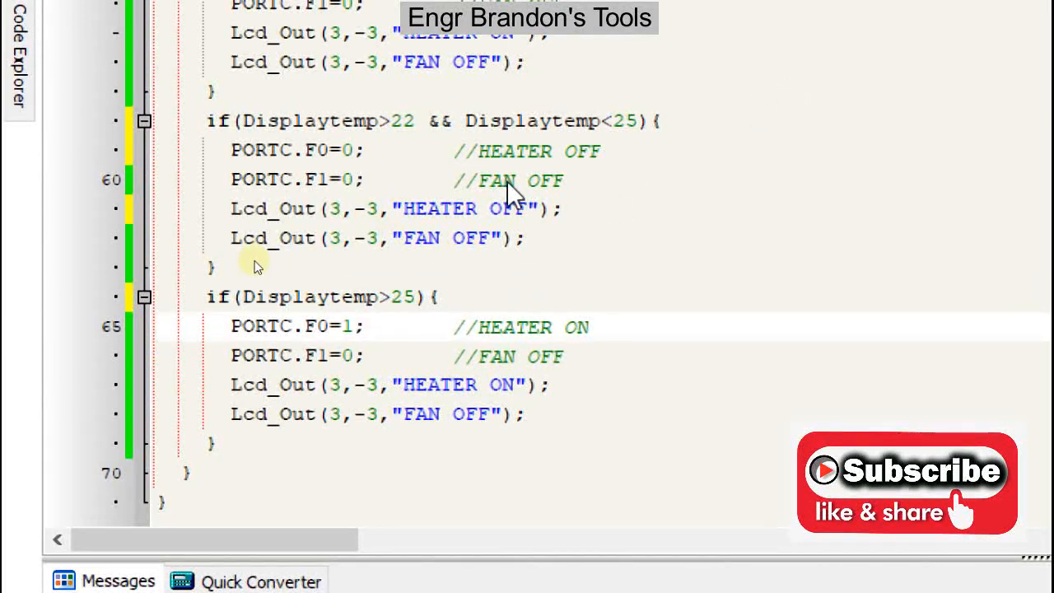
{"action": "key", "text": "BackSpace"}
{"action": "type", "text": "0"}
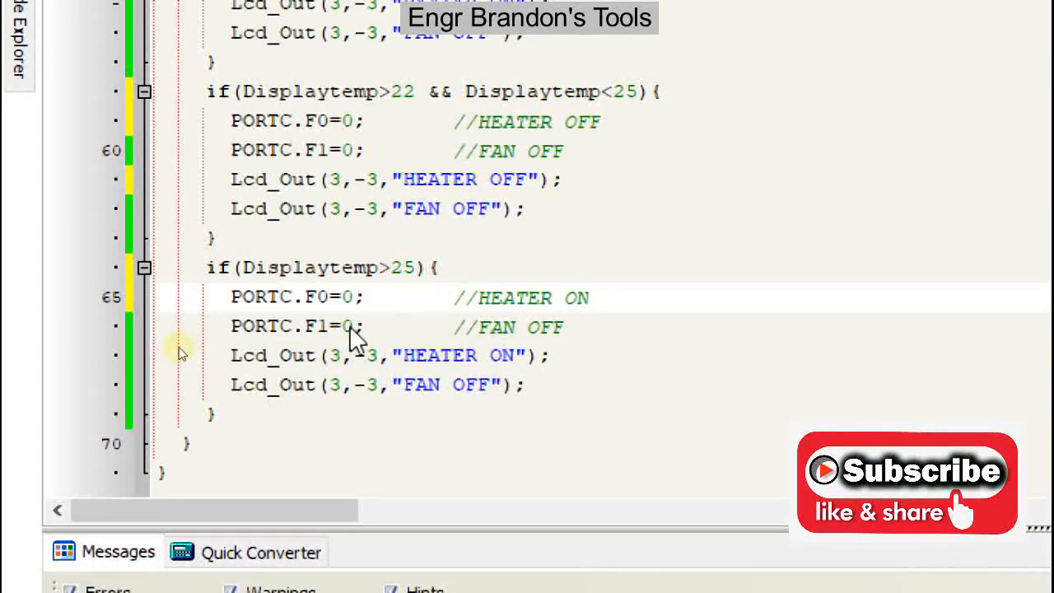
{"action": "left_click", "coordinate": [606, 303]}
{"action": "key", "text": "BackSpace"}
{"action": "key", "text": "BackSpace"}
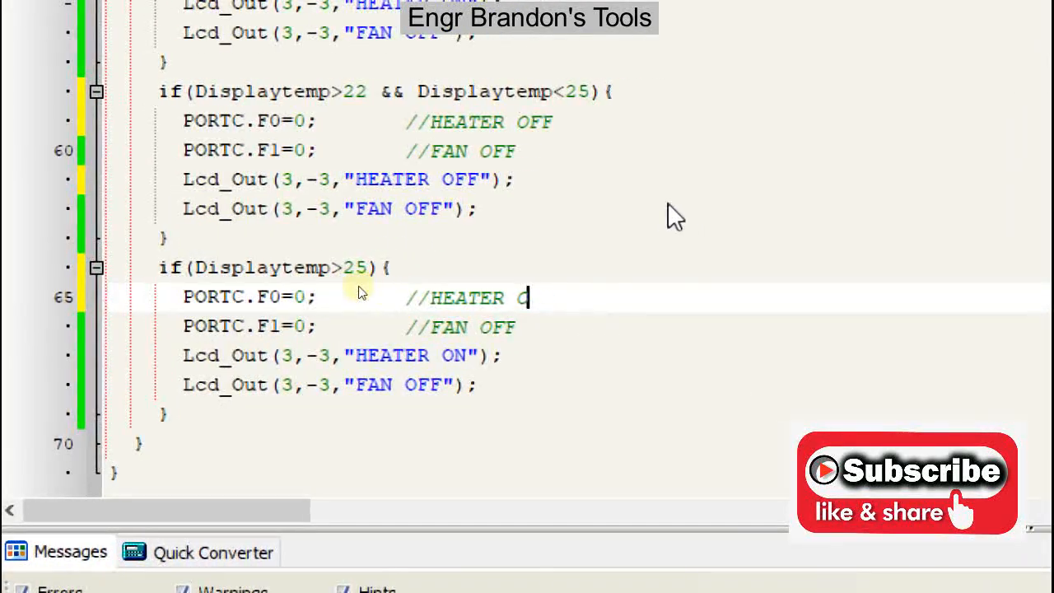
{"action": "type", "text": "FF"}
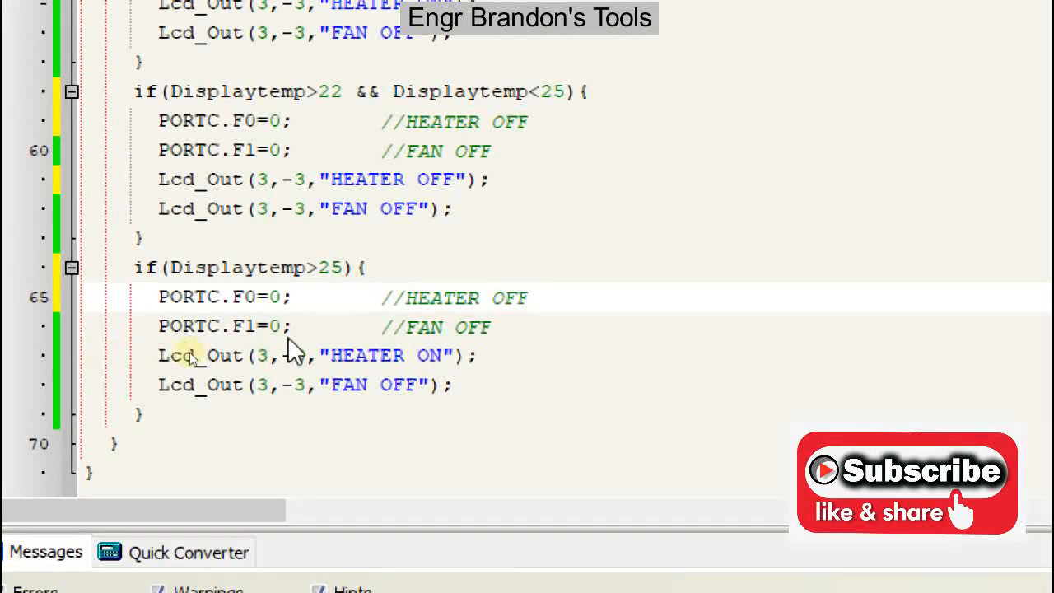
Set PORTC.F1=1; in the if(Displaytemp>25) block and change its comment to //FAN ON
{"action": "left_click", "coordinate": [284, 330]}
{"action": "key", "text": "BackSpace"}
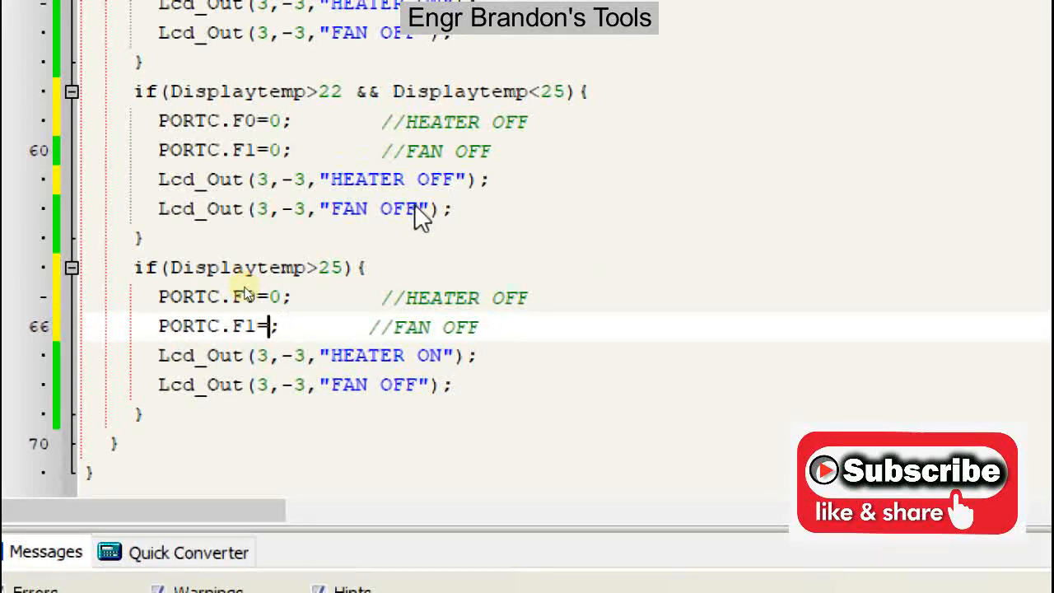
{"action": "type", "text": "1"}
{"action": "left_click", "coordinate": [567, 301]}
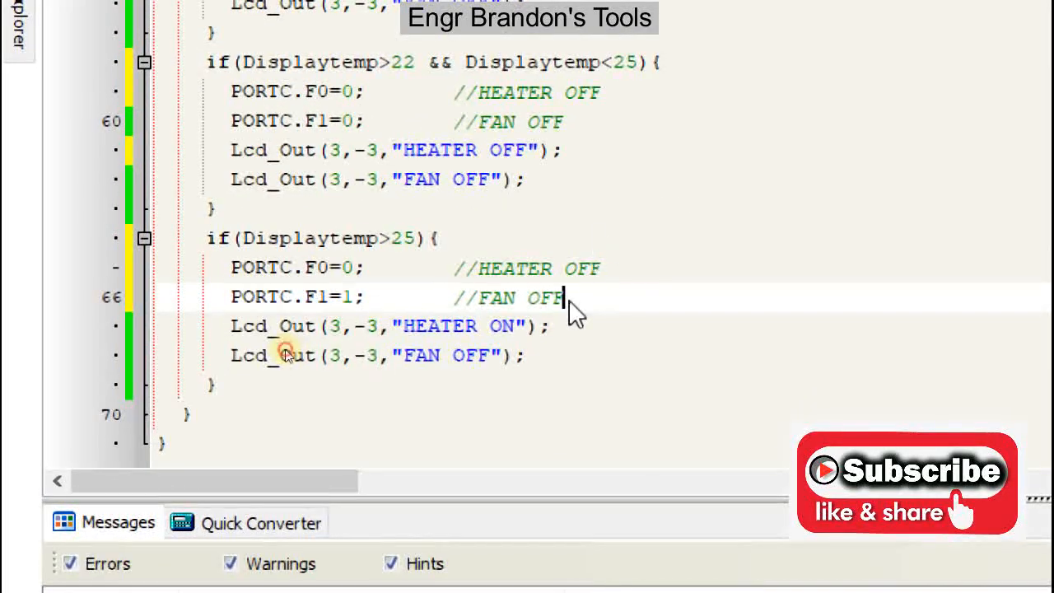
{"action": "key", "text": "BackSpace"}
{"action": "key", "text": "BackSpace"}
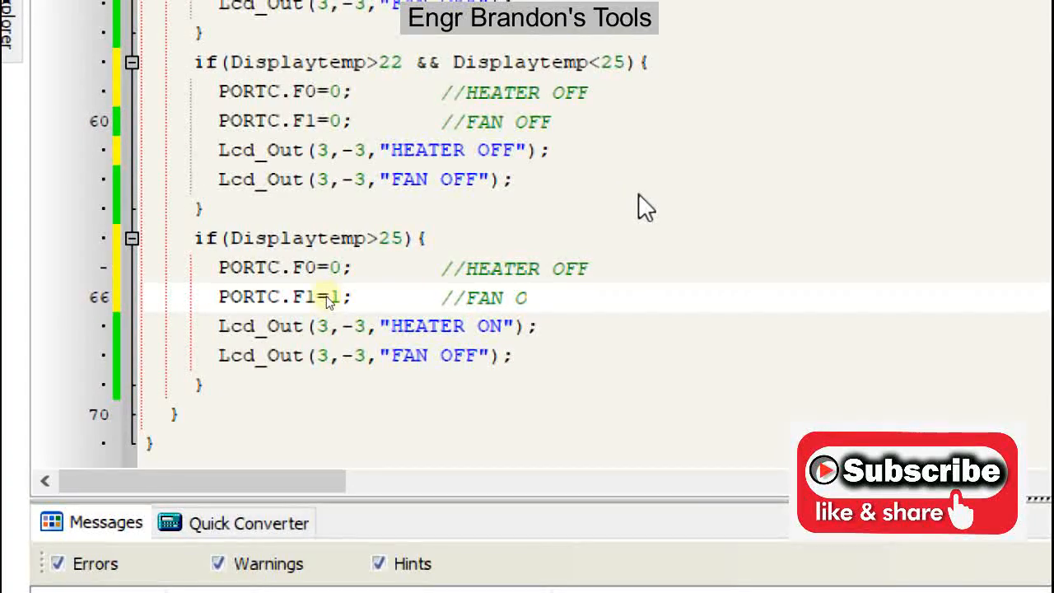
{"action": "type", "text": "N"}
Change the Lcd_Out messages in the if(Displaytemp>25) block to "HEATER OFF" and "FAN ON", and build the project
{"action": "left_click", "coordinate": [492, 326]}
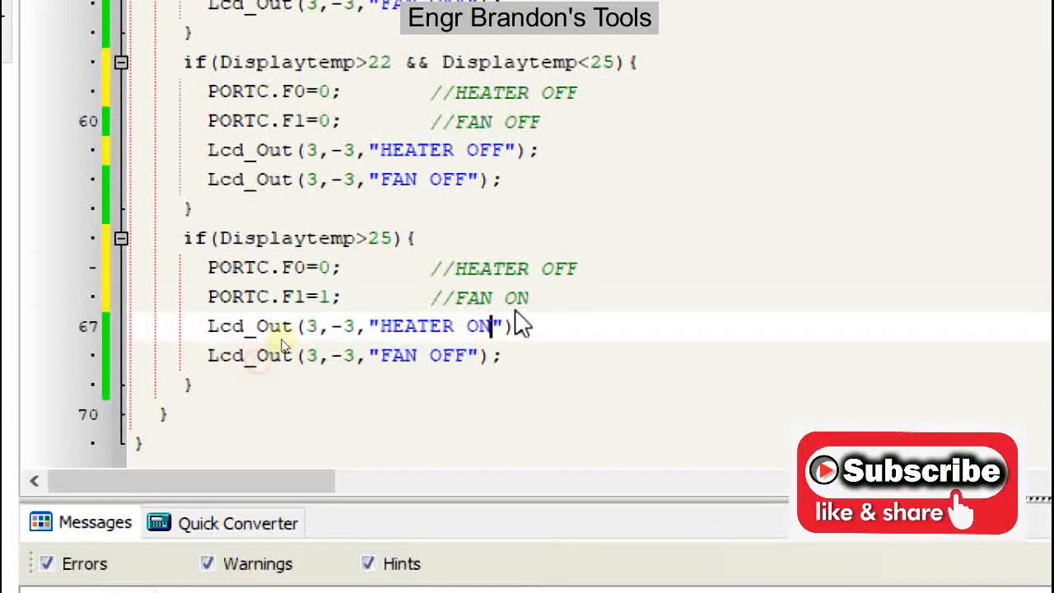
{"action": "key", "text": "BackSpace"}
{"action": "type", "text": "FF"}
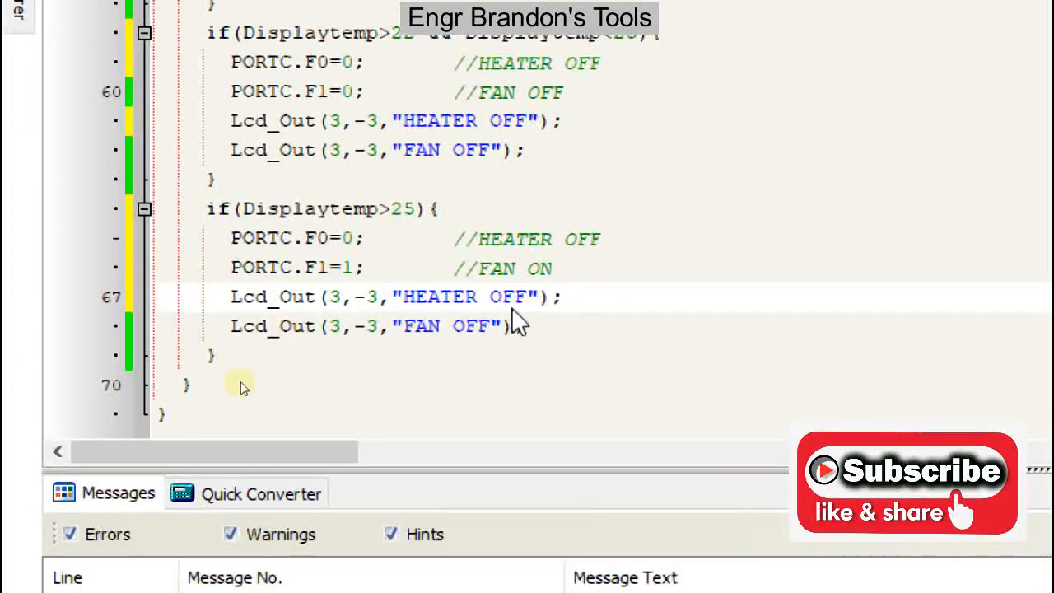
{"action": "left_click", "coordinate": [492, 326]}
{"action": "key", "text": "BackSpace"}
{"action": "key", "text": "BackSpace"}
{"action": "type", "text": "N"}
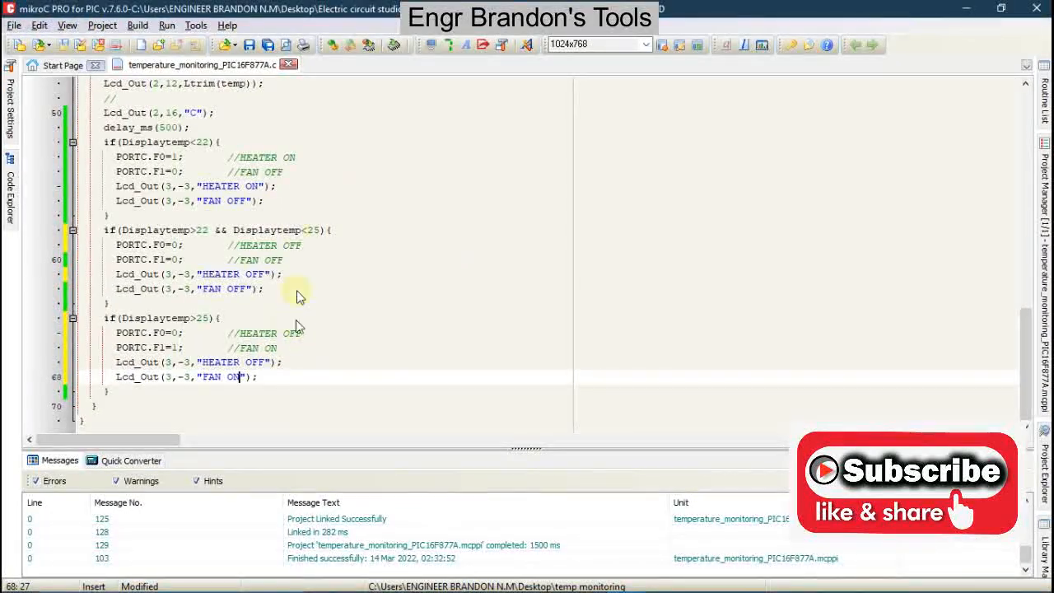
{"action": "left_click", "coordinate": [333, 44]}
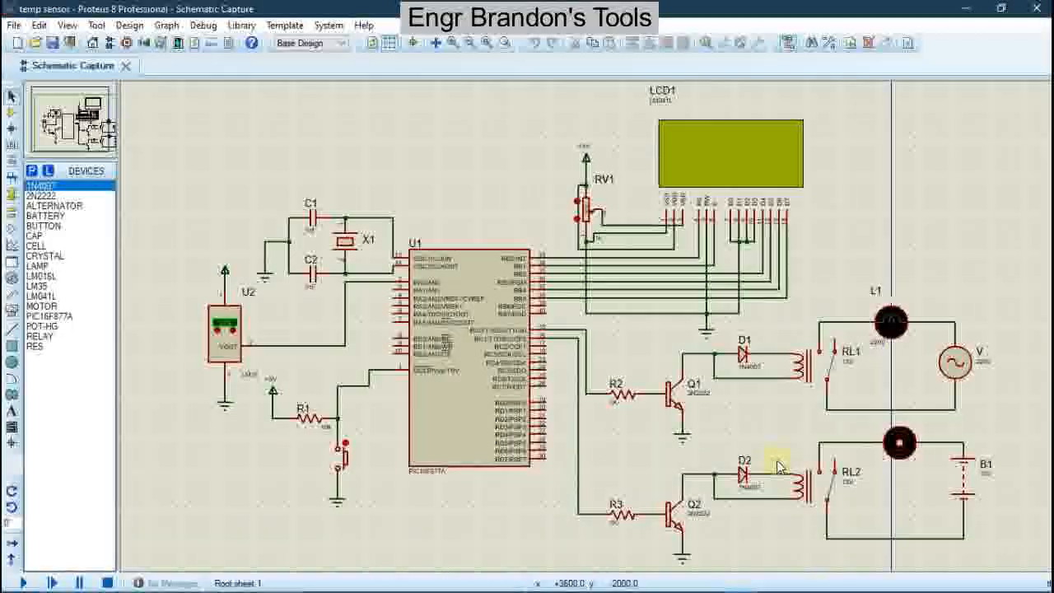
In the Proteus schematic, set the PIC16F877A's processor clock frequency to 8MHz
{"action": "left_click", "coordinate": [476, 332]}
{"action": "double_click", "coordinate": [476, 332]}
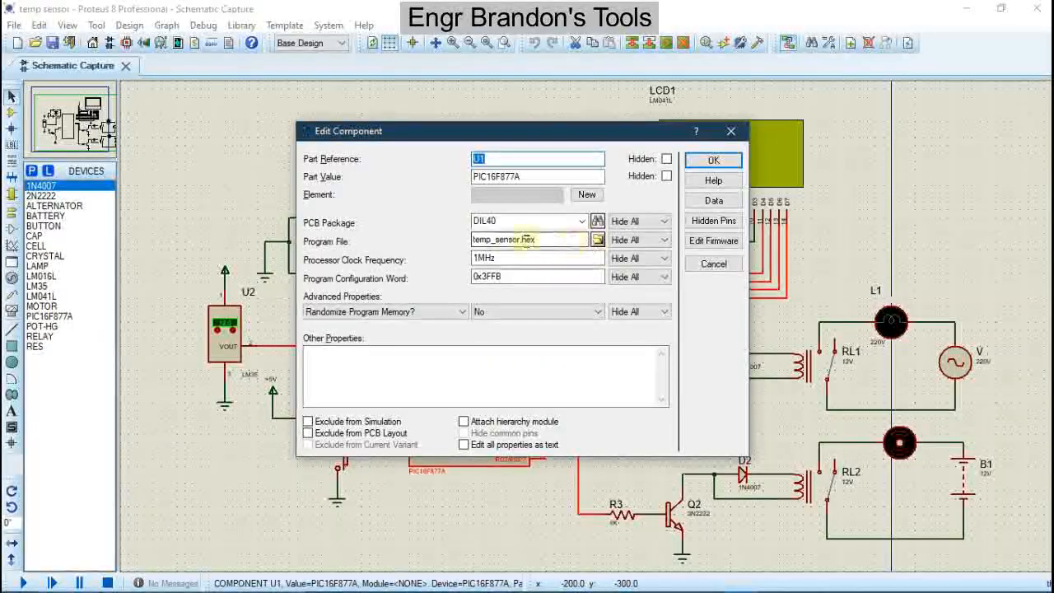
{"action": "left_click", "coordinate": [480, 258]}
{"action": "key", "text": "BackSpace"}
{"action": "type", "text": "8"}
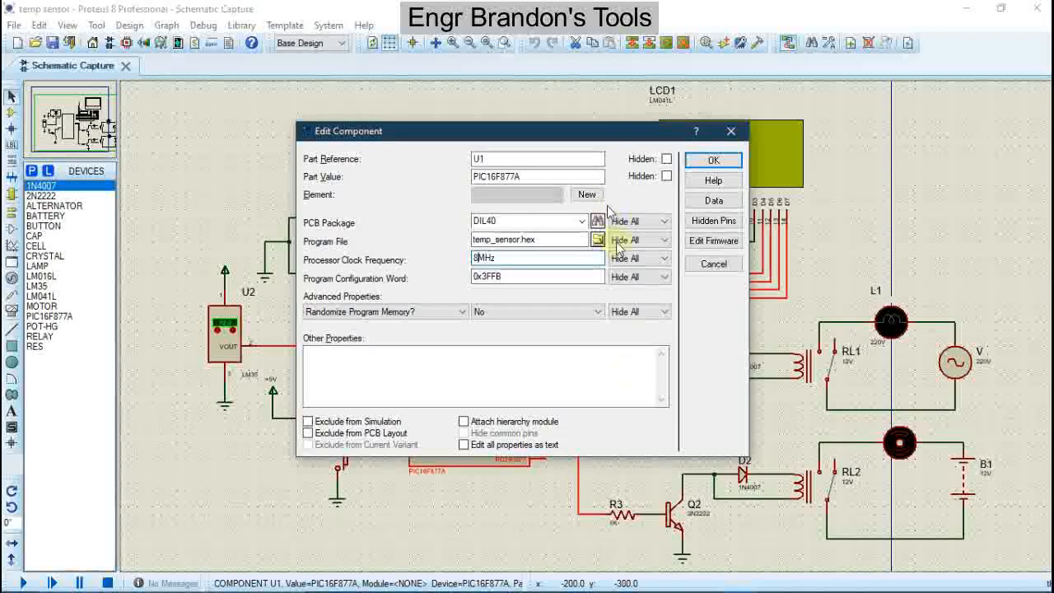
Switch to mikroC and check the MCU clock frequency in the project settings
{"action": "left_click", "coordinate": [628, 580]}
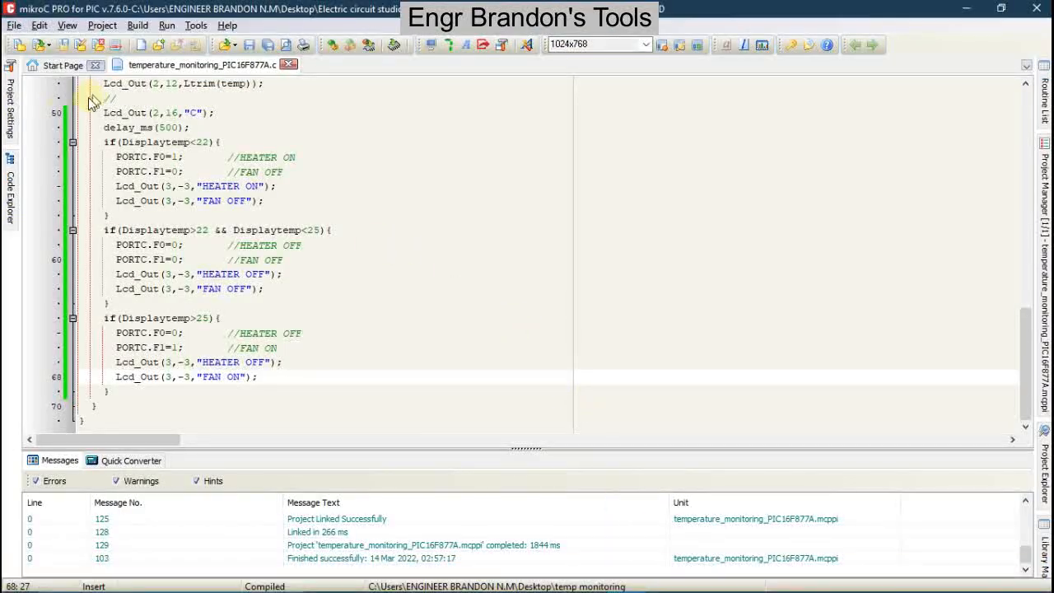
{"action": "left_click", "coordinate": [9, 115]}
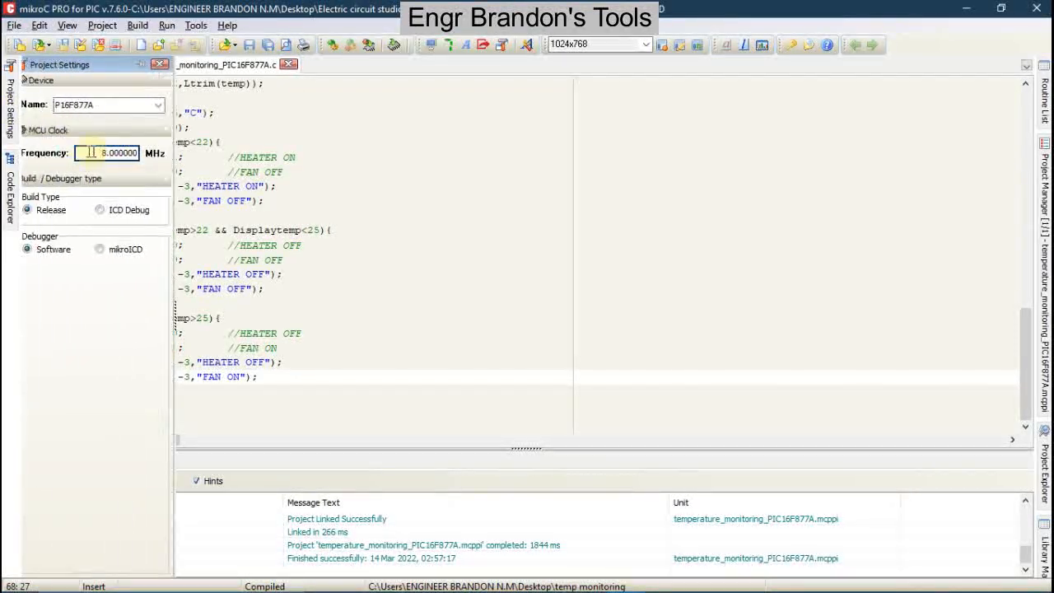
Return to Proteus, accept the edited PIC16F877A properties and start the simulation
{"action": "mouse_move", "coordinate": [632, 581]}
{"action": "left_click", "coordinate": [731, 582]}
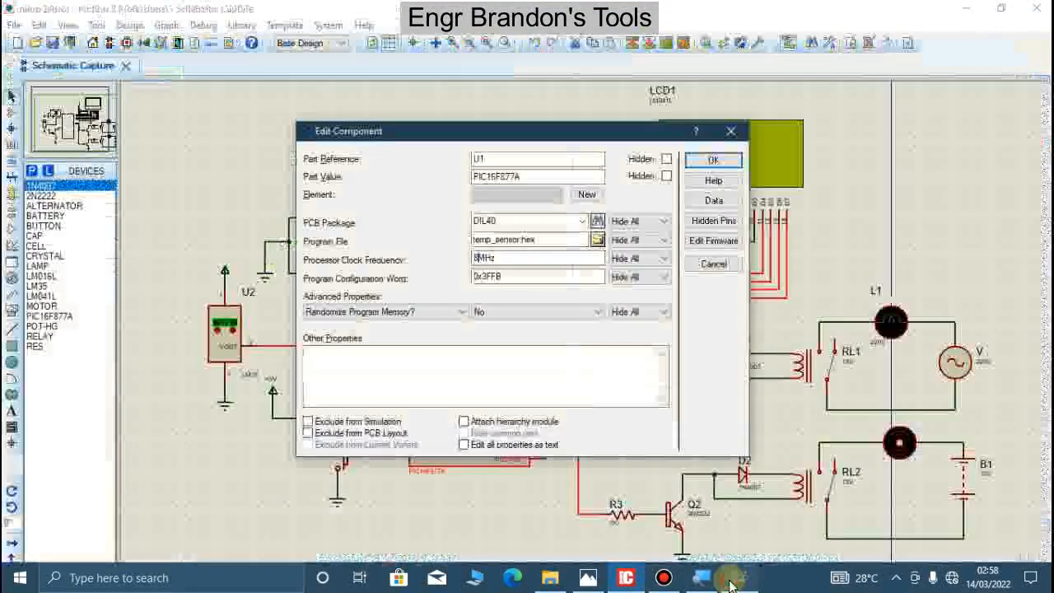
{"action": "left_click", "coordinate": [706, 158]}
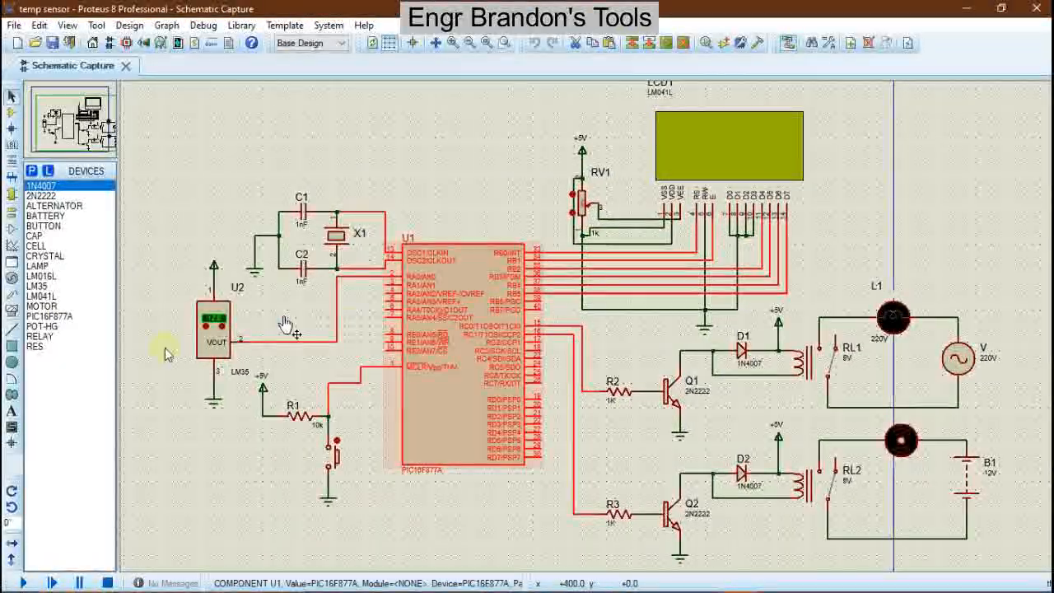
{"action": "left_click", "coordinate": [23, 583]}
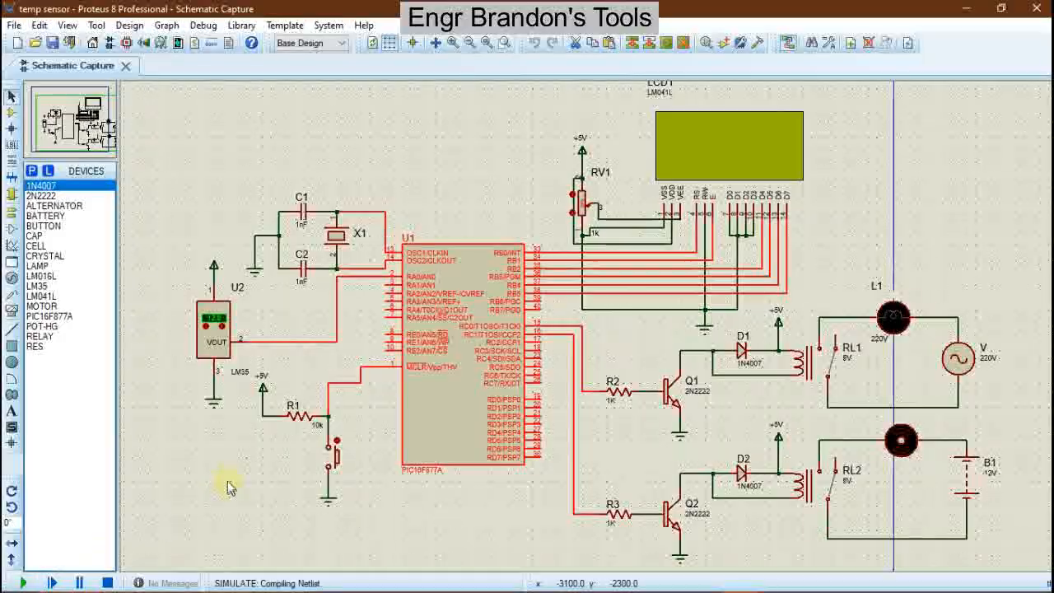